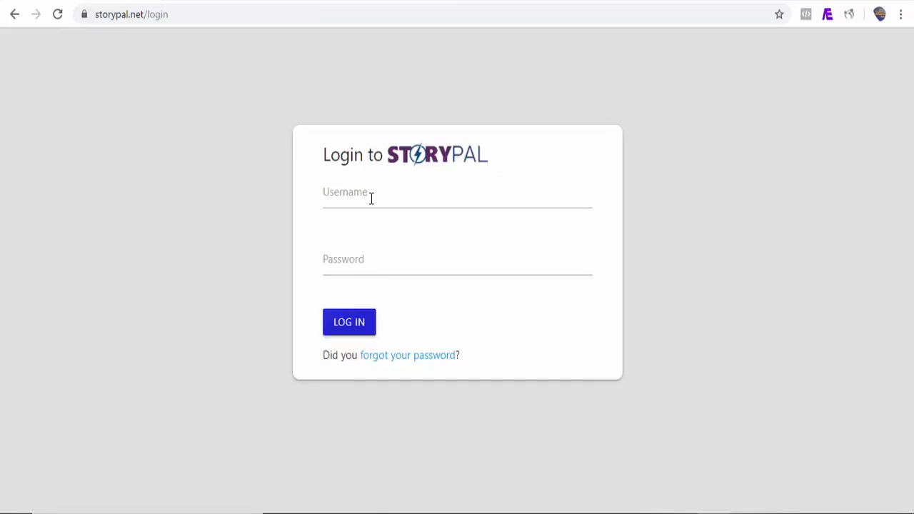
Step: Log in to the StoryPal account and create the unique subdomain "demo"
left_click(371, 198)
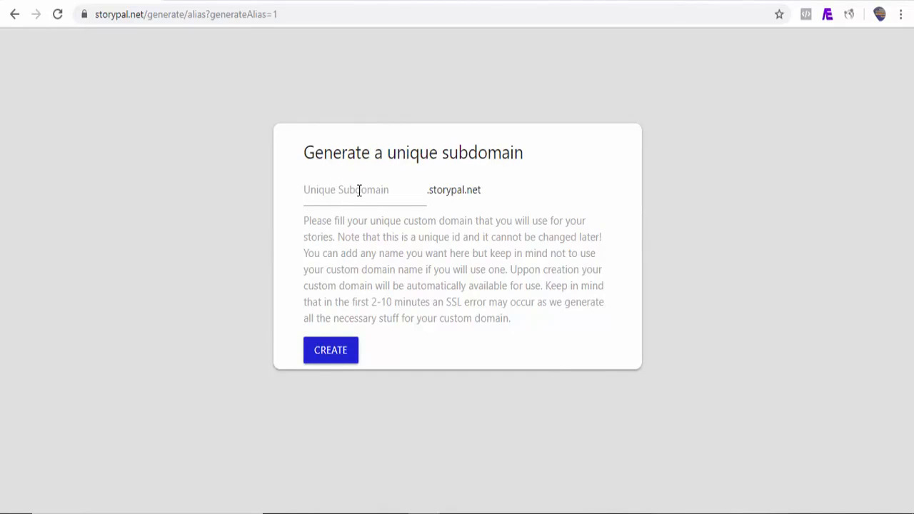
left_click(317, 193)
type("demo")
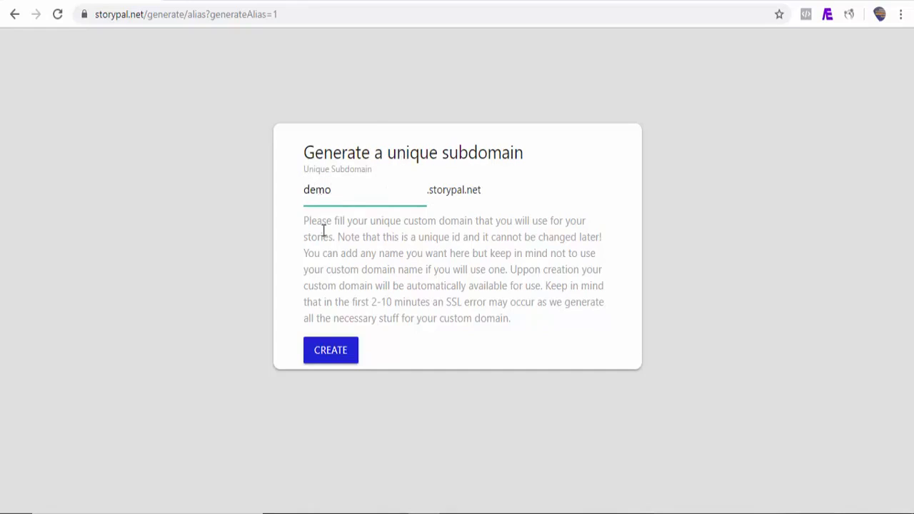
left_click(331, 349)
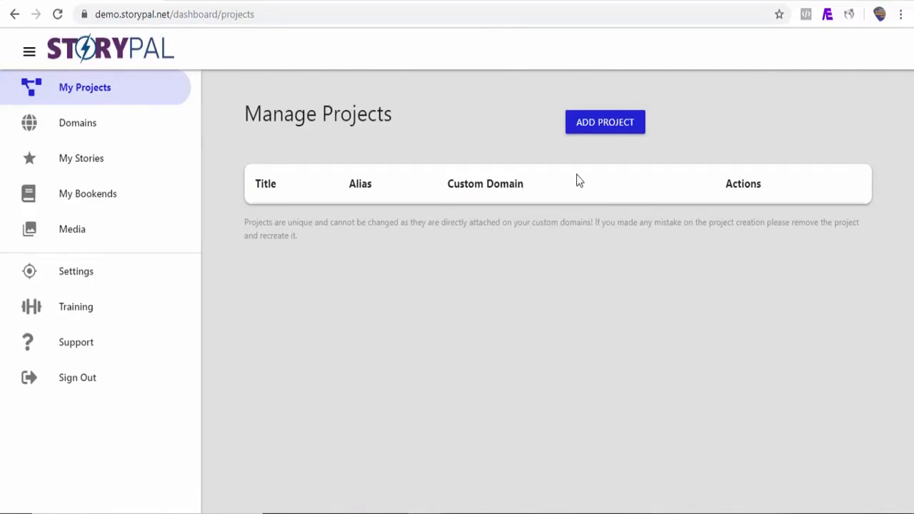
Step: Create a project titled "My First Story" with the project alias "demo"
left_click(596, 133)
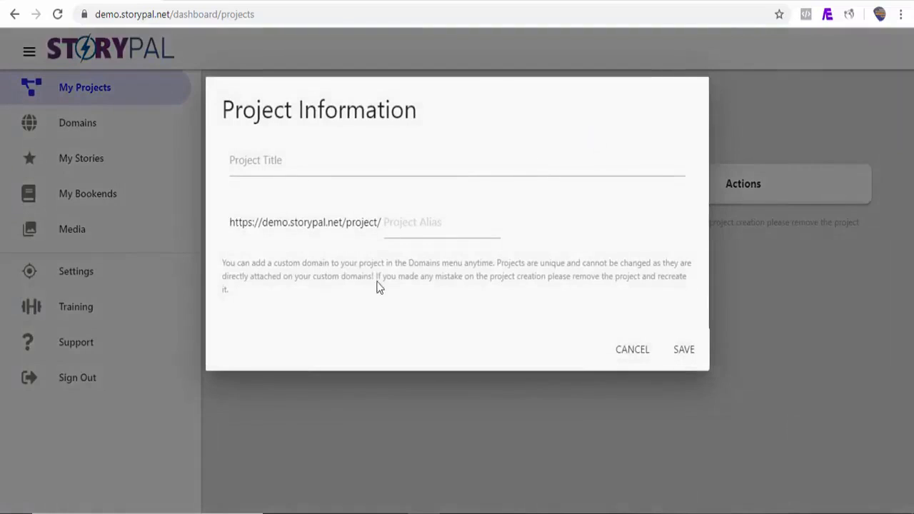
left_click(282, 166)
type("My First Story")
left_click(407, 223)
type("de")
key("BackSpace")
key("BackSpace")
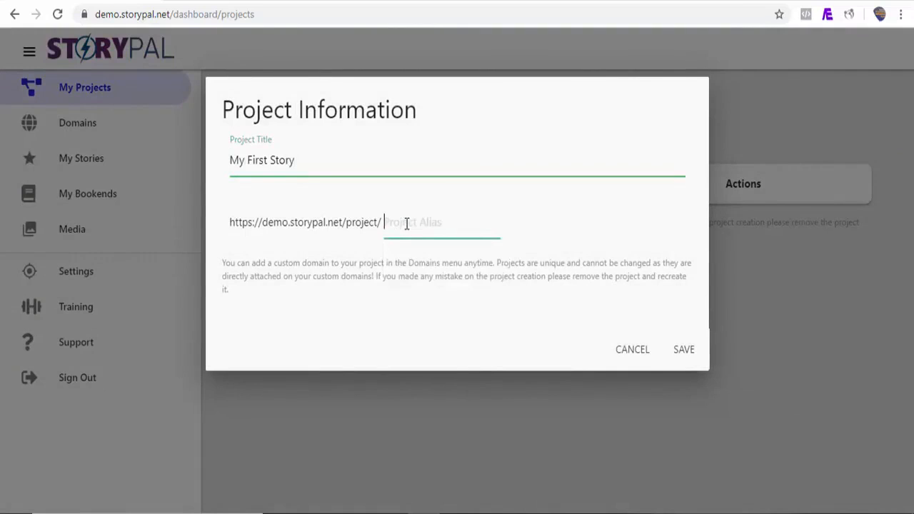
type("demo")
left_click(684, 349)
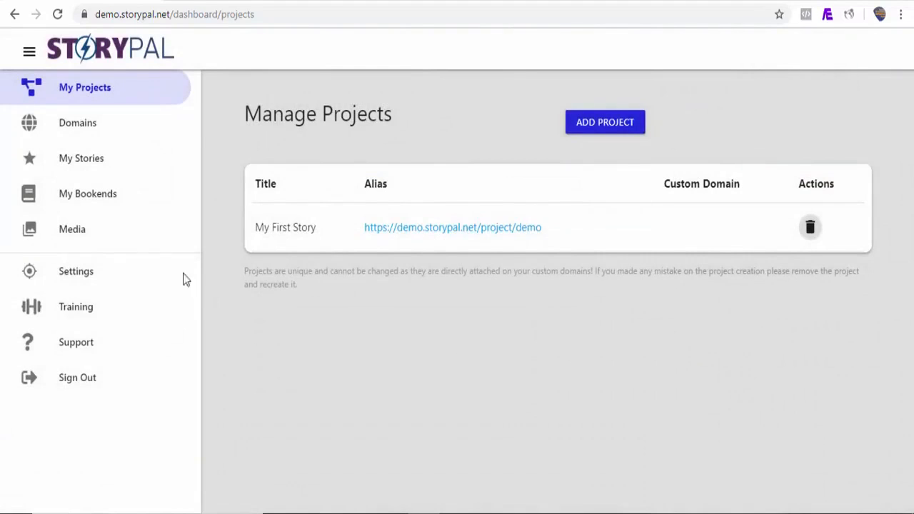
left_click(71, 133)
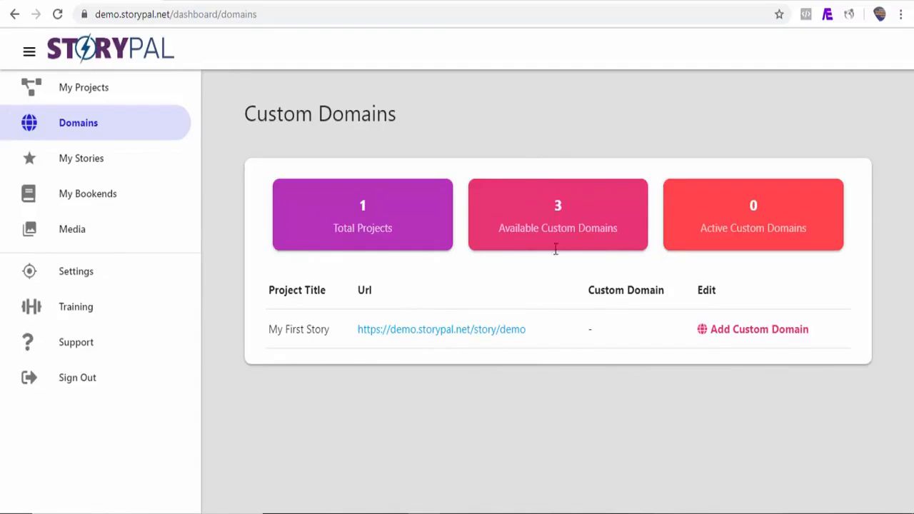
left_click(740, 333)
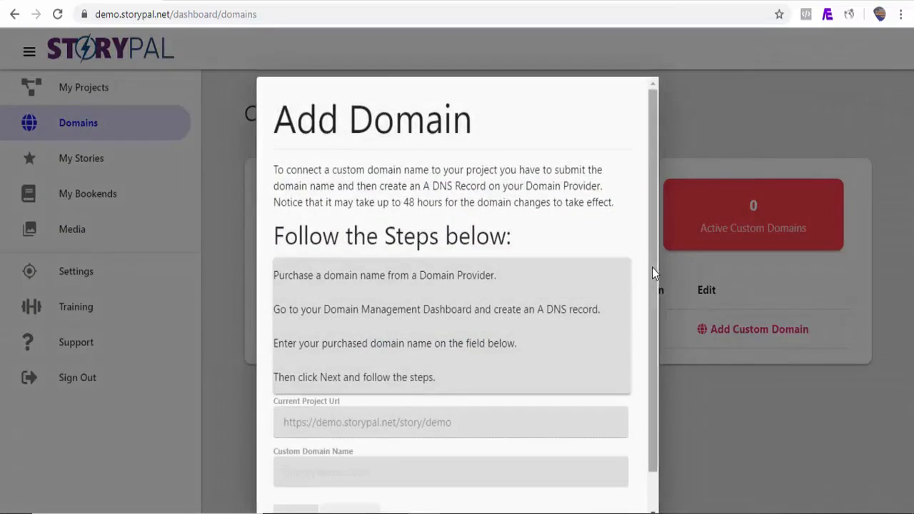
left_click_drag(651, 268, 649, 316)
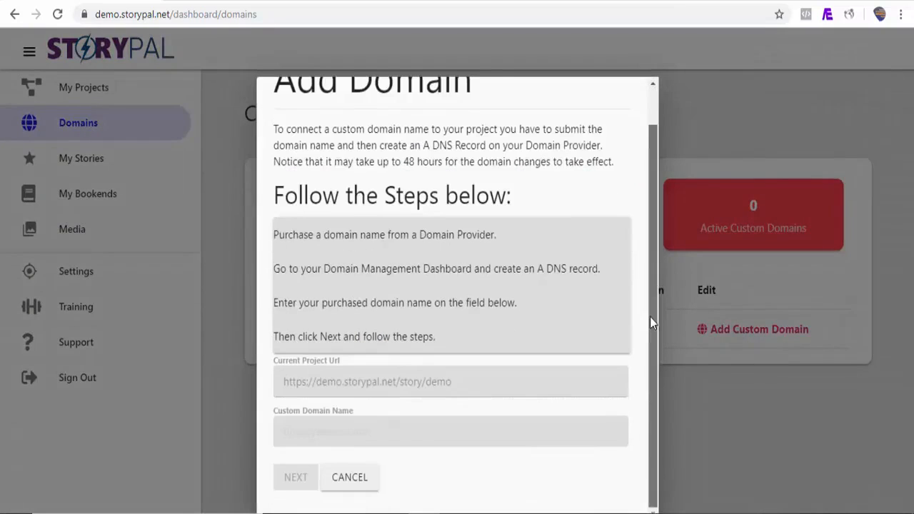
left_click(333, 432)
type("https:")
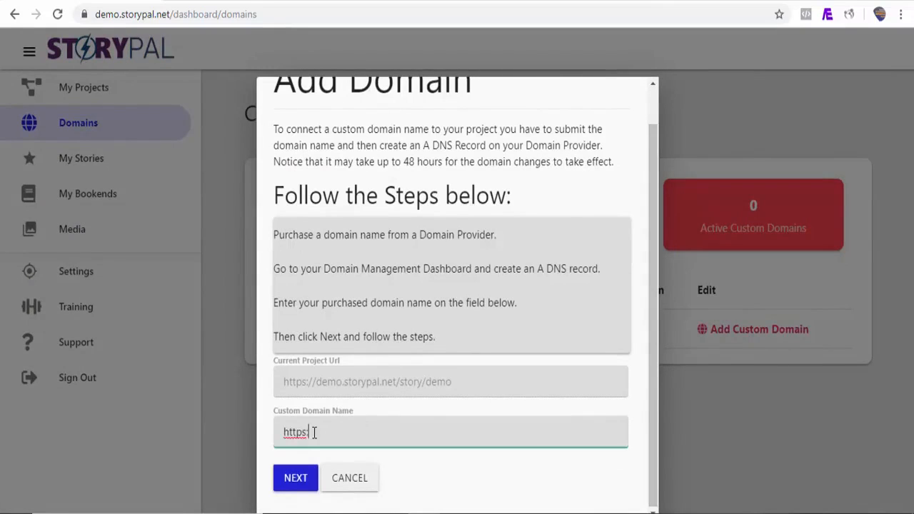
type("://demo.storypal.io")
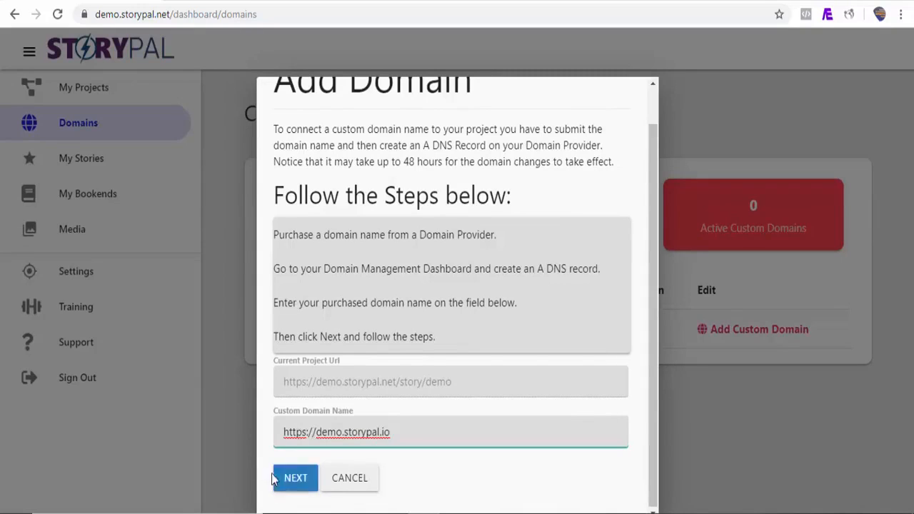
left_click(294, 480)
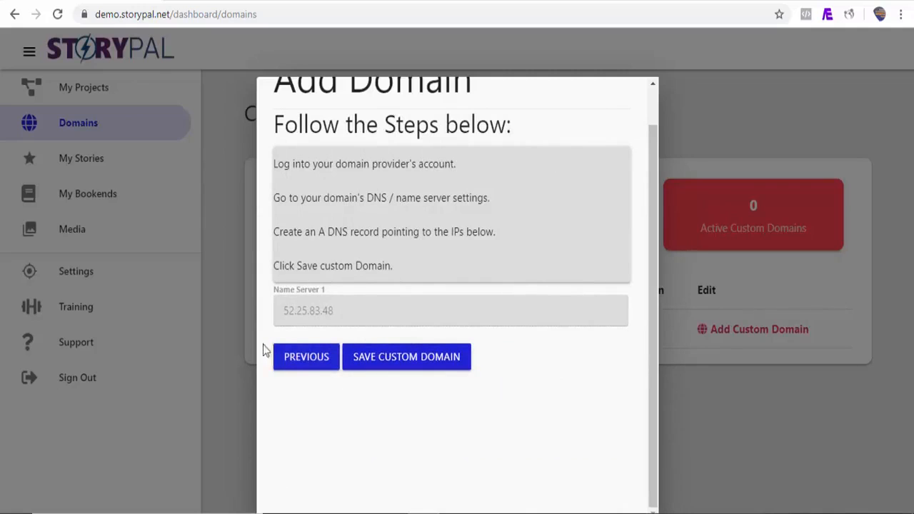
left_click(403, 356)
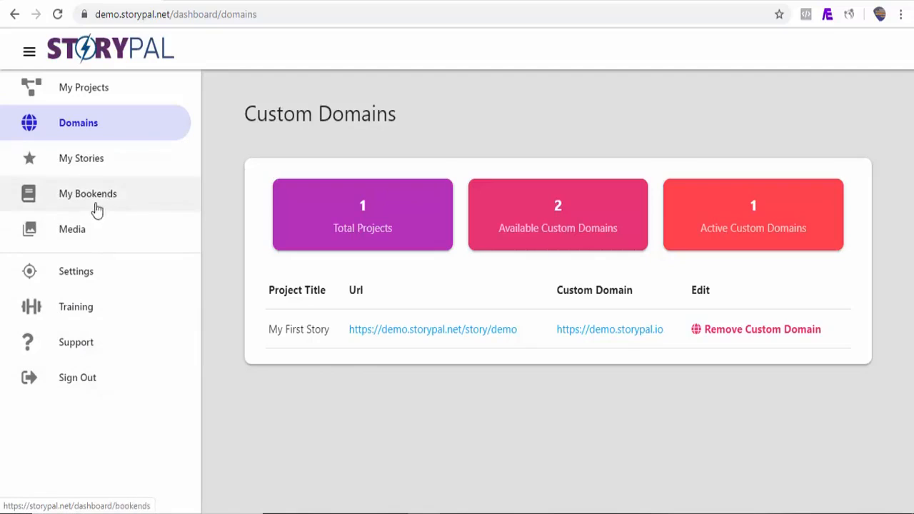
Step: Start a new story and add a custom page as its first story page
left_click(82, 160)
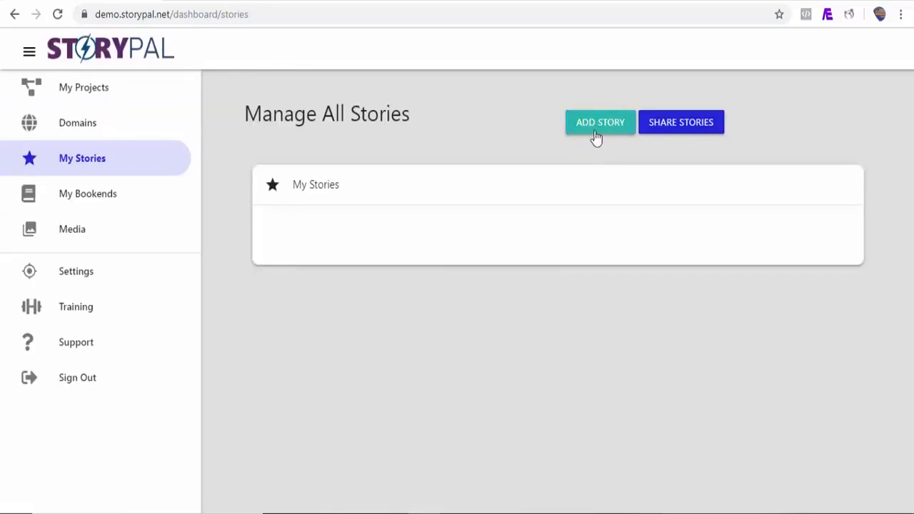
left_click(599, 132)
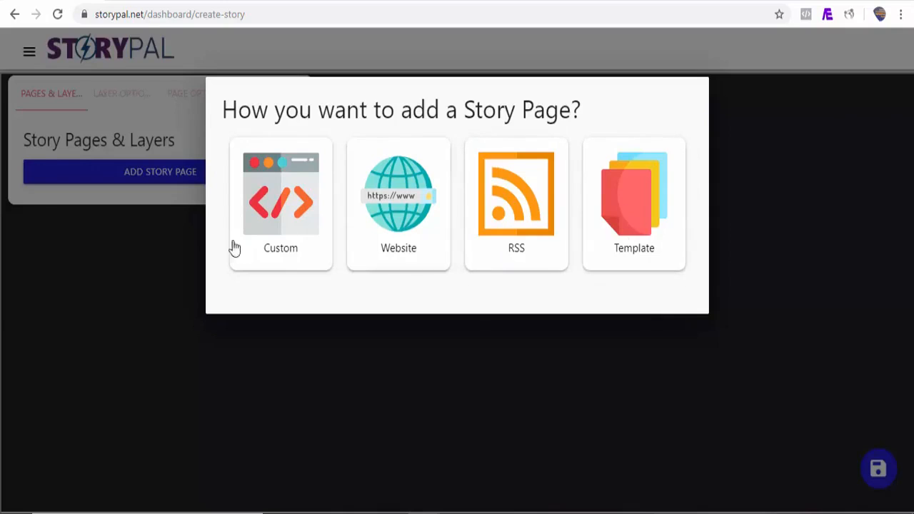
left_click(287, 246)
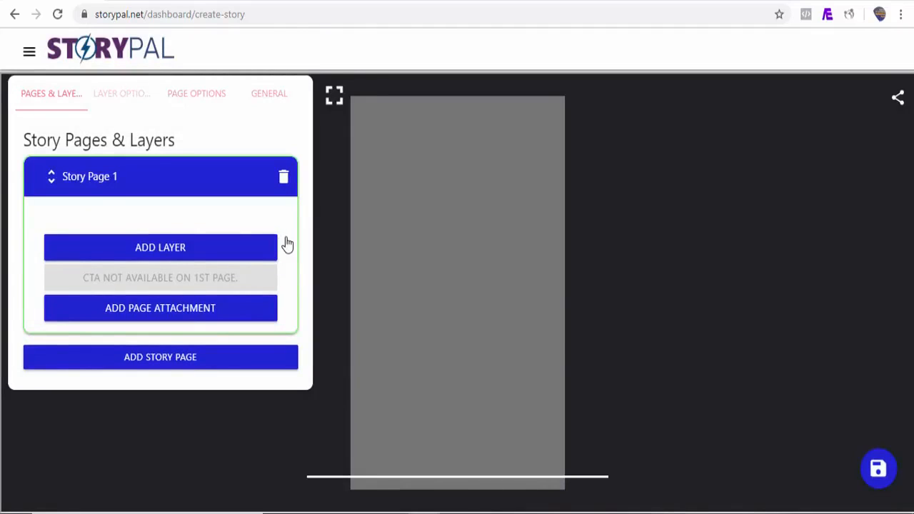
left_click(73, 357)
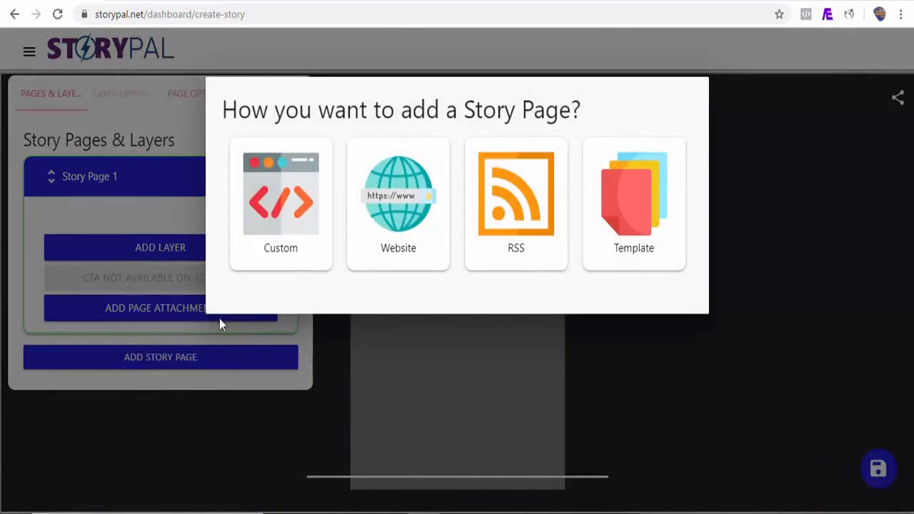
left_click(160, 252)
Step: Review the available layer types and add a Heading layer to Story Page 1
left_click(160, 251)
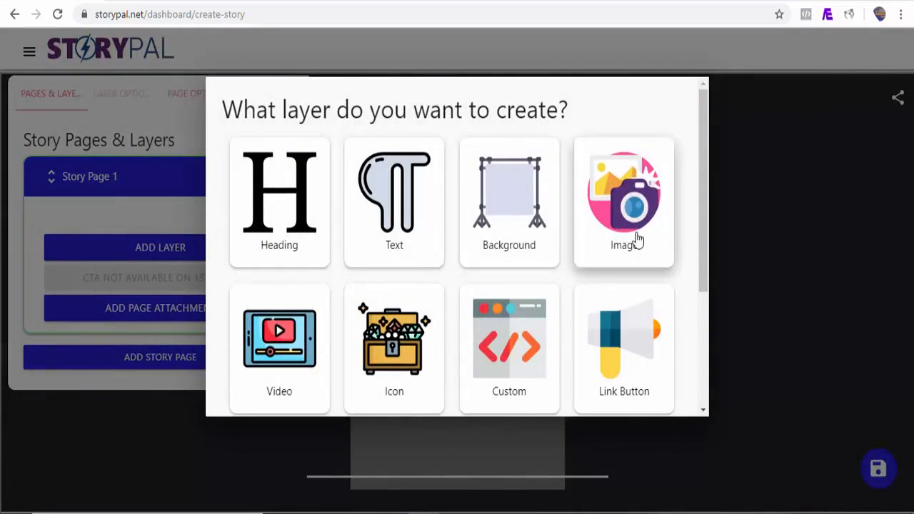
scroll(293, 266, "down", 1)
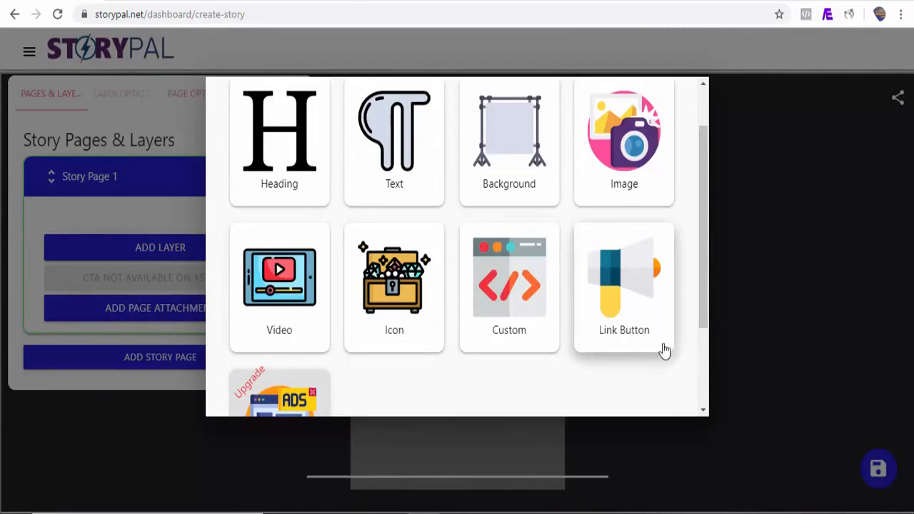
left_click_drag(706, 303, 704, 329)
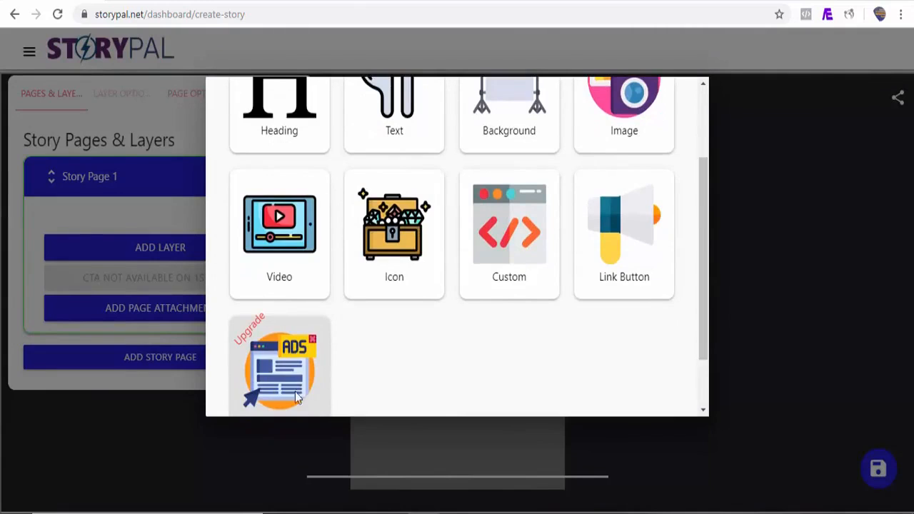
left_click_drag(706, 292, 693, 214)
left_click(284, 200)
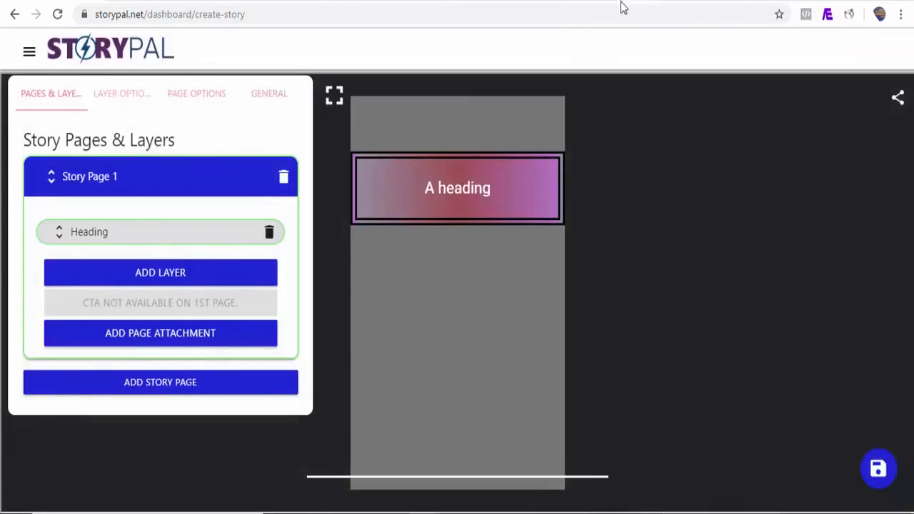
Step: Copy the title "What Exactly Is Google AMP Story?" from the blog article and use it as the heading layer's text
left_click(621, 2)
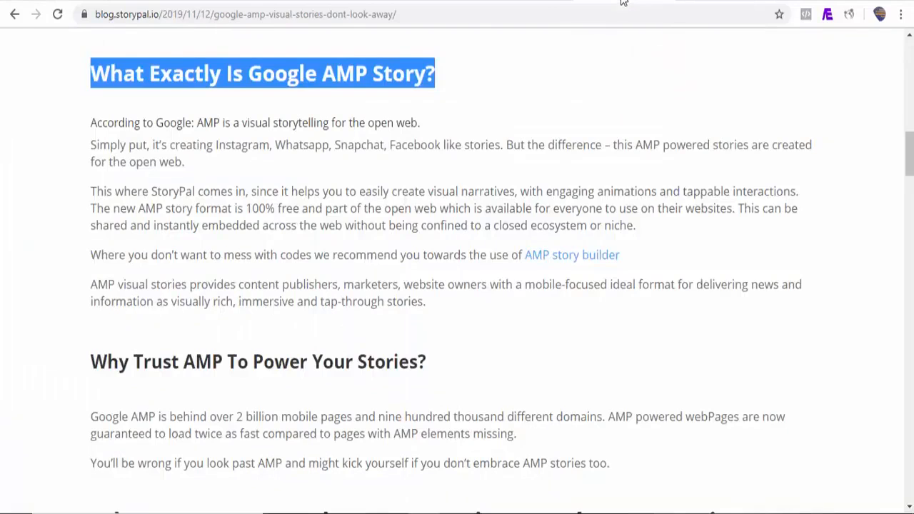
left_click(313, 116)
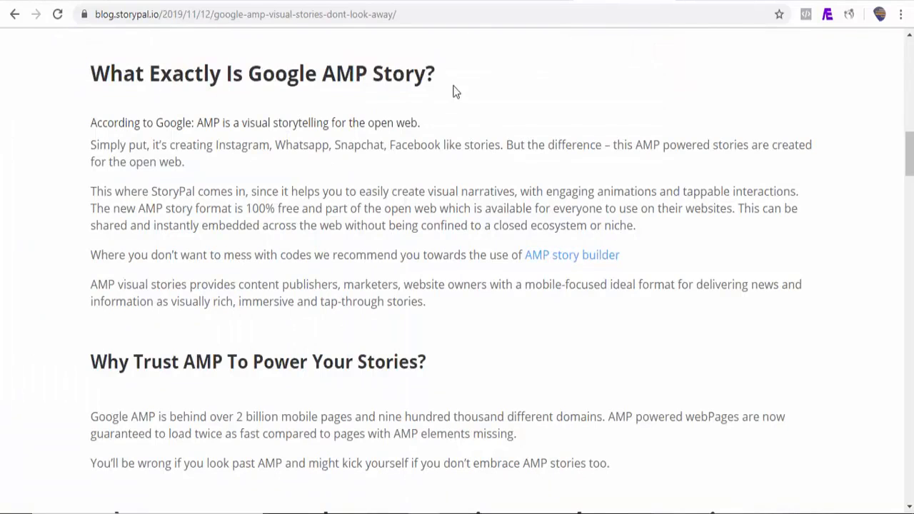
left_click_drag(438, 71, 120, 72)
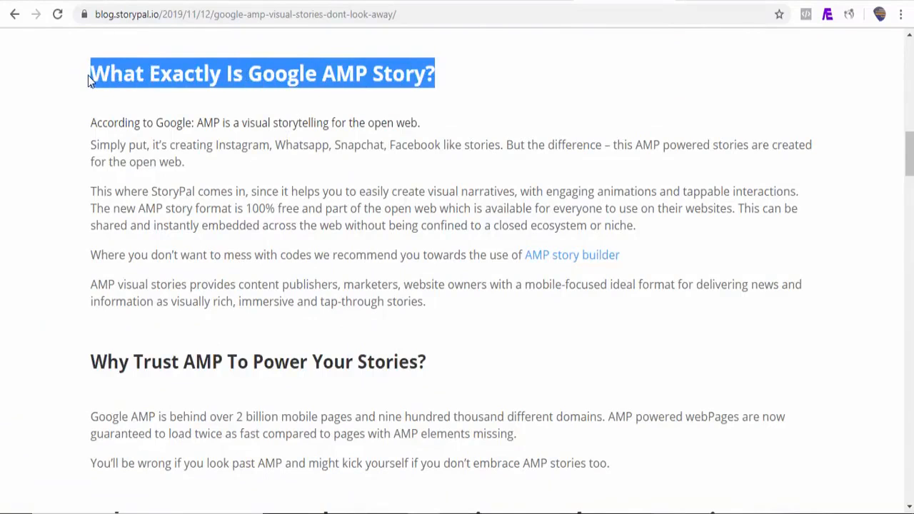
left_click(90, 2)
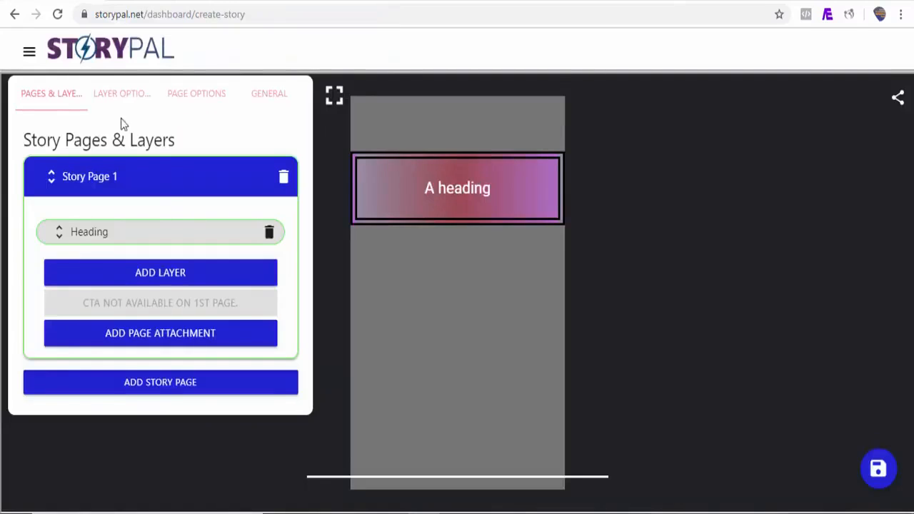
left_click(117, 99)
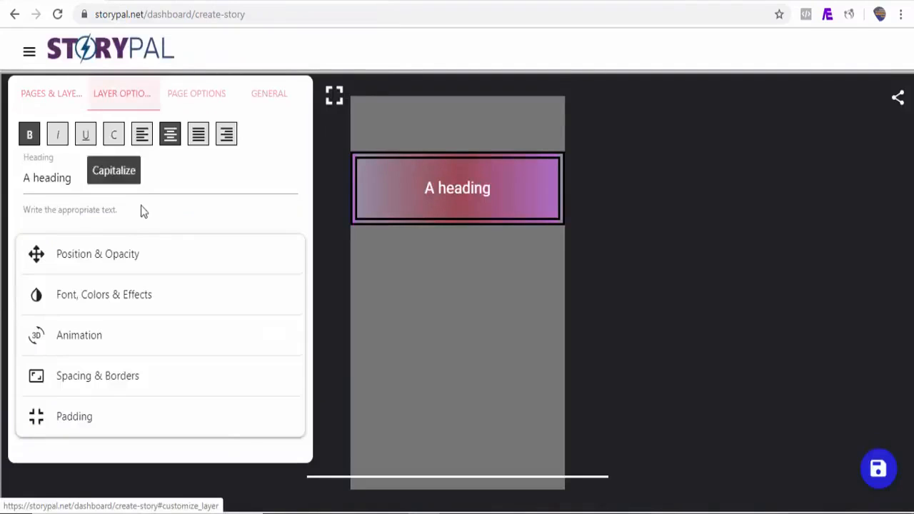
double_click(125, 189)
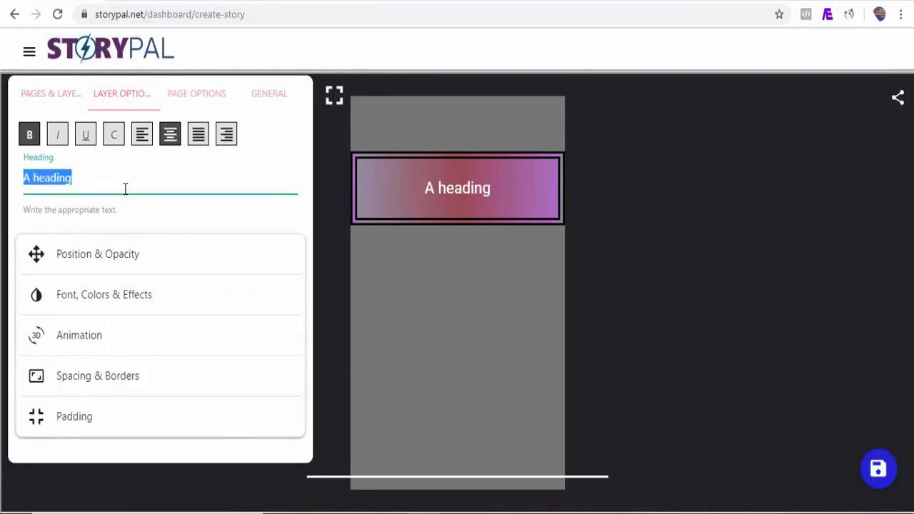
type("What Exactly Is Google AMP Story?")
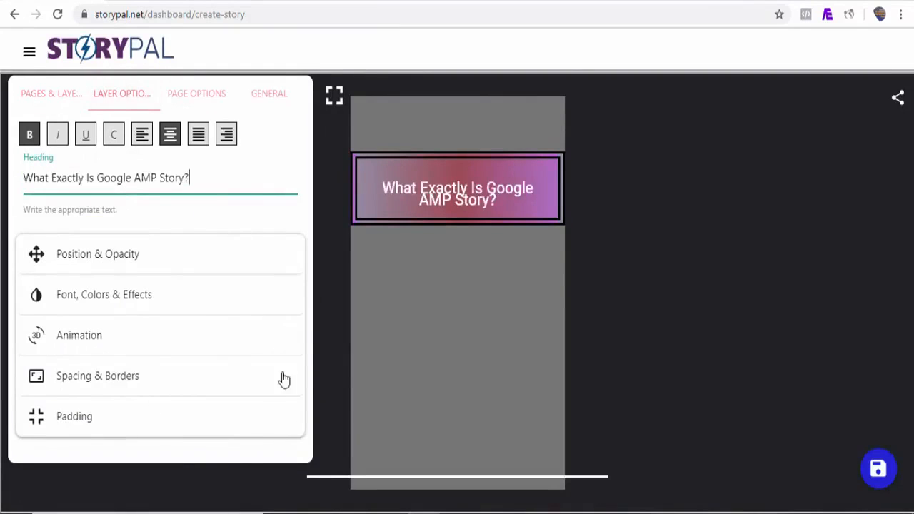
Step: Set the heading's line height to 3.5rem and stretch its box downward to fit both text lines
left_click(151, 384)
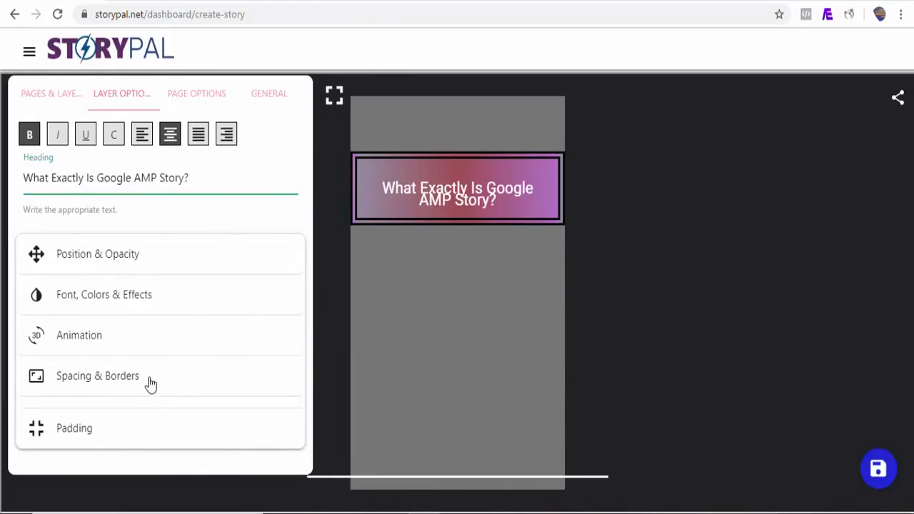
left_click_drag(302, 239, 304, 323)
left_click_drag(64, 328, 88, 335)
left_click(467, 205)
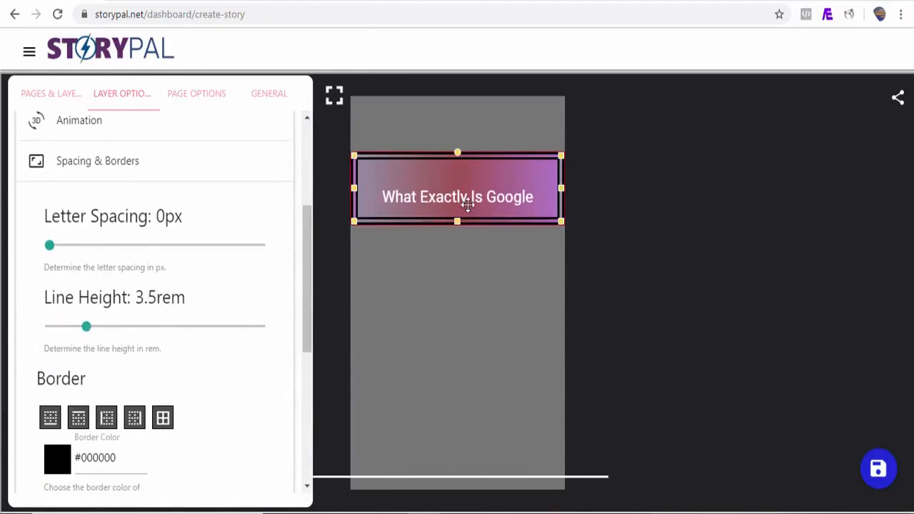
left_click_drag(457, 223, 461, 264)
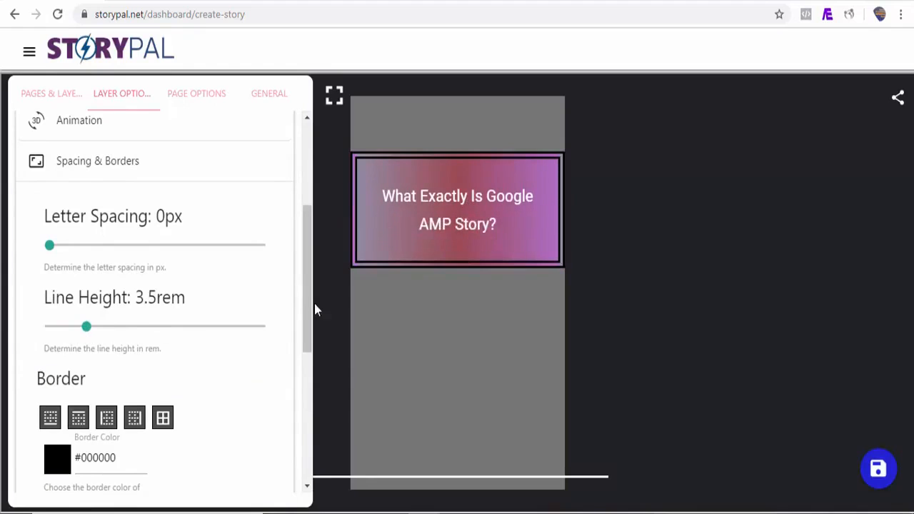
Step: Remove the border around the heading layer
scroll(214, 328, "down", 4)
left_click_drag(71, 357, 24, 365)
scroll(143, 367, "up", 5)
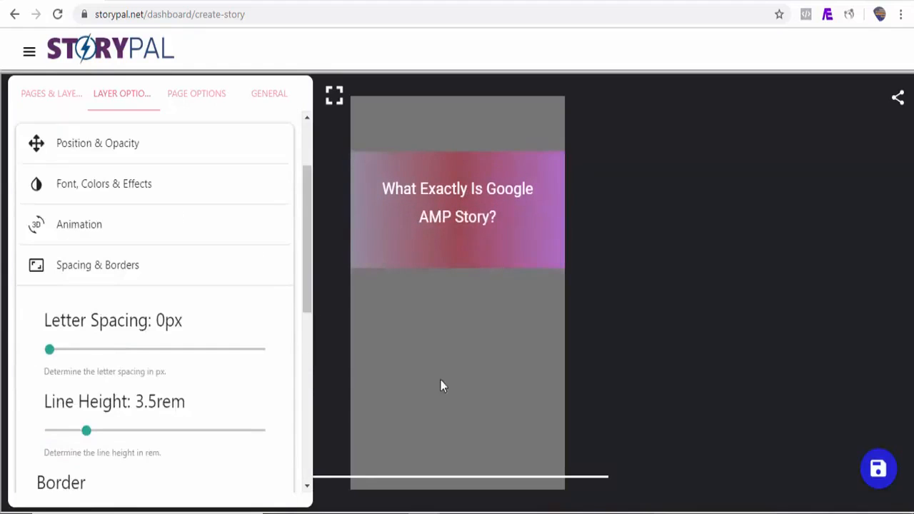
Step: Copy the "According to Google: AMP is a visual storytelling for the open web." line from the blog article and add a Text layer to Story Page 1
left_click(636, 2)
left_click_drag(431, 127, 90, 118)
key("ctrl+c")
key("ctrl+Tab")
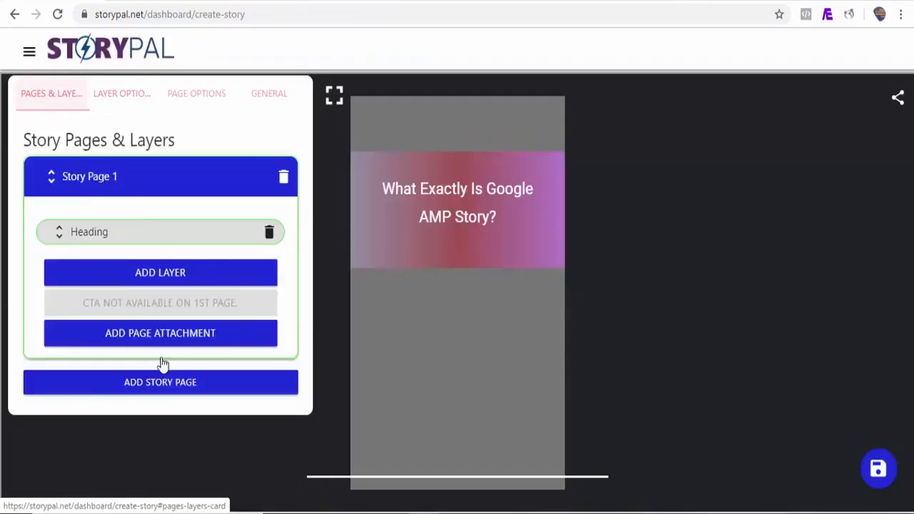
left_click(177, 274)
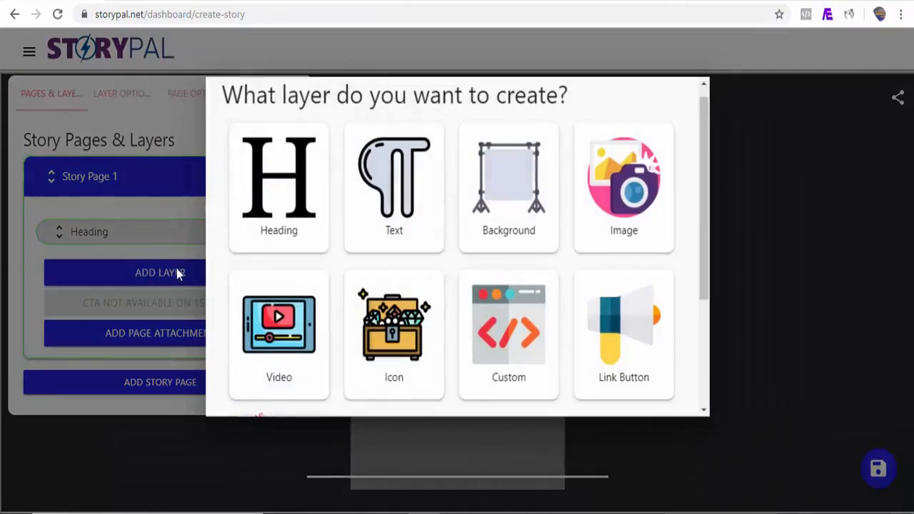
left_click(394, 184)
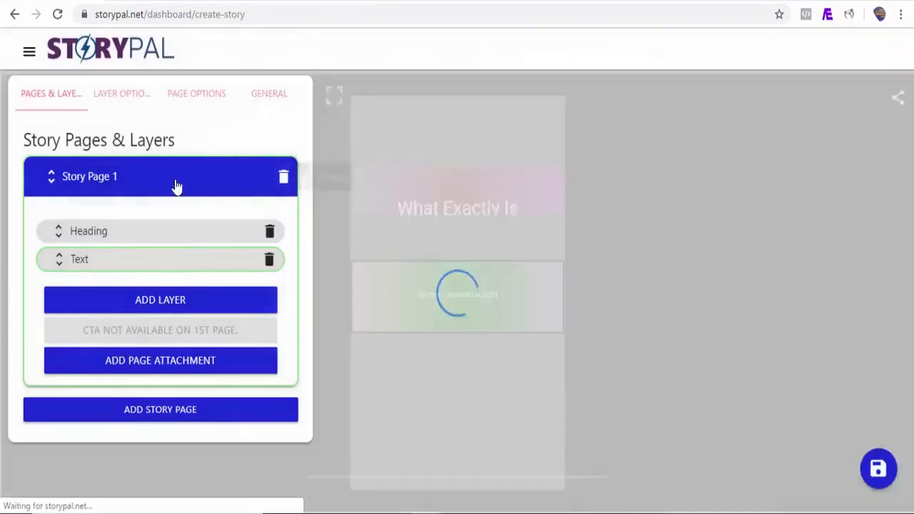
Step: Replace the text layer's placeholder with the copied "According to Google: AMP is a visual storytelling for the open web." line and remove its background color
left_click(126, 95)
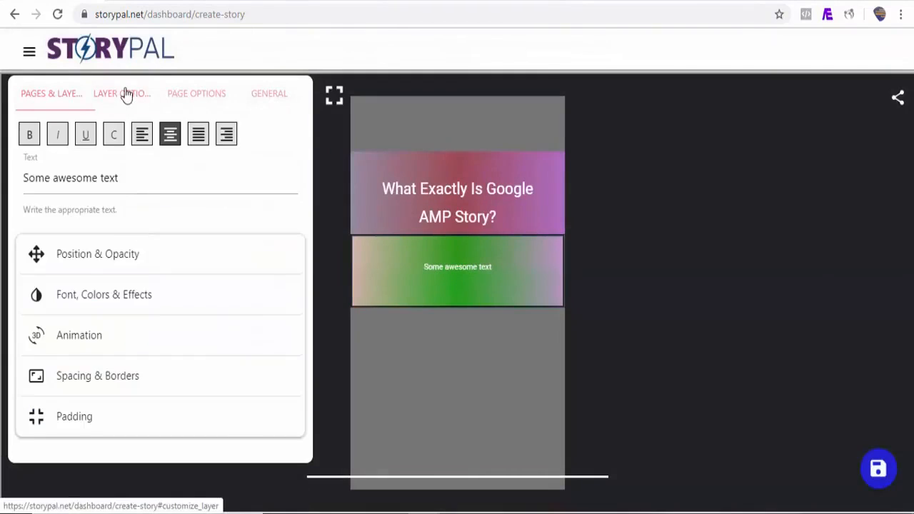
triple_click(122, 183)
key("ctrl+v")
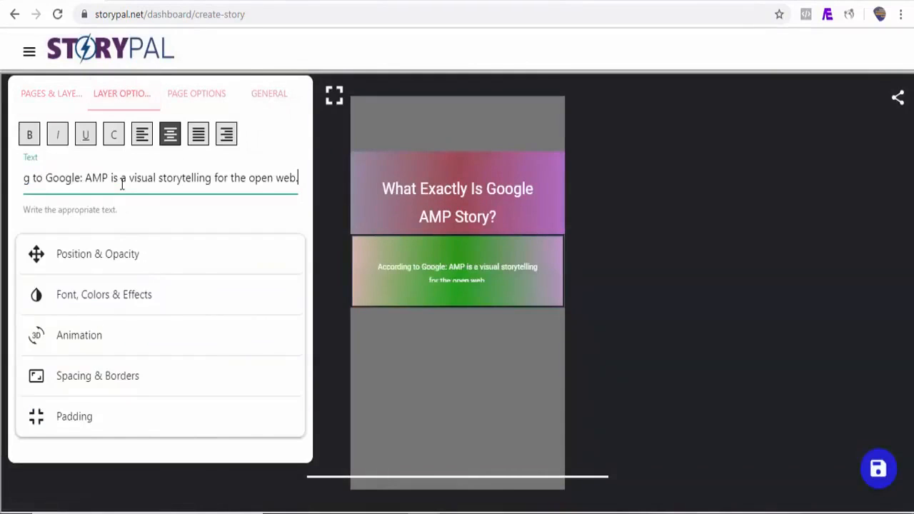
left_click(175, 297)
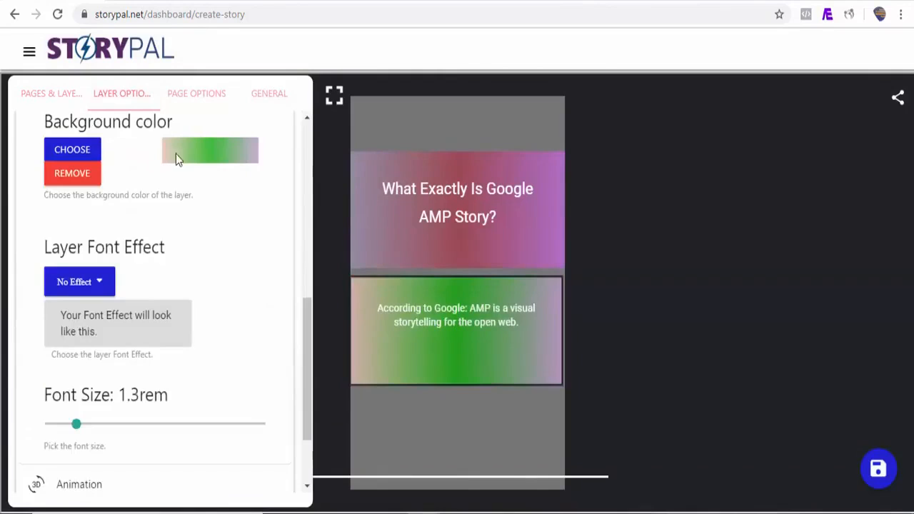
left_click(66, 176)
Step: For Story Page 1's background video, search the StoryPal video library for "google"
left_click(196, 100)
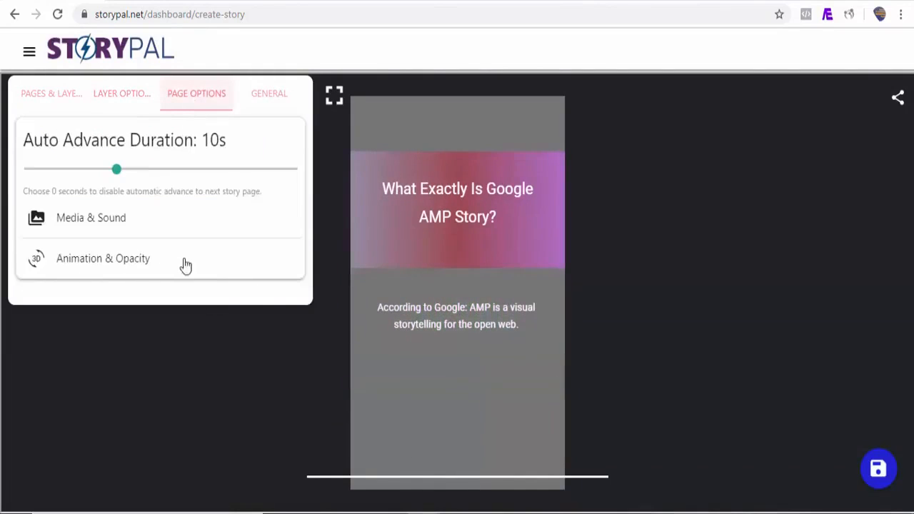
left_click(102, 226)
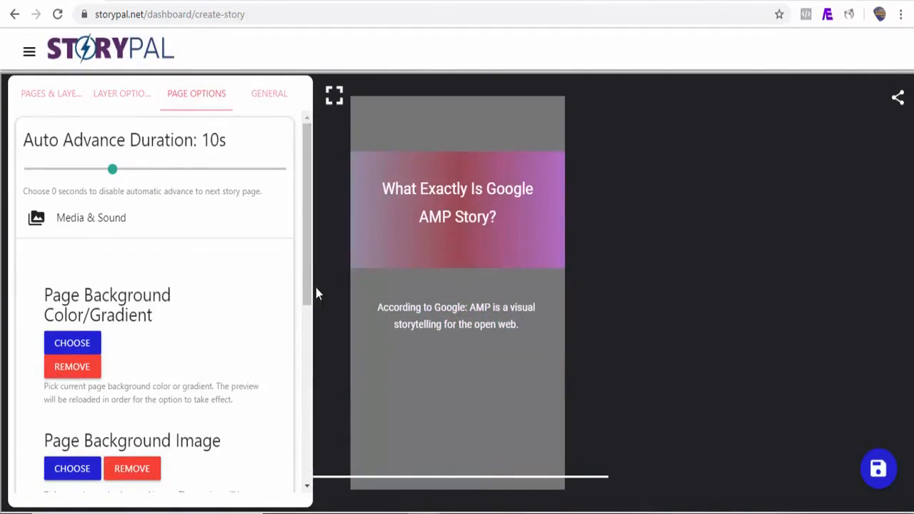
left_click_drag(305, 287, 302, 360)
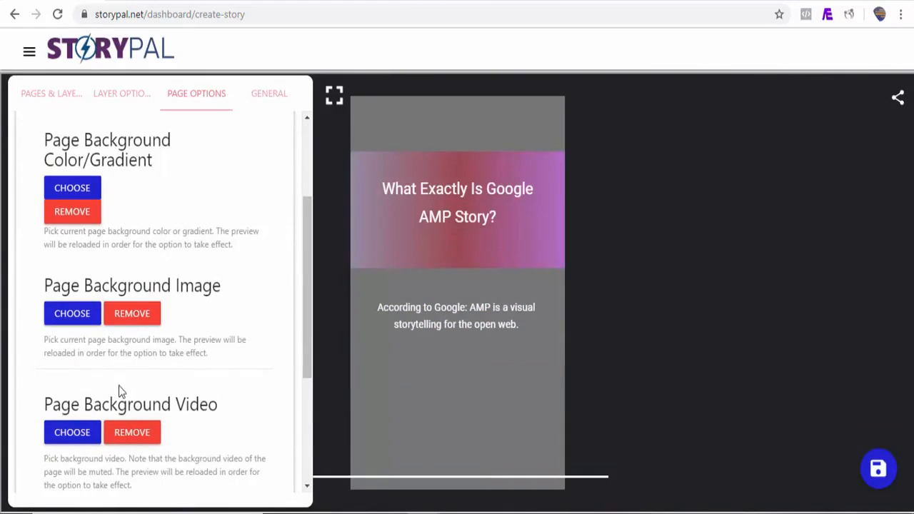
left_click(72, 432)
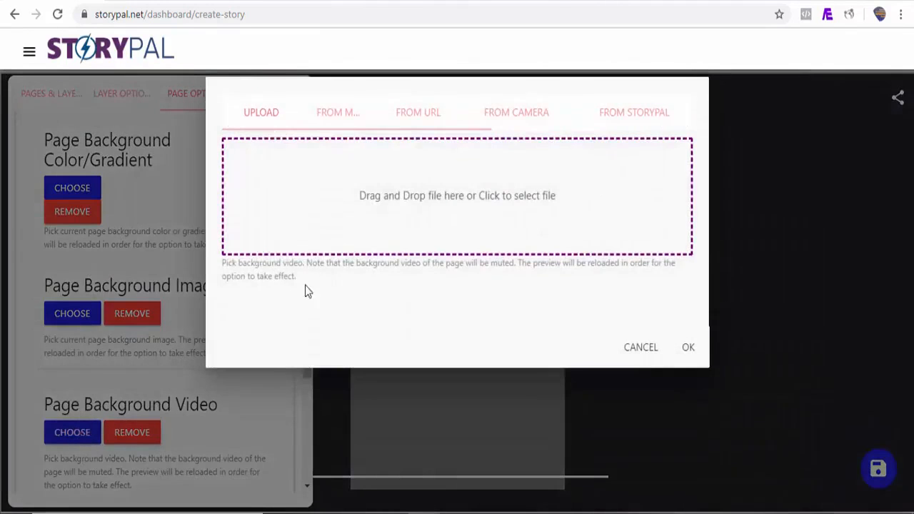
left_click(632, 121)
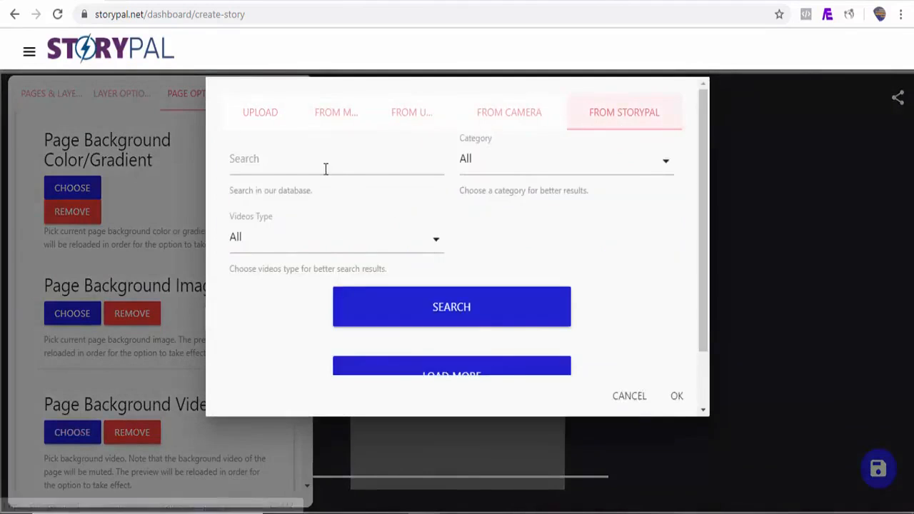
left_click(286, 166)
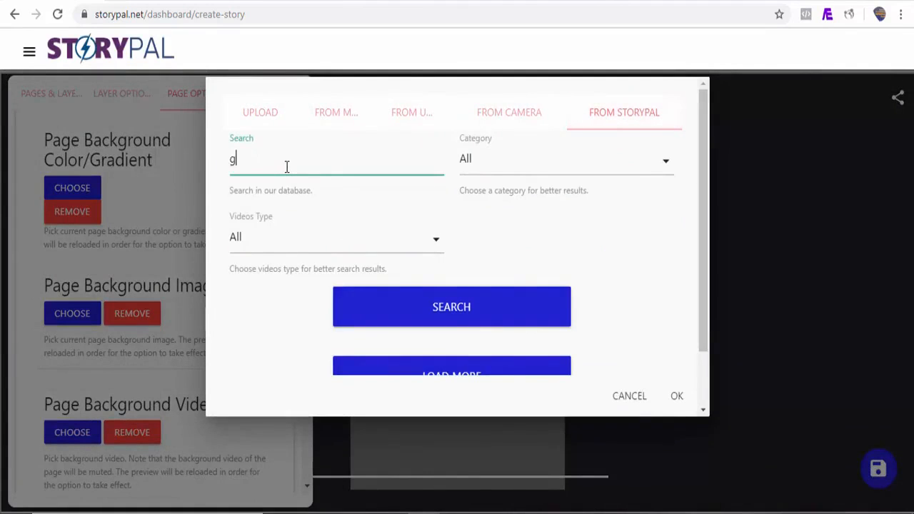
left_click(410, 319)
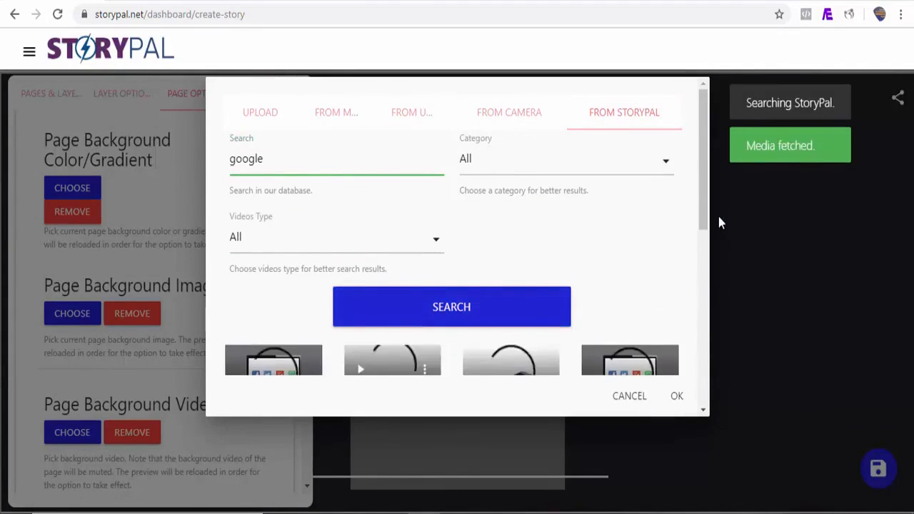
Step: Set the "android, icons, samsung" video as the page background video
left_click_drag(705, 204, 699, 301)
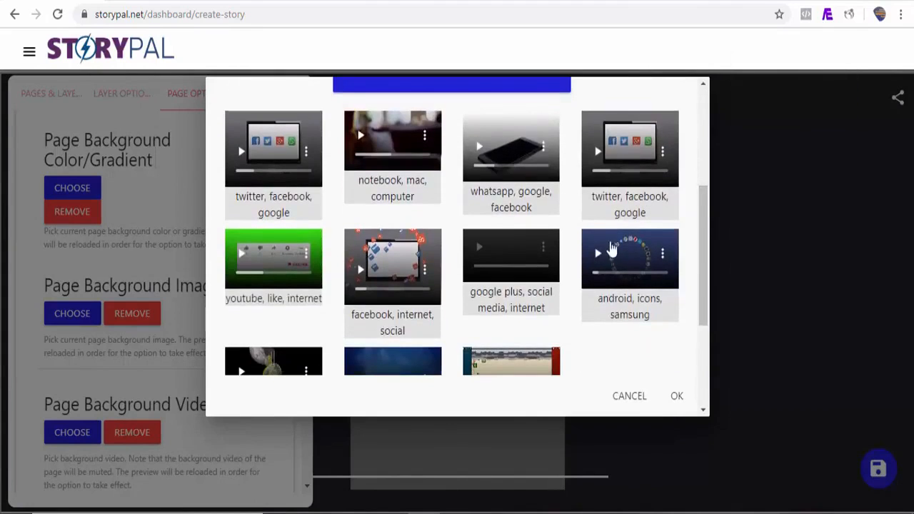
left_click(585, 239)
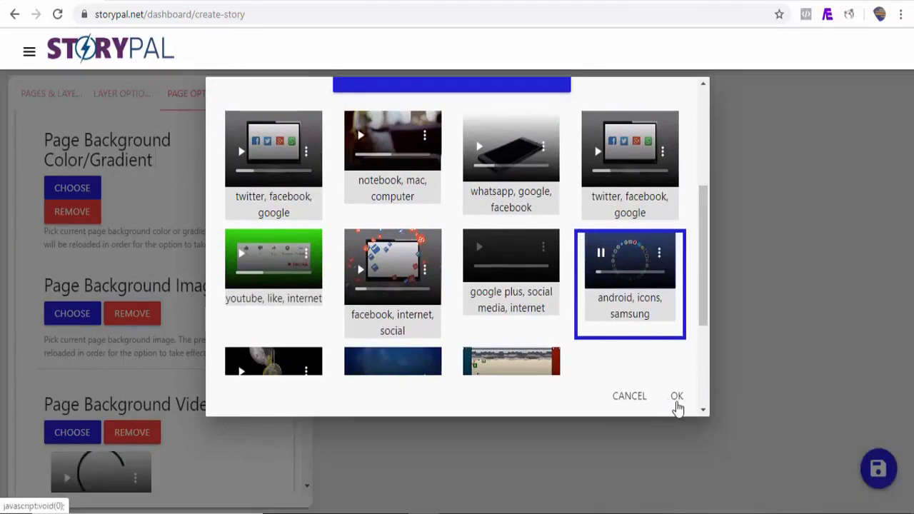
left_click(679, 406)
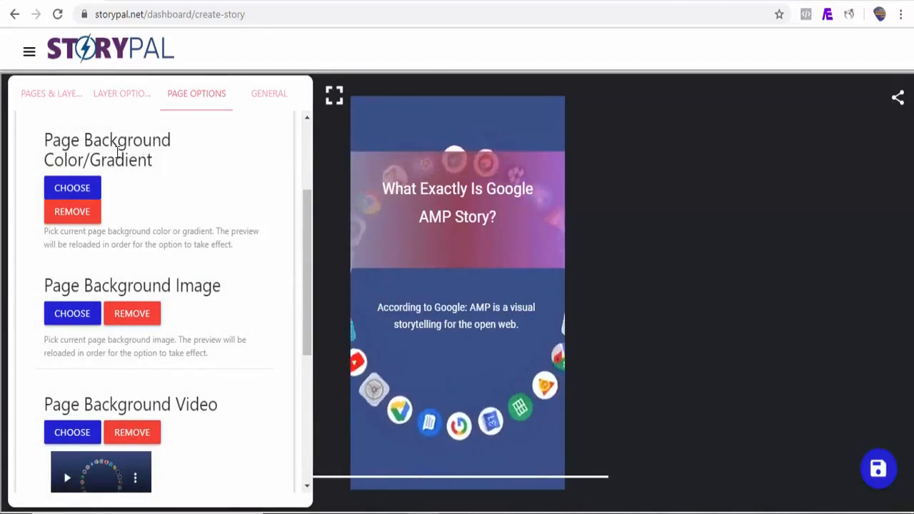
Step: Give the heading layer on Story Page 1 the Fly in top animation and slightly increase its animation delay
left_click(72, 104)
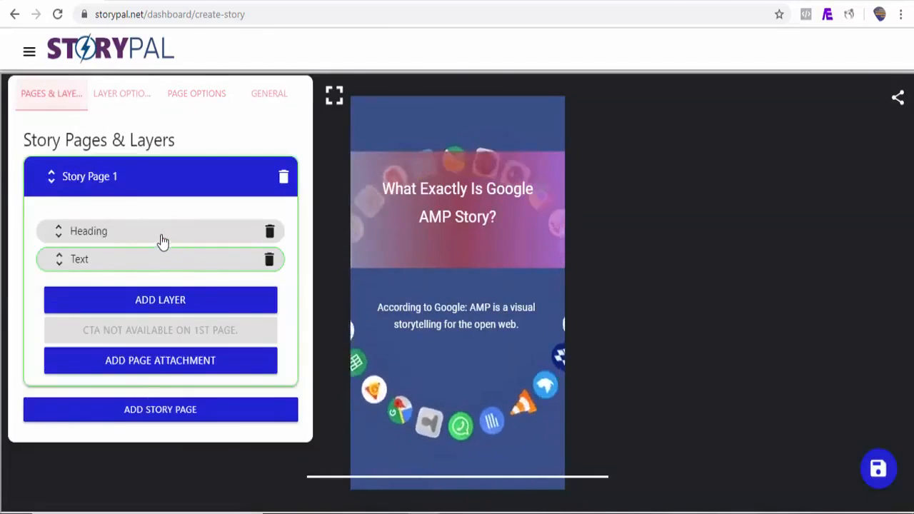
left_click(161, 241)
left_click(131, 100)
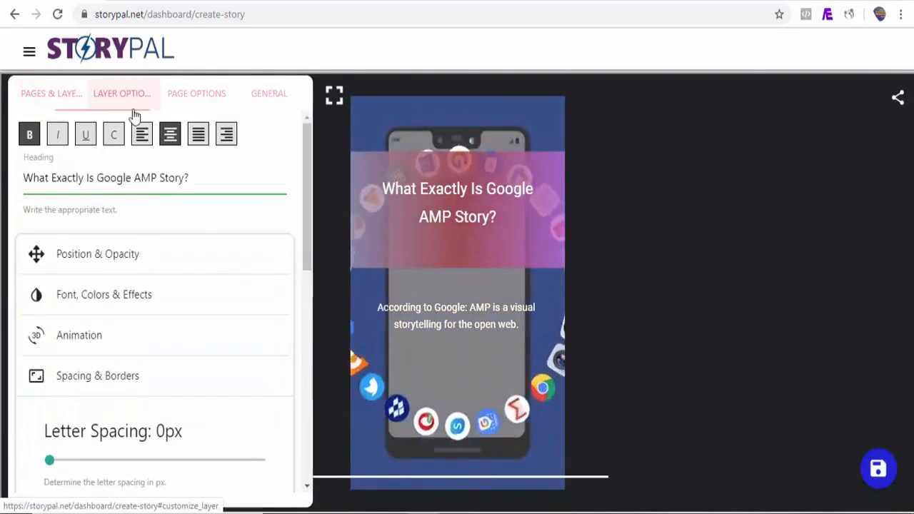
left_click(143, 347)
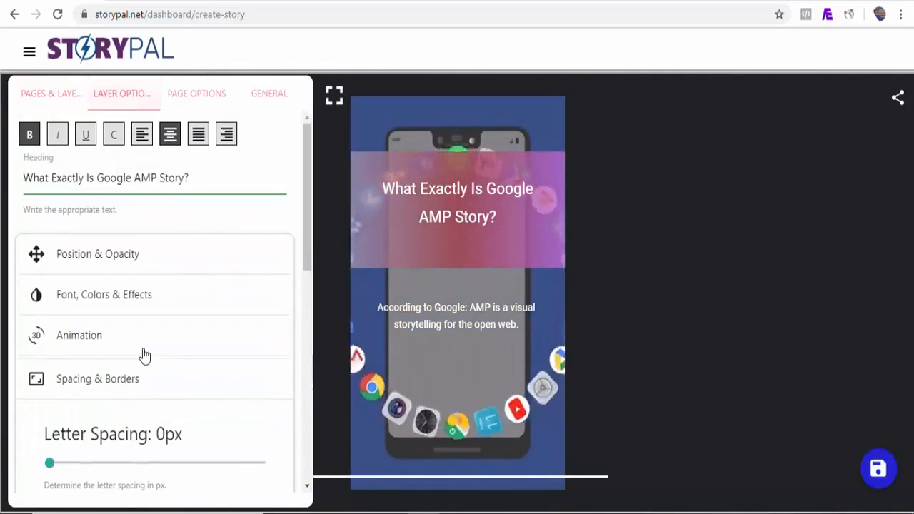
left_click_drag(310, 291, 310, 321)
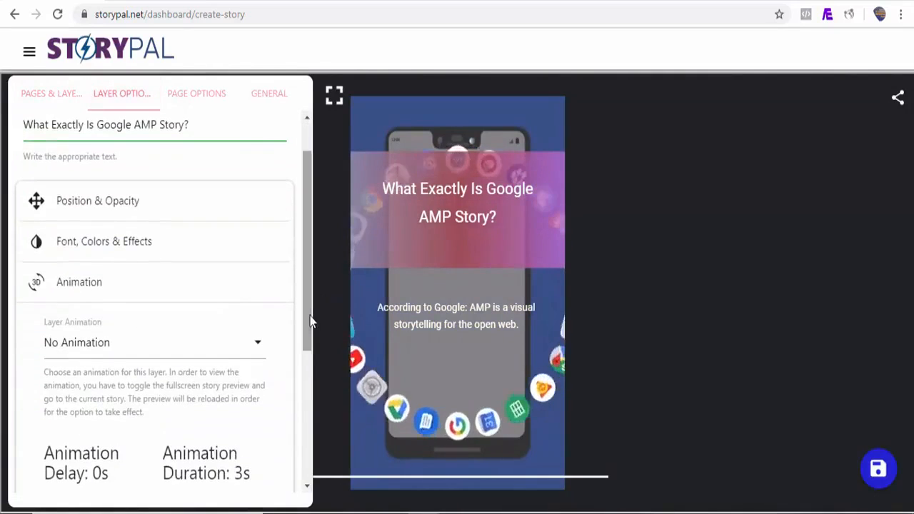
left_click(205, 347)
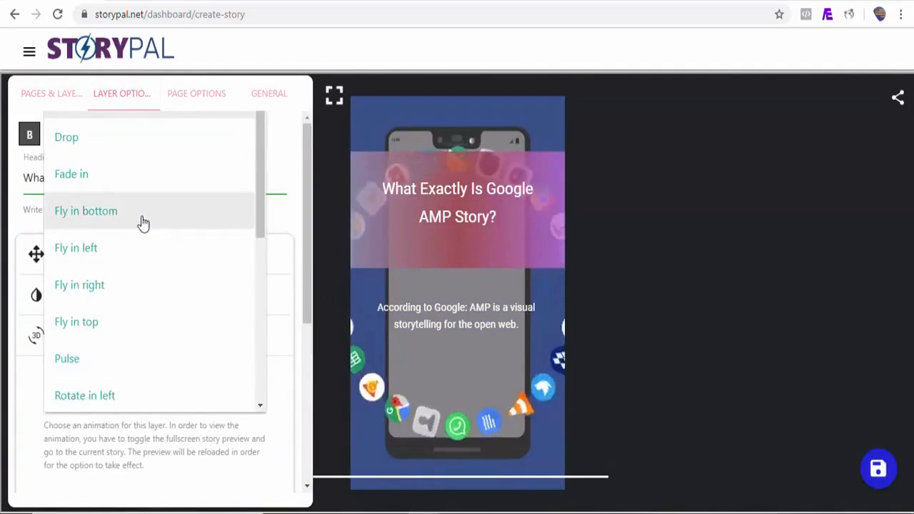
left_click(108, 323)
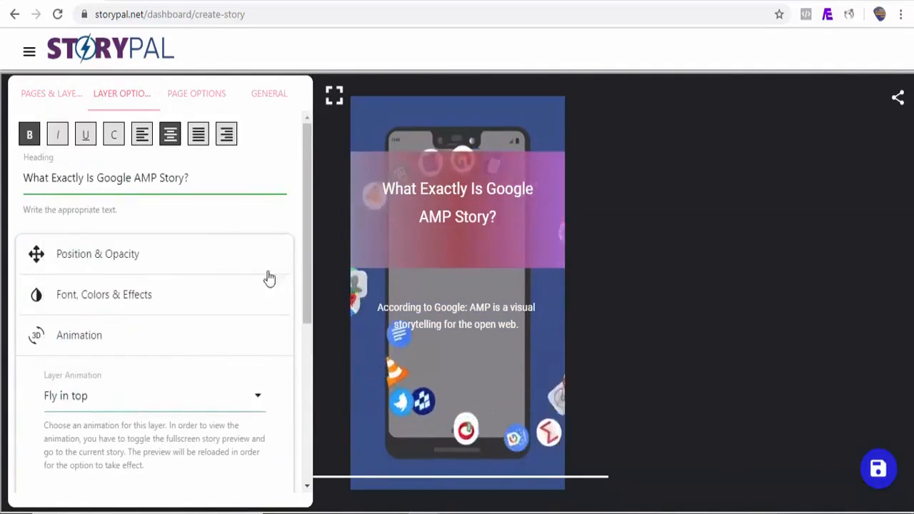
left_click_drag(309, 277, 307, 356)
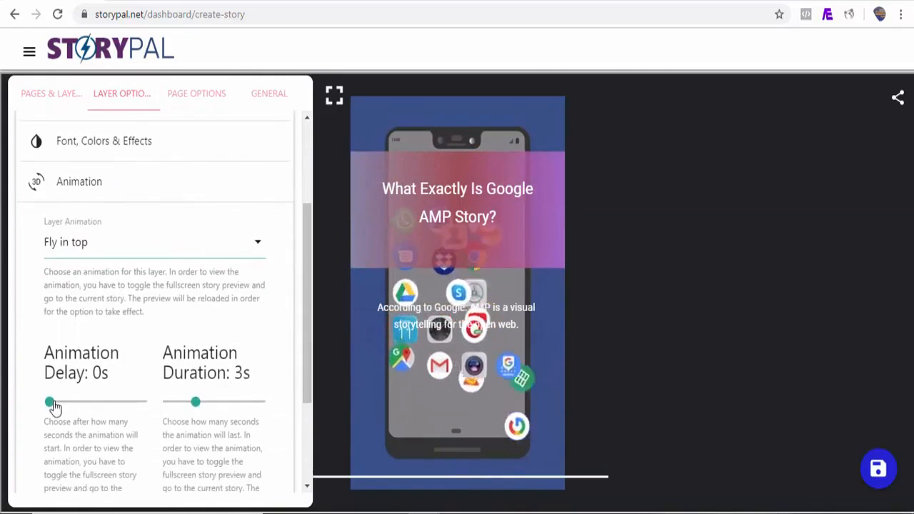
left_click_drag(50, 402, 57, 402)
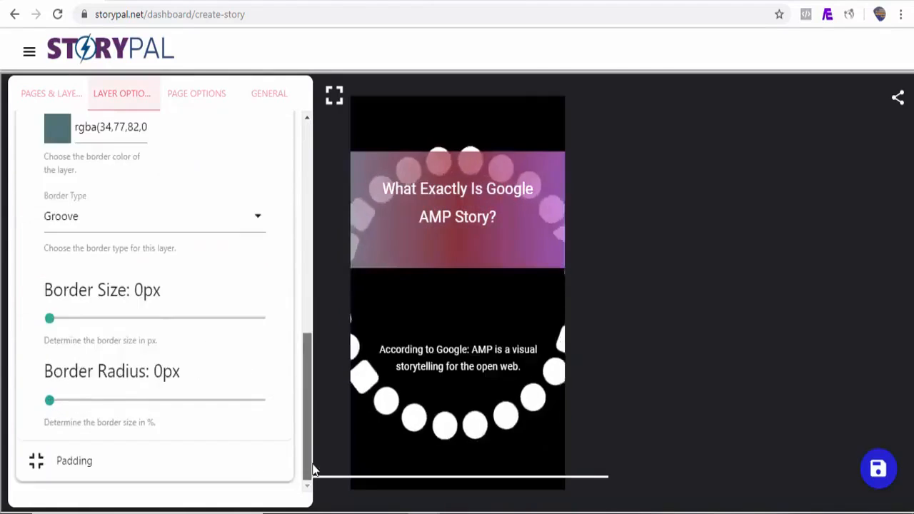
Step: Give the text layer the Fly in left animation with an animation delay of 2s
left_click_drag(311, 464, 294, 208)
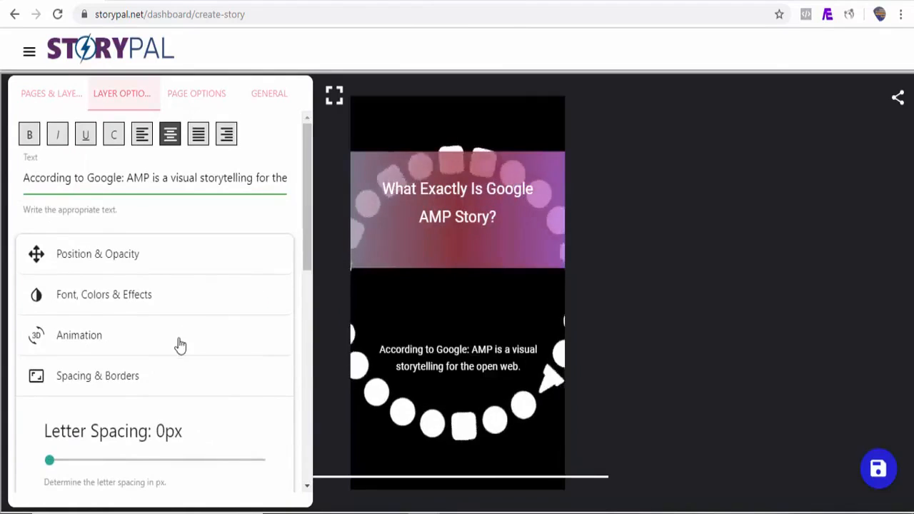
left_click(122, 343)
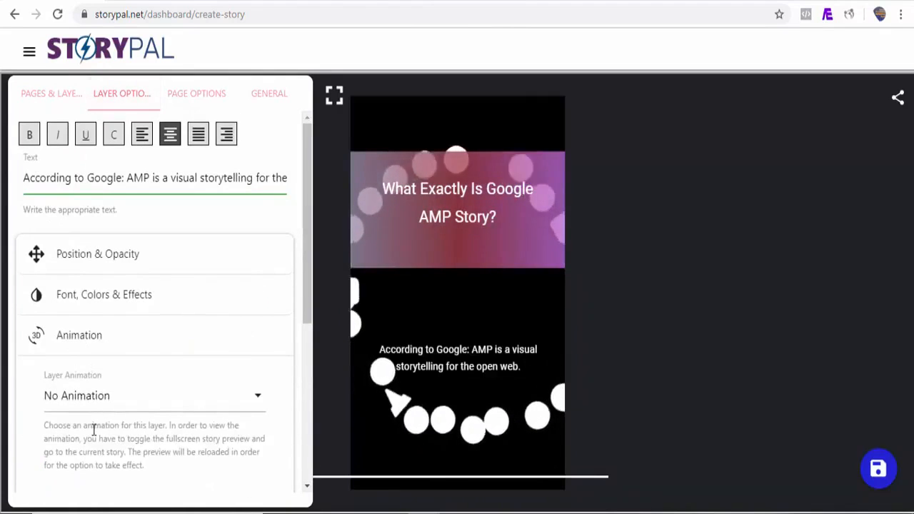
left_click(102, 405)
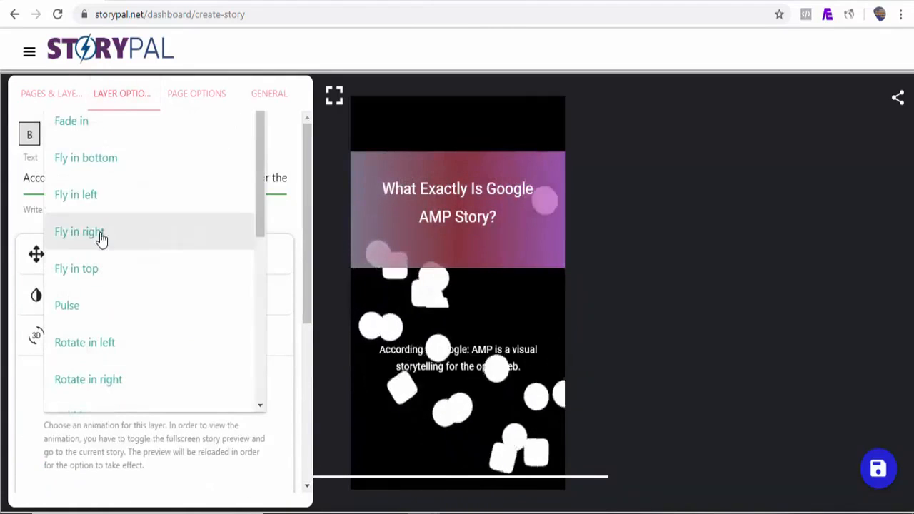
left_click(96, 206)
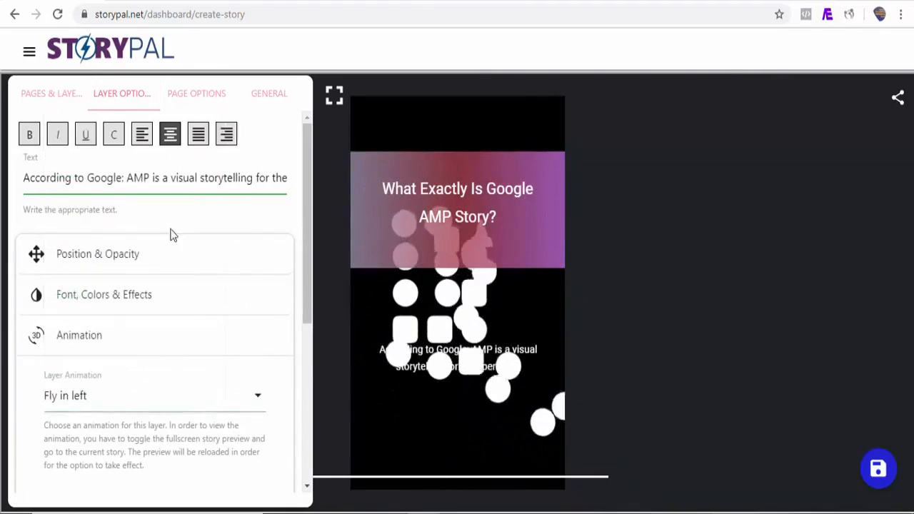
left_click_drag(307, 271, 310, 419)
left_click(50, 279)
left_click_drag(57, 279, 67, 279)
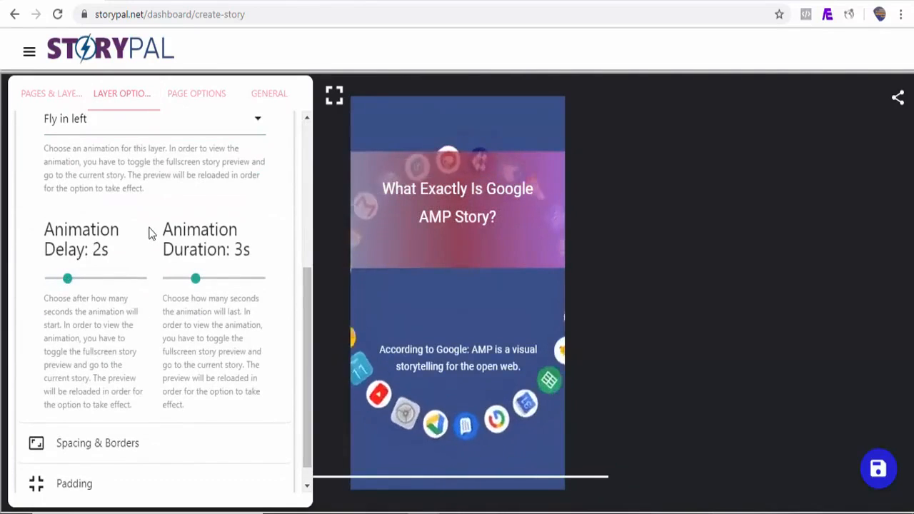
Step: Preview the story fullscreen to check the layer animations, and return to the editor
left_click(334, 95)
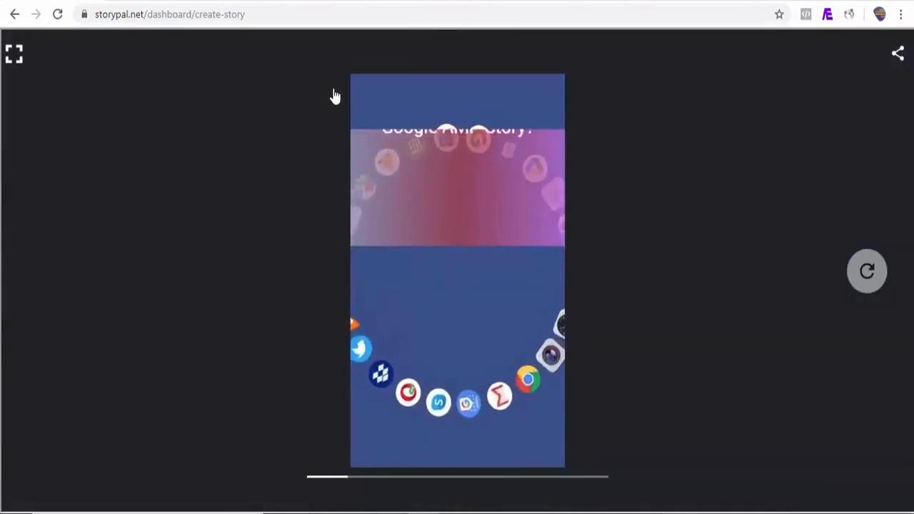
left_click(18, 55)
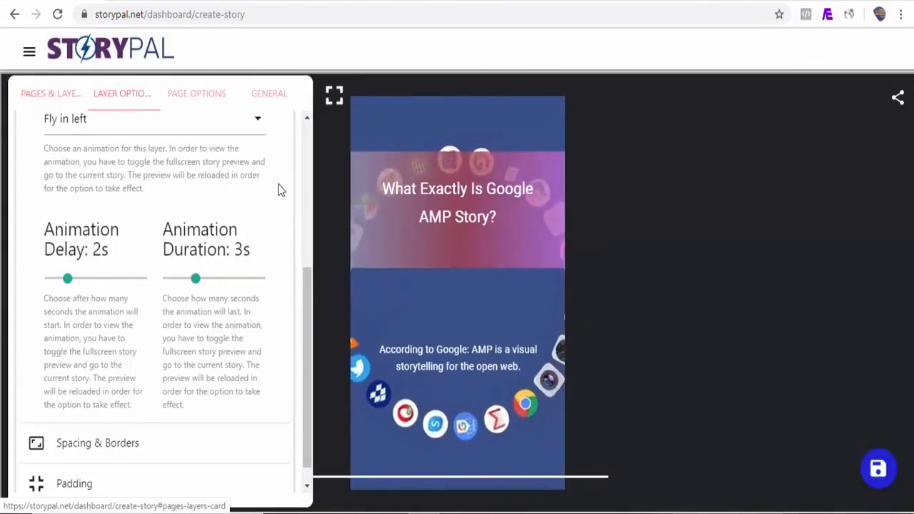
Step: Add a second story page and open the selection of its page background image
left_click(51, 100)
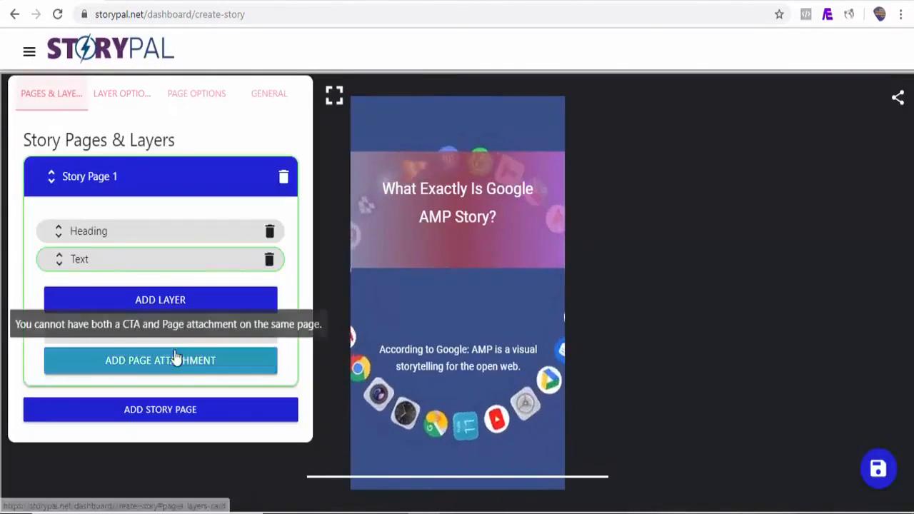
left_click(160, 409)
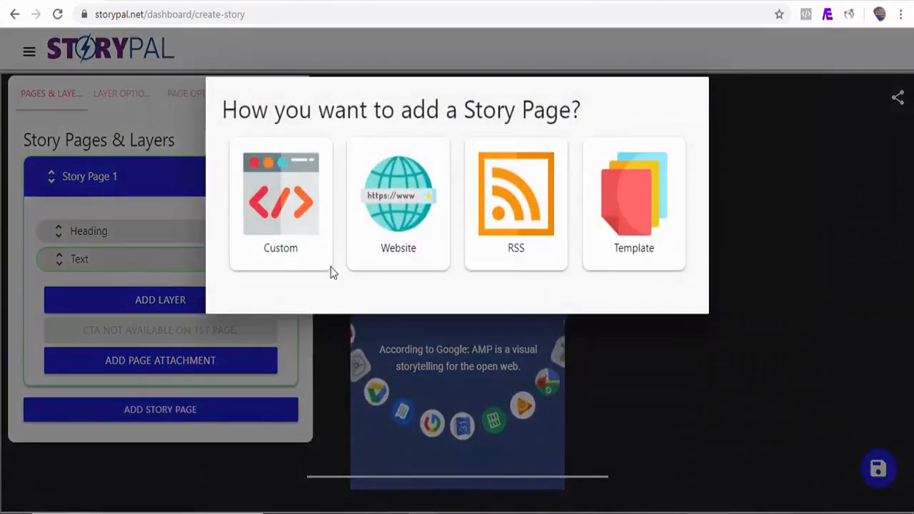
left_click(581, 61)
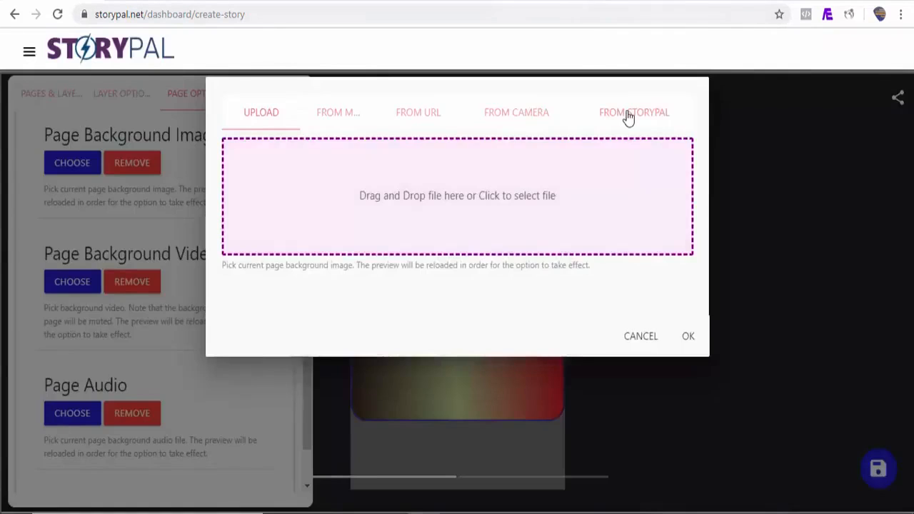
Step: Search the StoryPal image library for "google" with vertical orientation to find the second page's background image
left_click(626, 114)
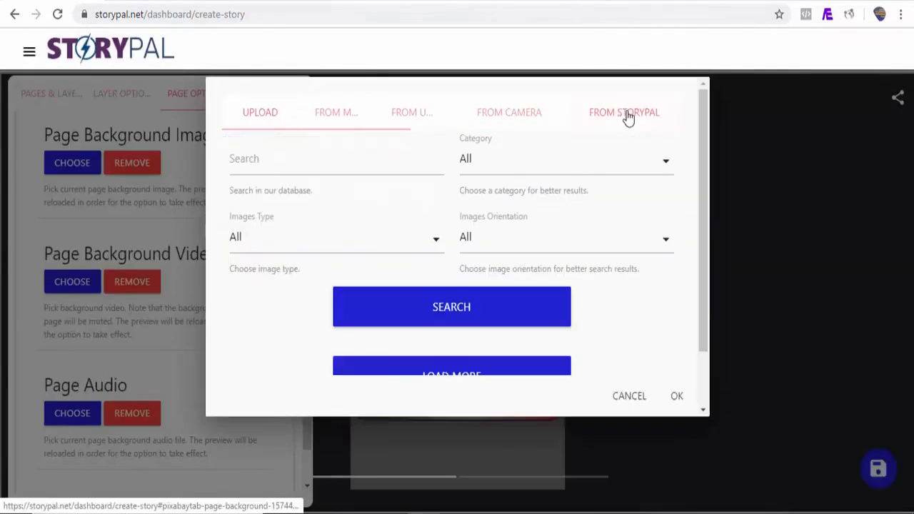
left_click(271, 172)
type("google")
left_click(604, 247)
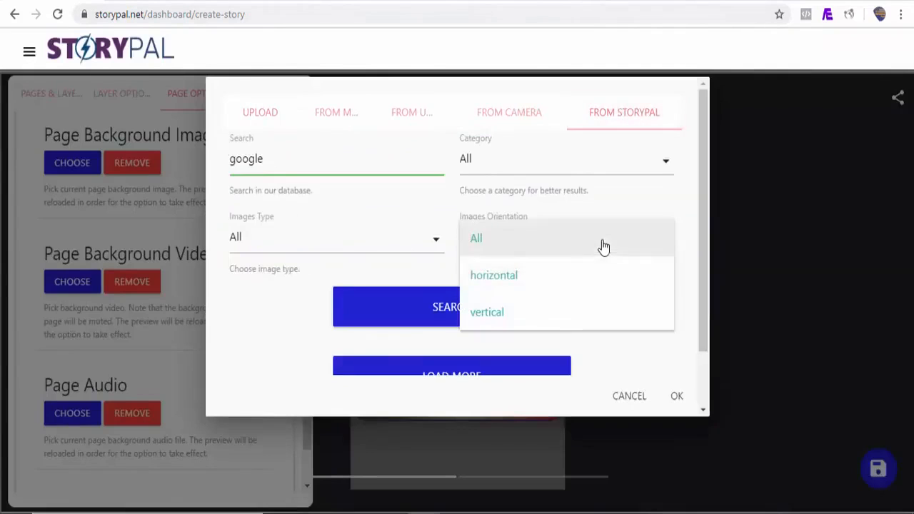
left_click(539, 312)
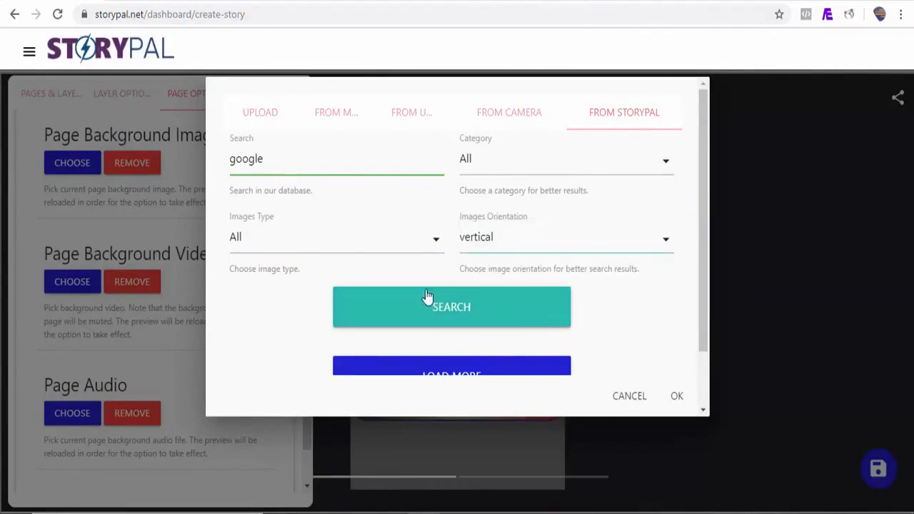
left_click(490, 320)
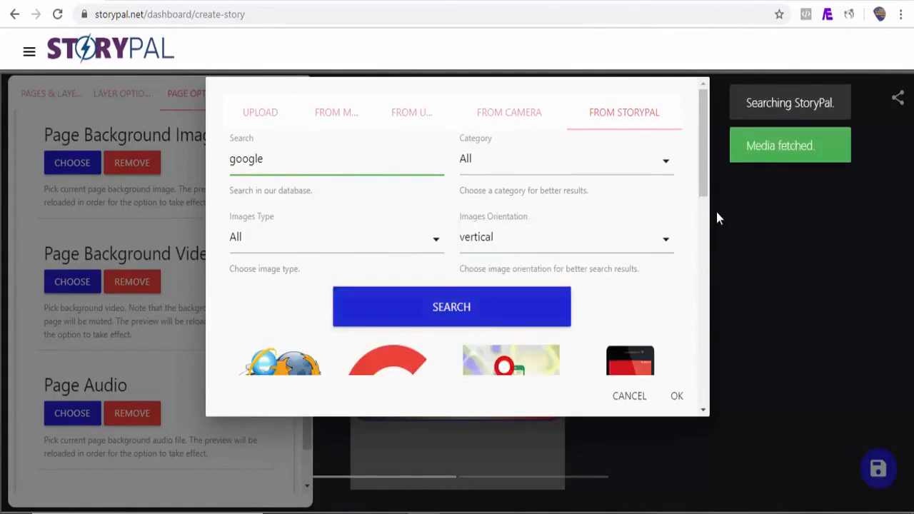
Step: Set the "navigation, gps, location" picture from the search results as the second page's background image
left_click_drag(704, 207, 703, 306)
left_click(632, 288)
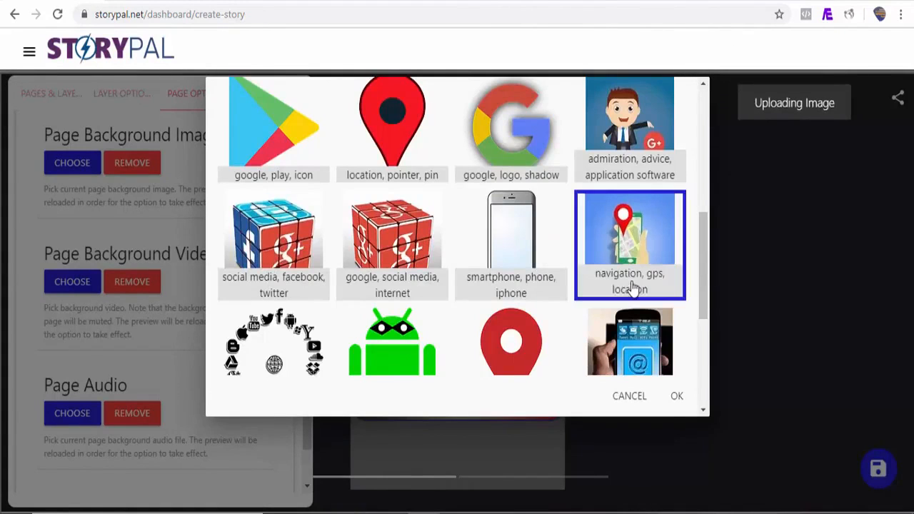
left_click(677, 397)
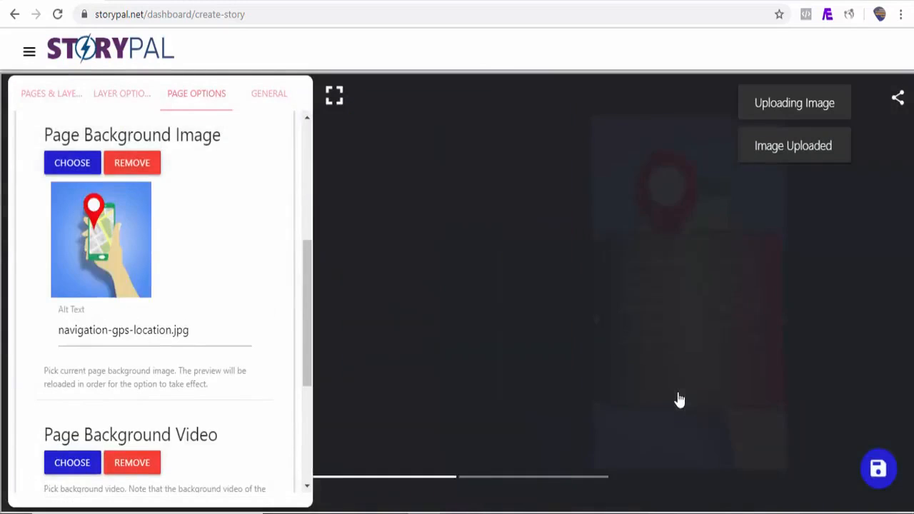
Step: Add a third story page with a centred 18pt text layer containing the article paragraph that starts "This where StoryPal comes in, since it helps you"
left_click(52, 93)
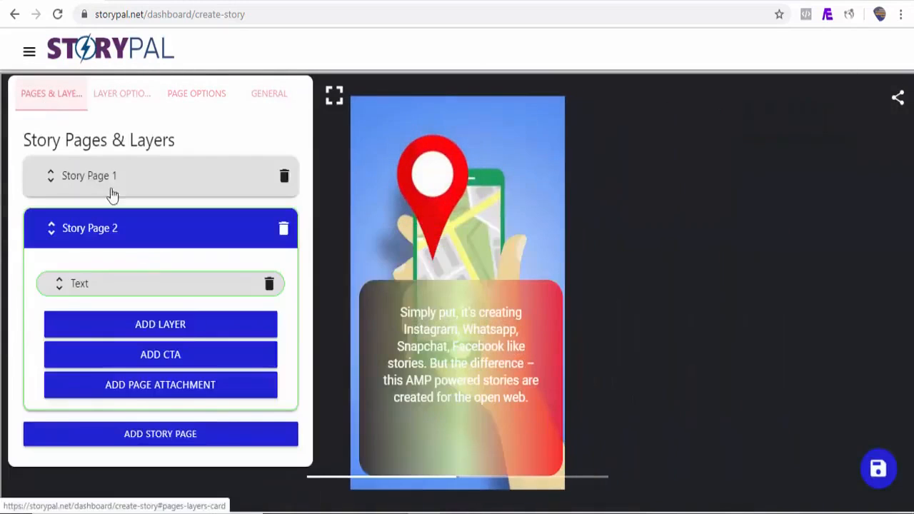
left_click(175, 435)
left_click(316, 226)
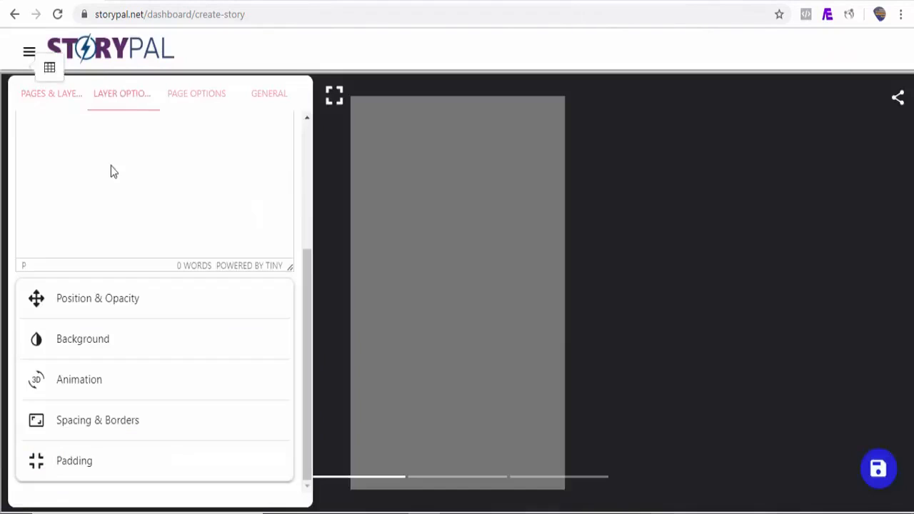
type("This where StoryPal comes in, since it helps you to easily create visual narratives, with engaging animations and tappable interactions. The new AMP story format is 100% free and part of the open web which is available for everyone to use on their websites. This can be shared and instantly embedded across the web without being confined to a closed ecosystem or niche.")
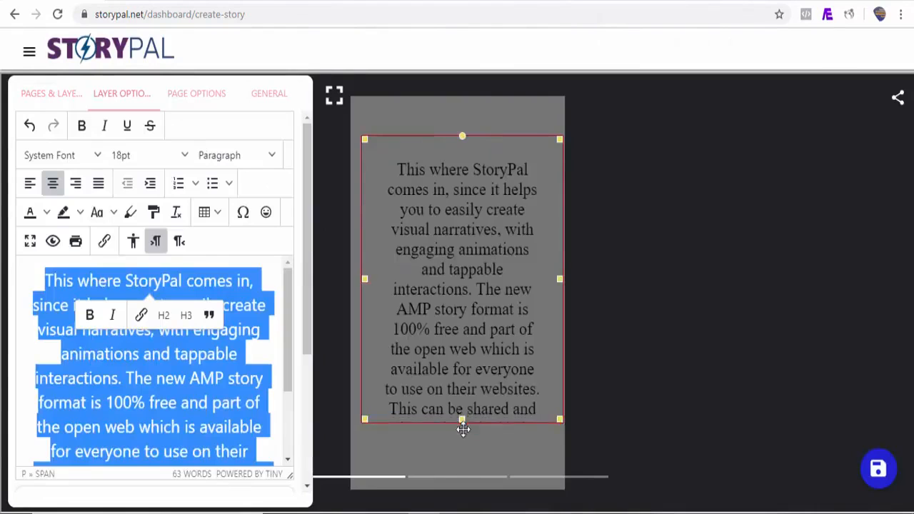
Step: Move the text layer up and enlarge it to the page's full height so the whole paragraph fits
left_click_drag(462, 428, 466, 457)
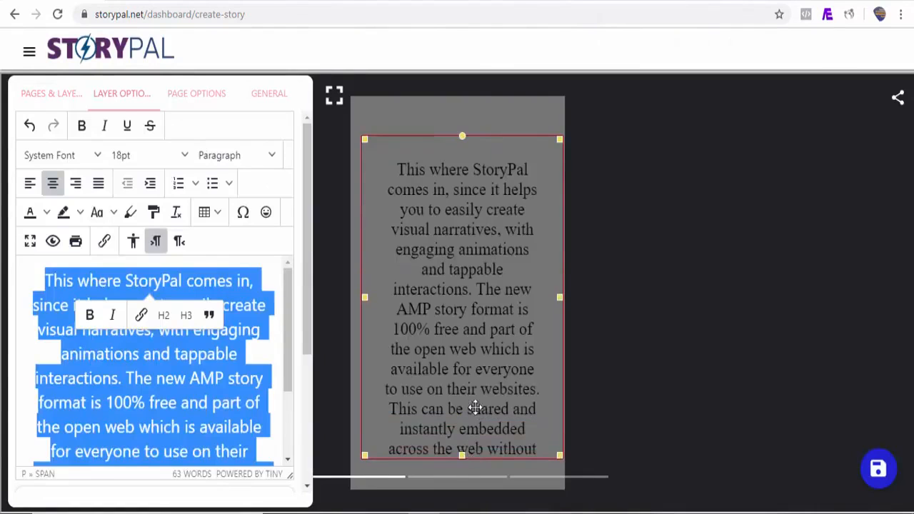
left_click_drag(476, 408, 470, 347)
left_click_drag(457, 394, 469, 485)
left_click_drag(481, 432, 475, 457)
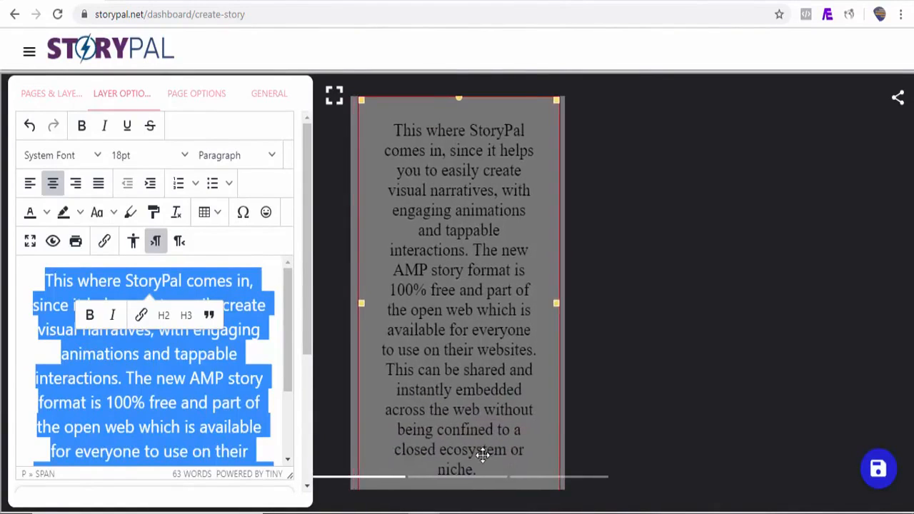
Step: Colour the third page's paragraph light yellow and give it a dark blue text highlight
left_click(46, 212)
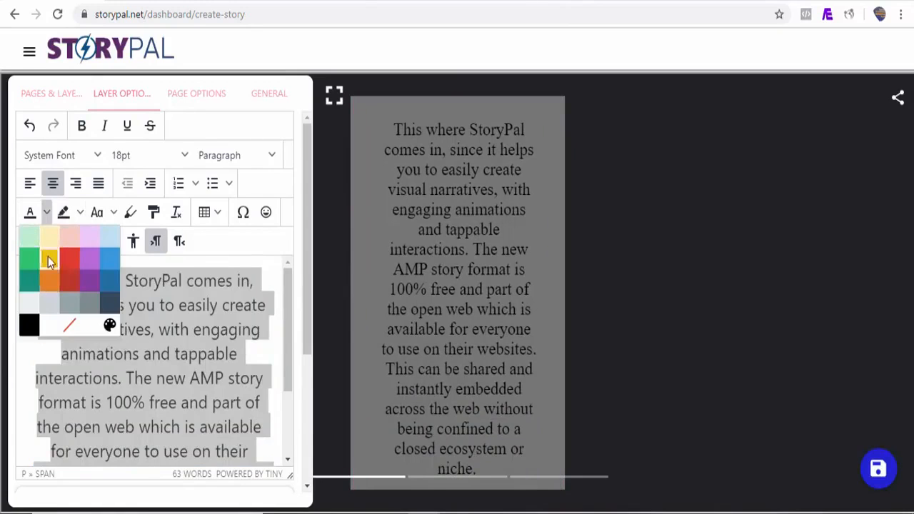
left_click(49, 261)
left_click(80, 212)
left_click(145, 289)
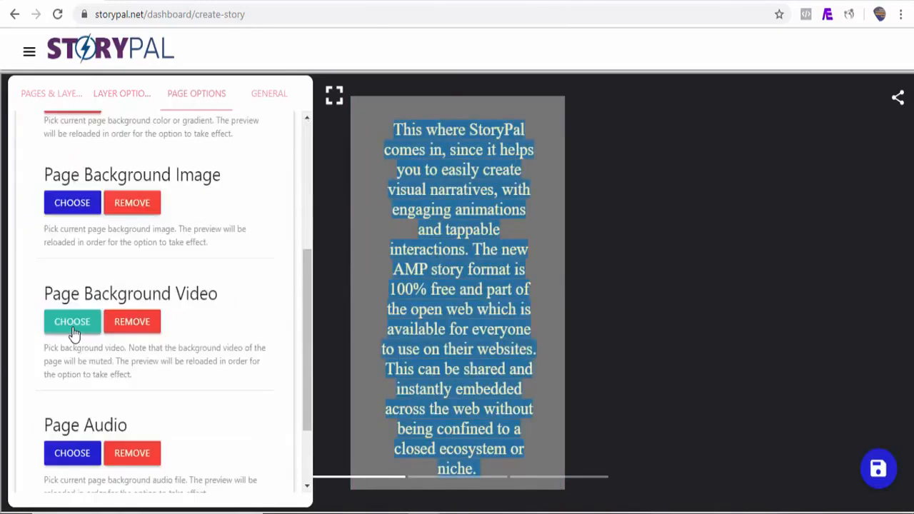
Step: Set the "heart, valentines, love" clip from the StoryPal library as the third page's background video
left_click(72, 325)
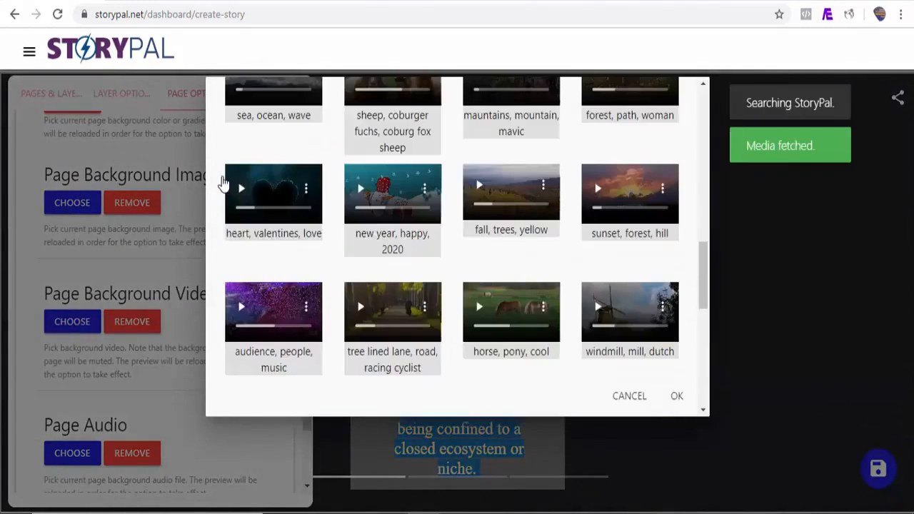
left_click(222, 184)
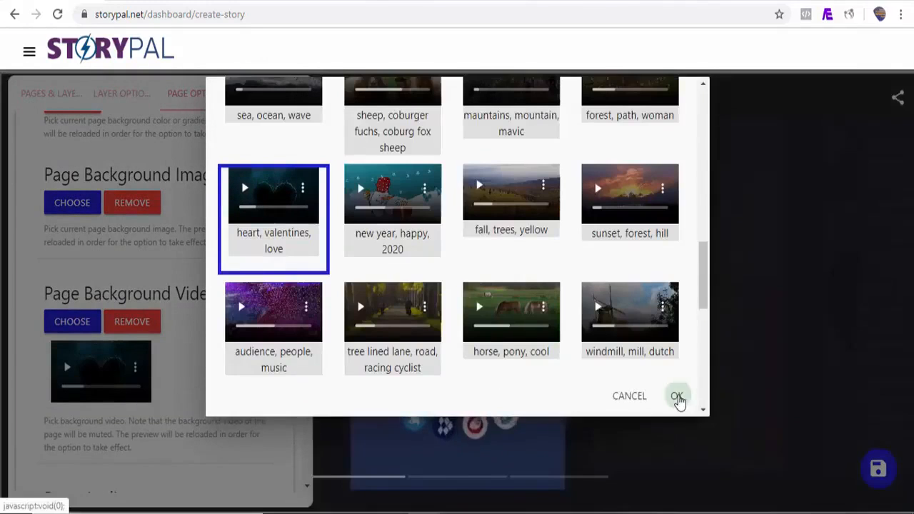
left_click(677, 397)
Step: Preview the story fullscreen through to the third page and return to the editor
left_click_drag(305, 298, 307, 252)
left_click(336, 101)
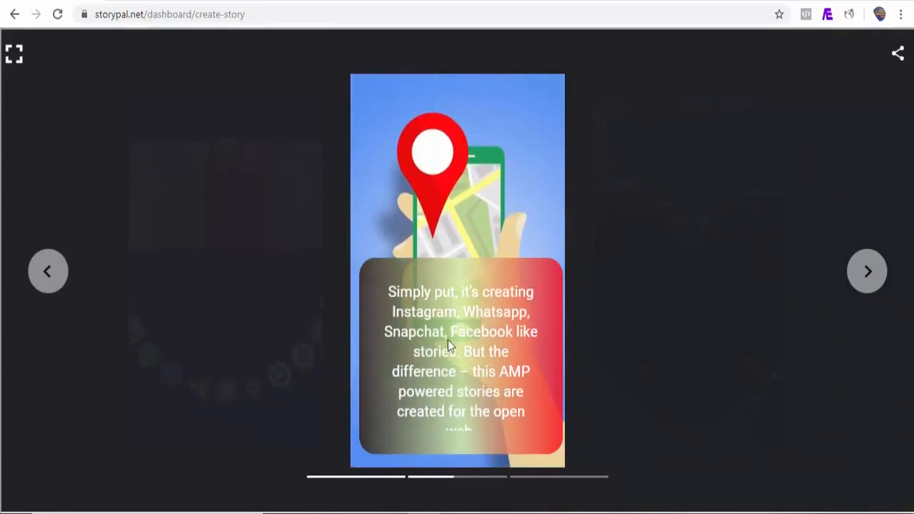
left_click(866, 282)
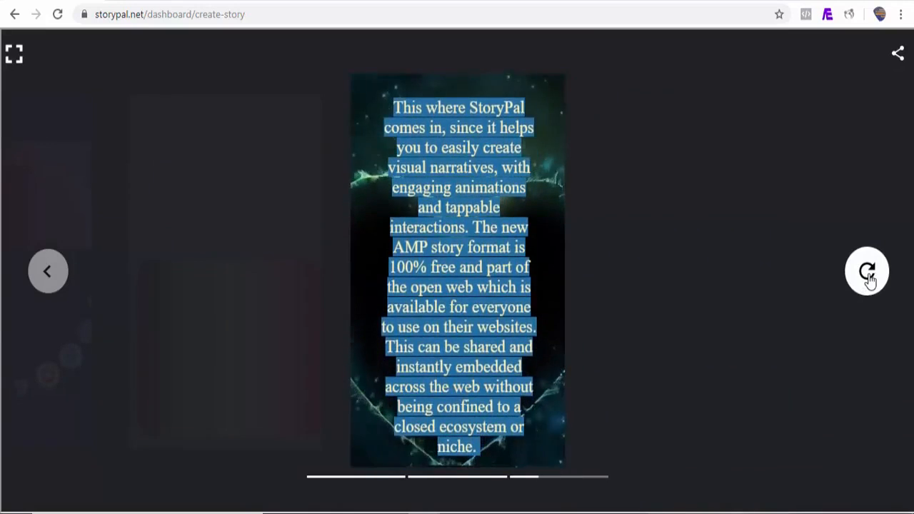
left_click(14, 57)
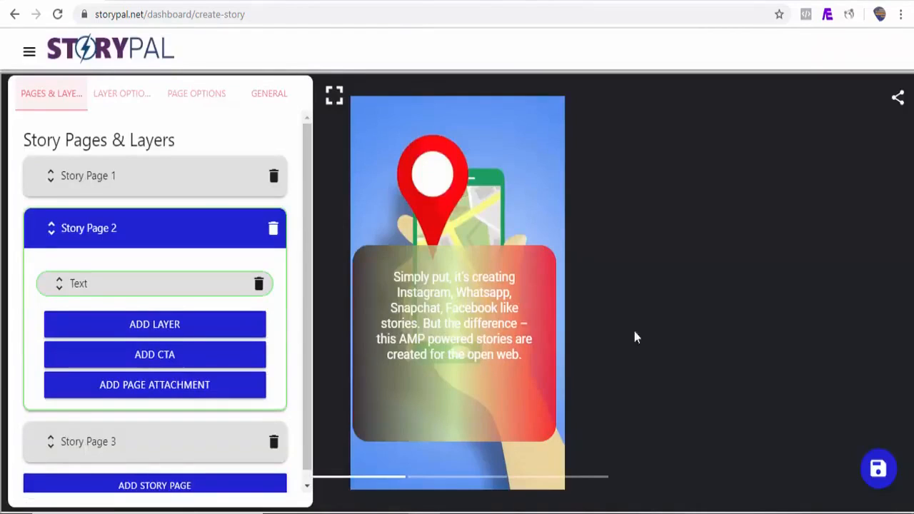
Step: In the general information, set the story title to "What Exactly Is Google AMP Story?" and the publisher to "StoryPal"
left_click(273, 100)
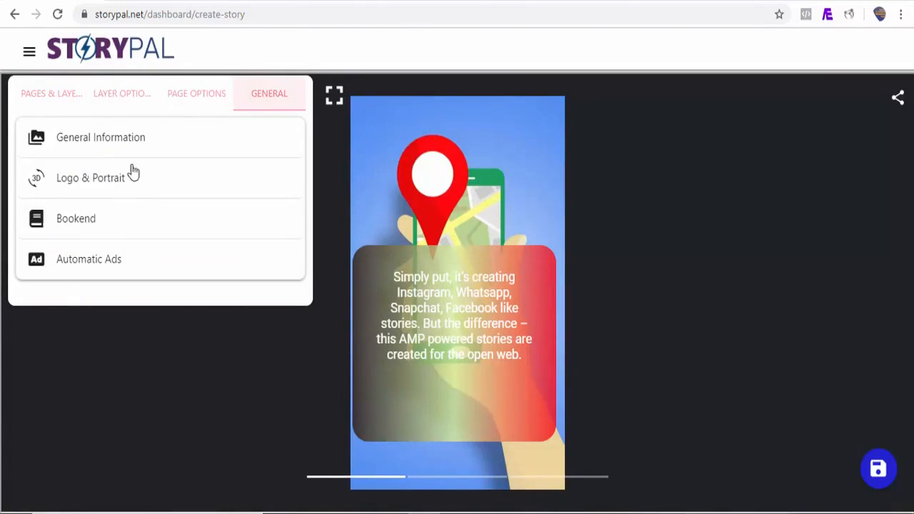
left_click(100, 145)
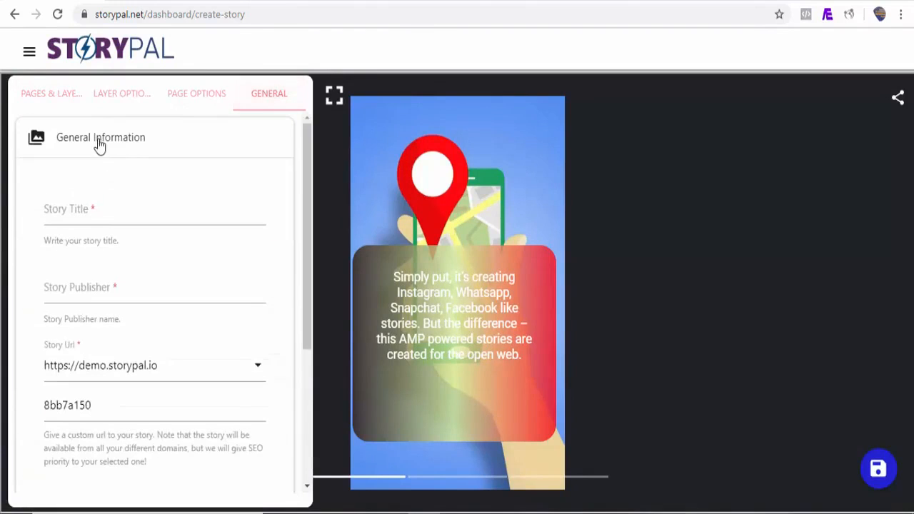
left_click(111, 222)
type("What Exactly Is Google AMP Story?")
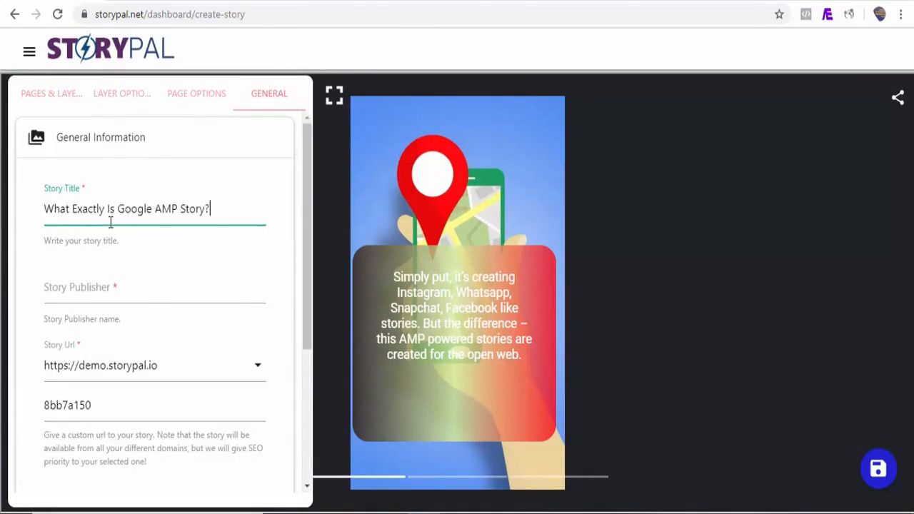
left_click(134, 294)
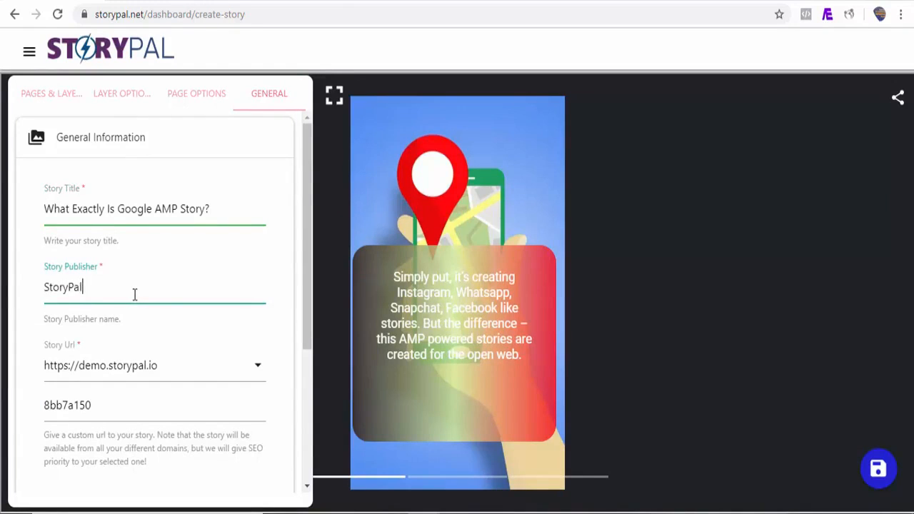
scroll(163, 354, "down", 1)
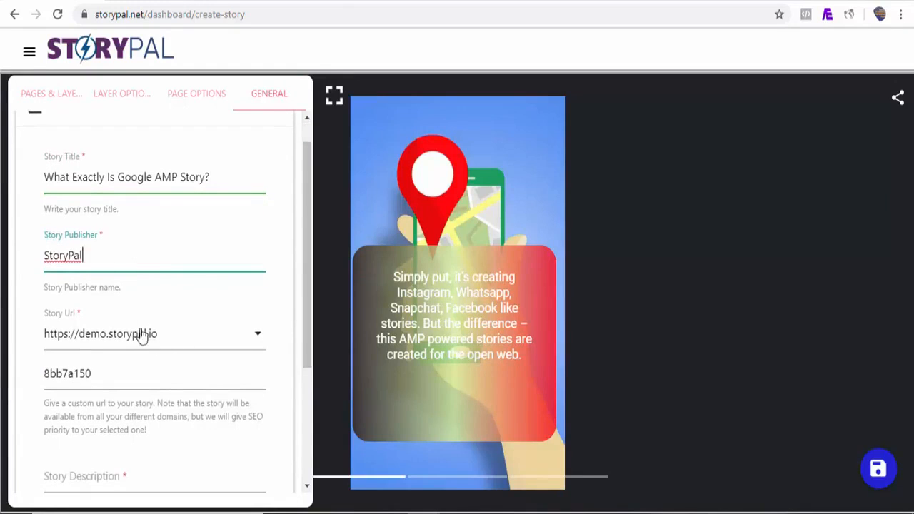
left_click(234, 343)
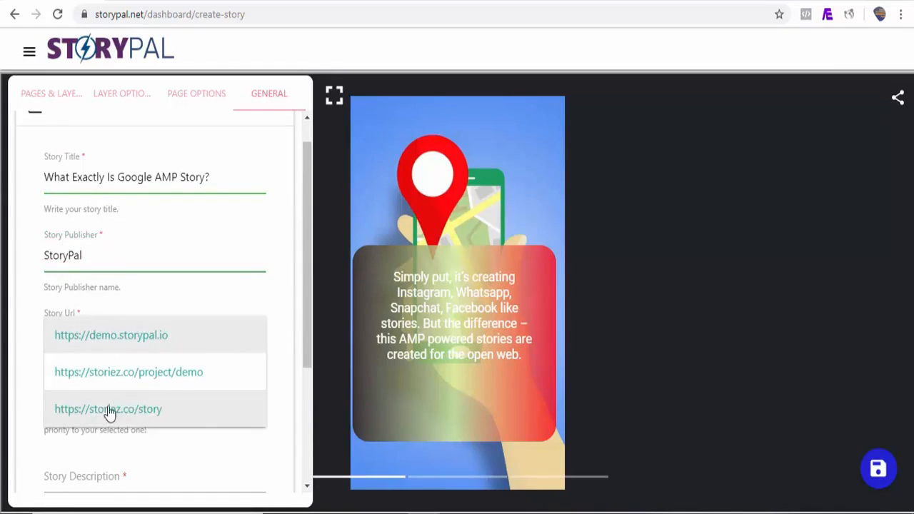
left_click(143, 413)
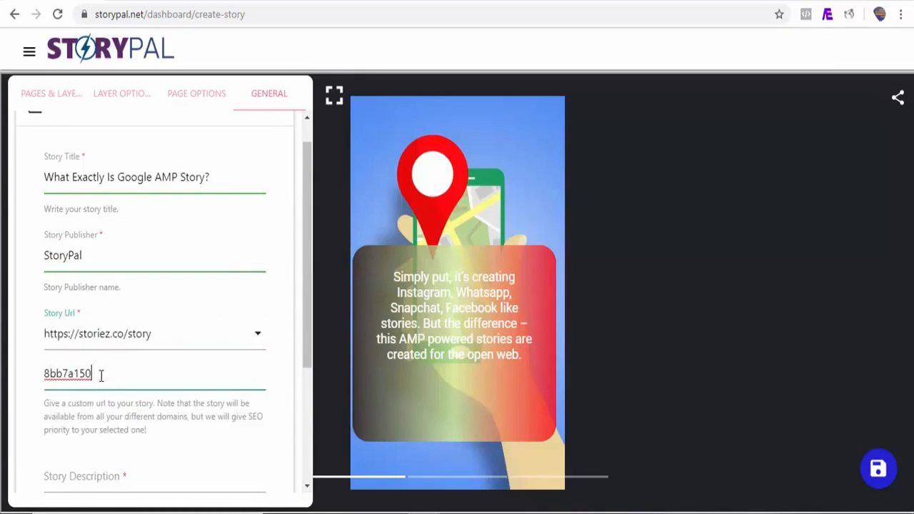
left_click_drag(101, 376, 40, 386)
type("what-is-google-amp")
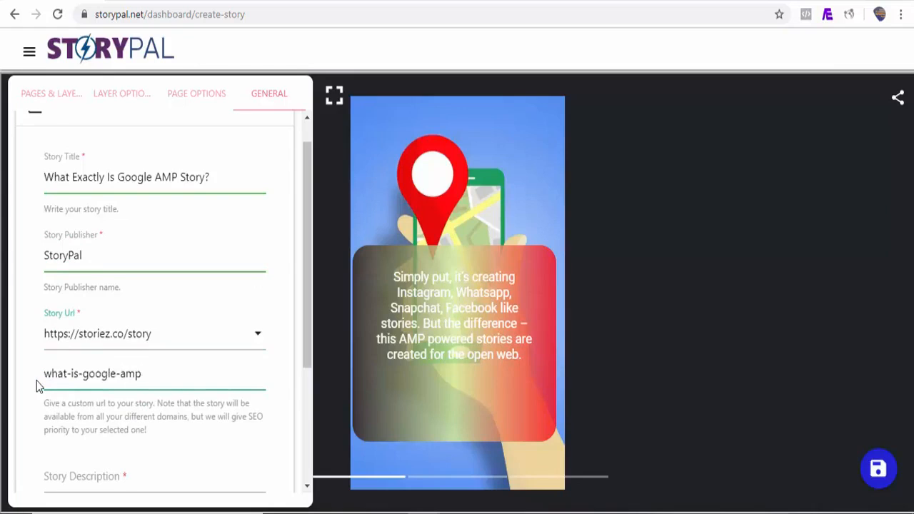
type("-story")
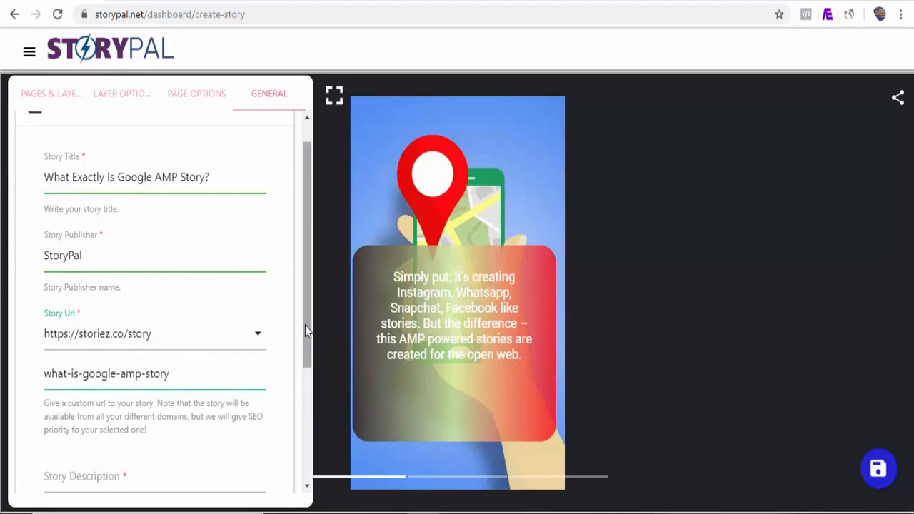
Step: Enter "What Exactly Is Google AMP Story?" as the story description
left_click_drag(304, 330, 302, 392)
left_click(152, 380)
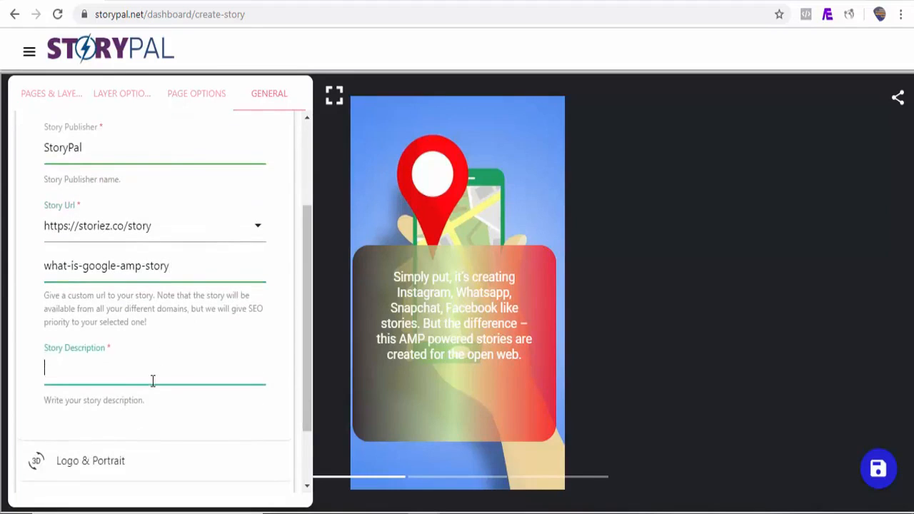
type("What Exactly Is Google AMP Story?")
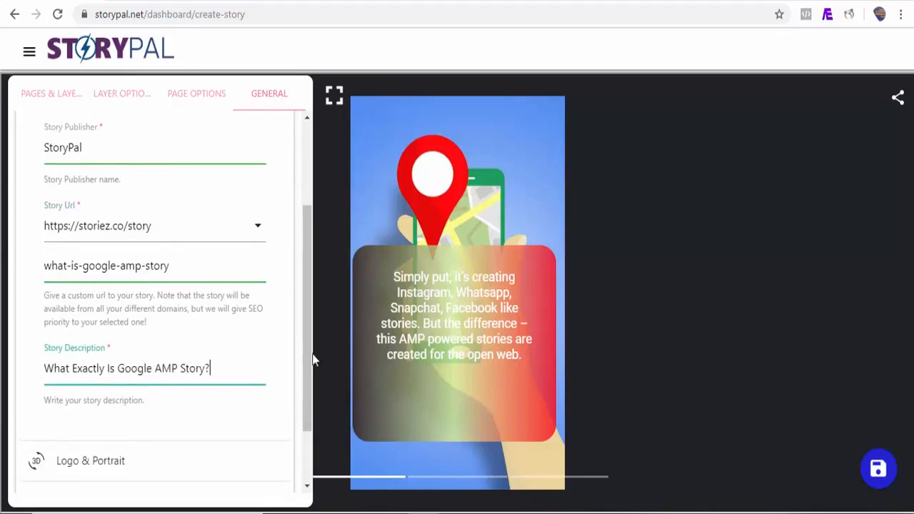
Step: Set pro.png as the story's publisher logo
scroll(309, 400, "down", 2)
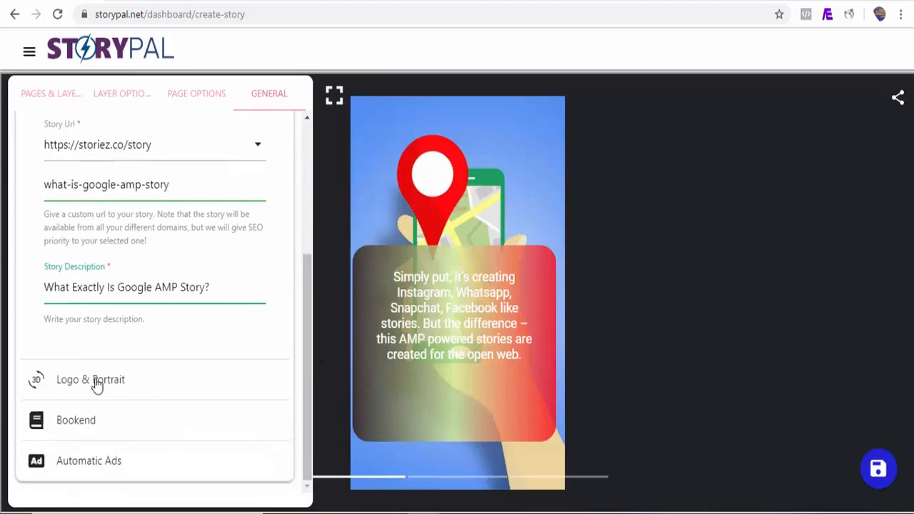
left_click(97, 384)
left_click(74, 225)
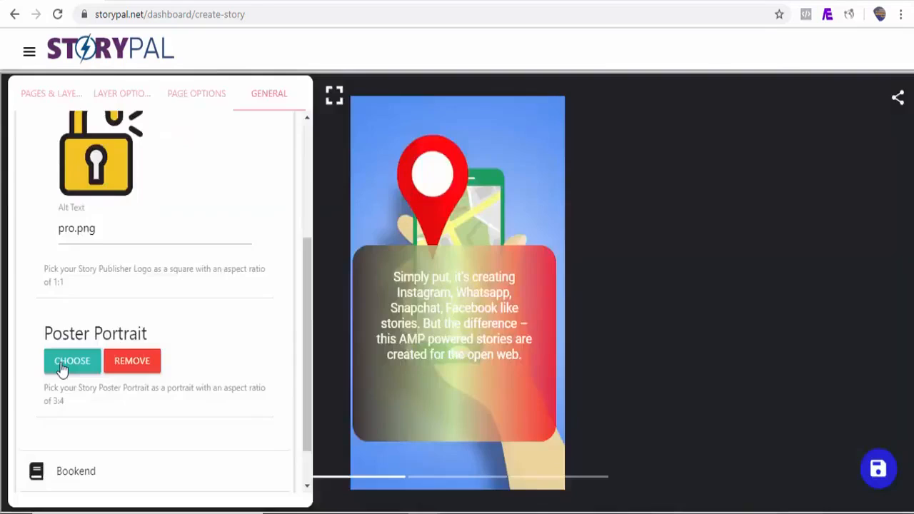
Step: Set twitter-chirp-tweet.jpg from the existing media as the story's poster portrait
left_click(63, 367)
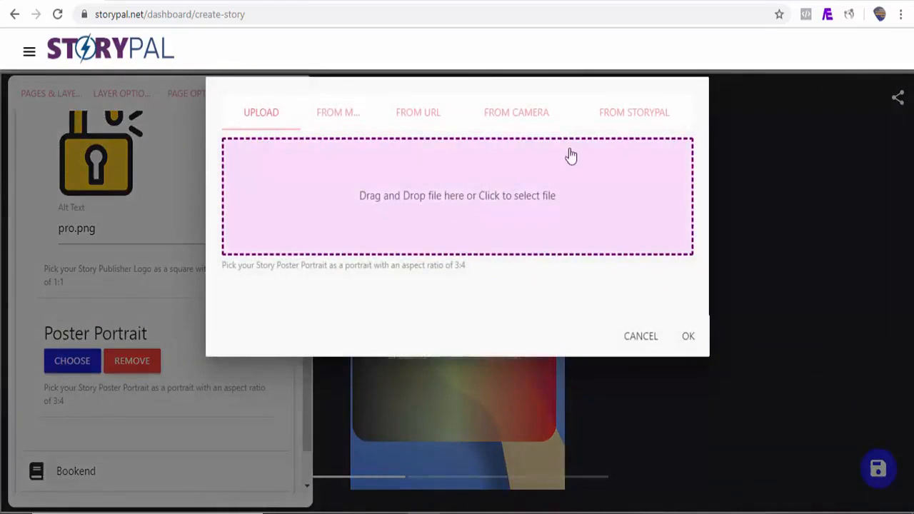
left_click(328, 115)
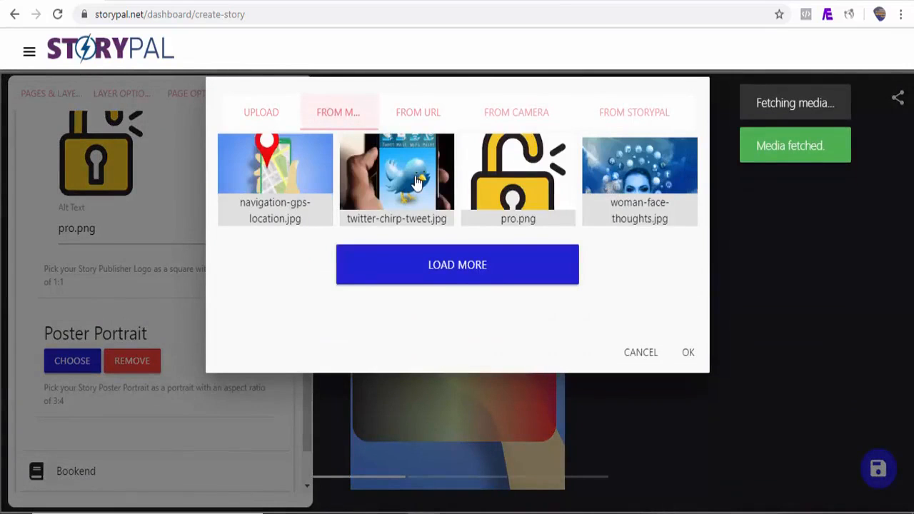
left_click(374, 180)
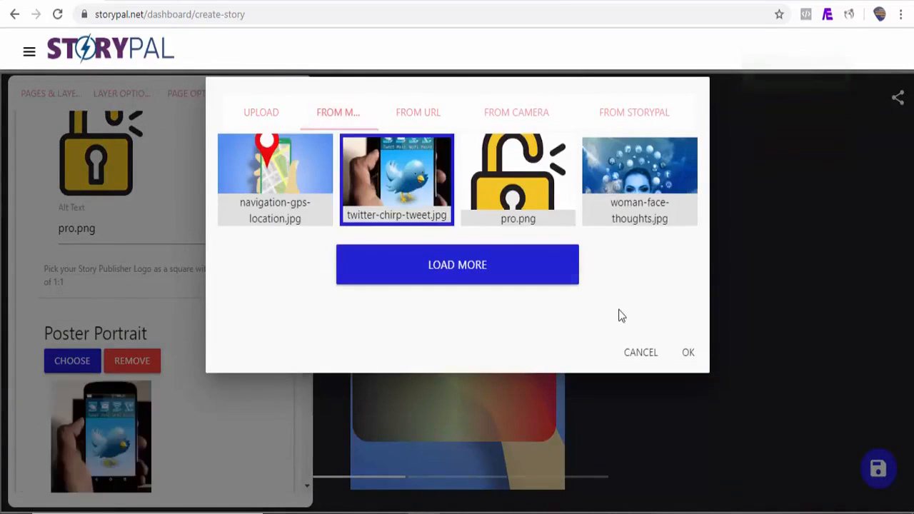
left_click(689, 353)
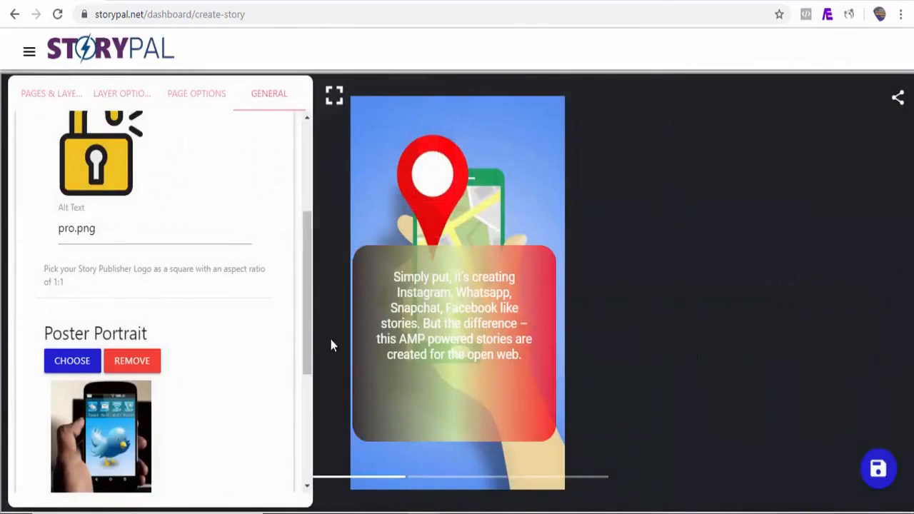
Step: Save the story and open the list of all stories to find its card
left_click(883, 477)
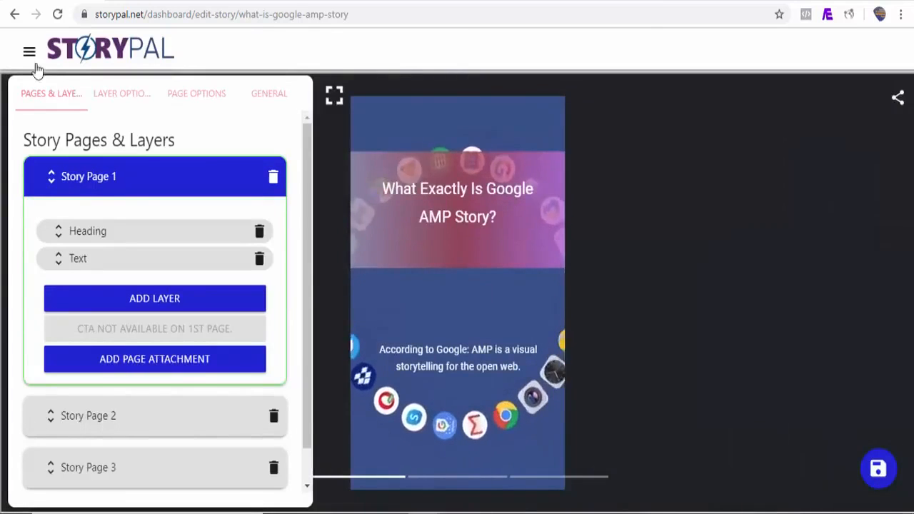
left_click(30, 51)
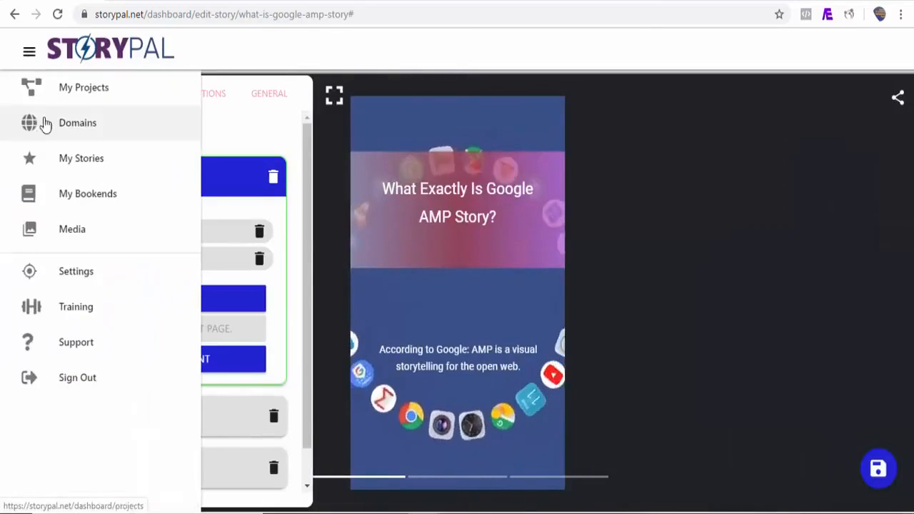
left_click(84, 170)
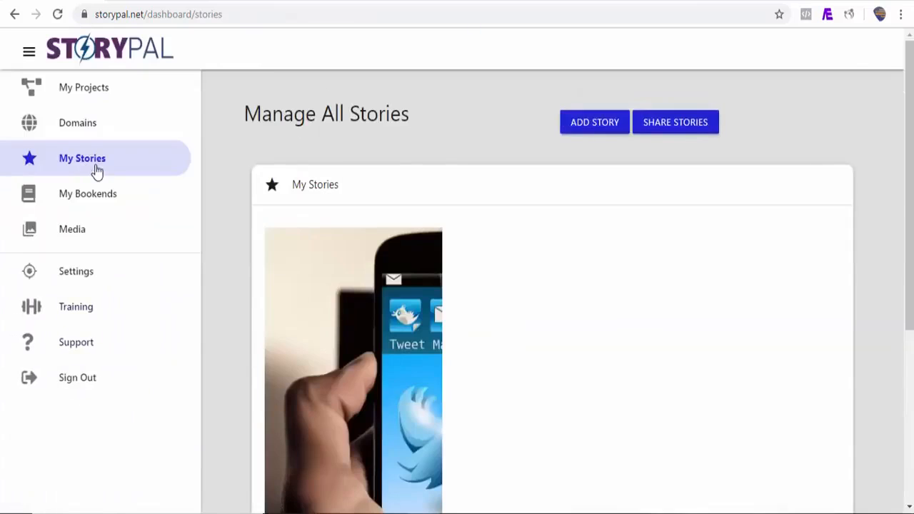
scroll(307, 427, "down", 3)
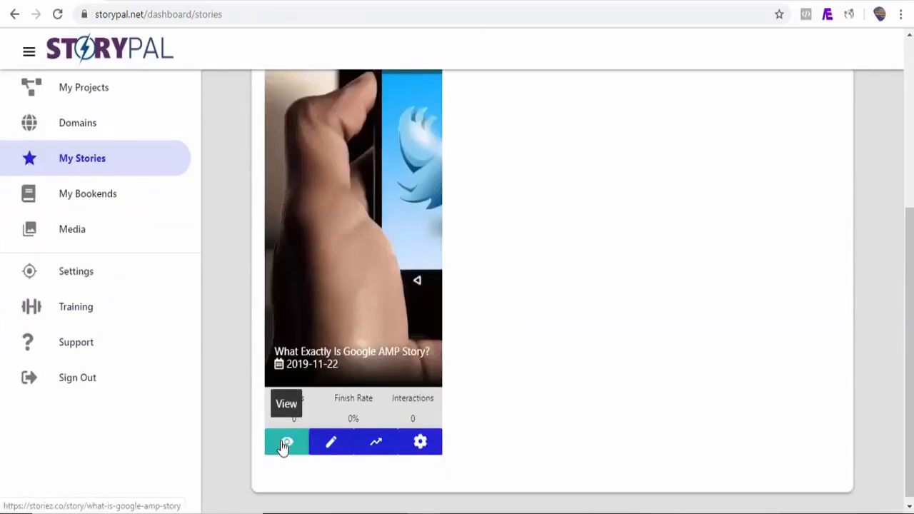
Step: View the published "What Exactly Is Google AMP Story?" story and page through all of its pages to the end
left_click(285, 443)
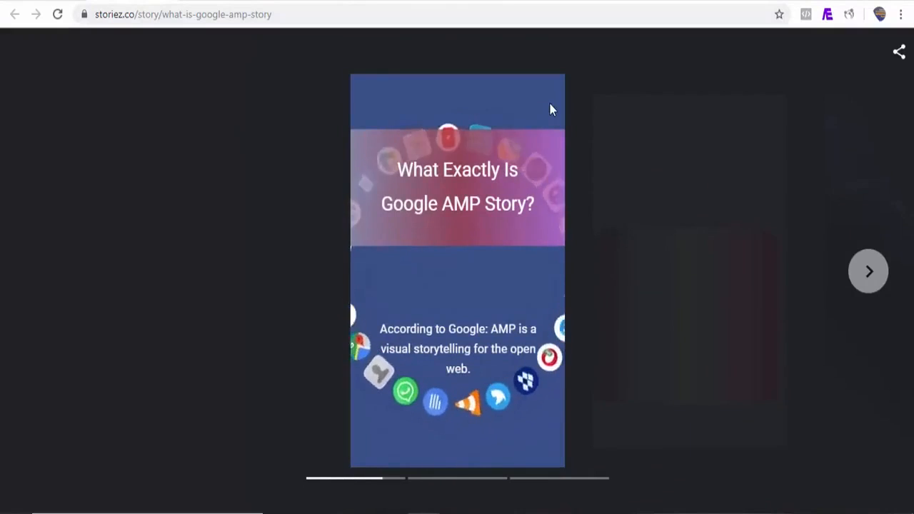
left_click(870, 271)
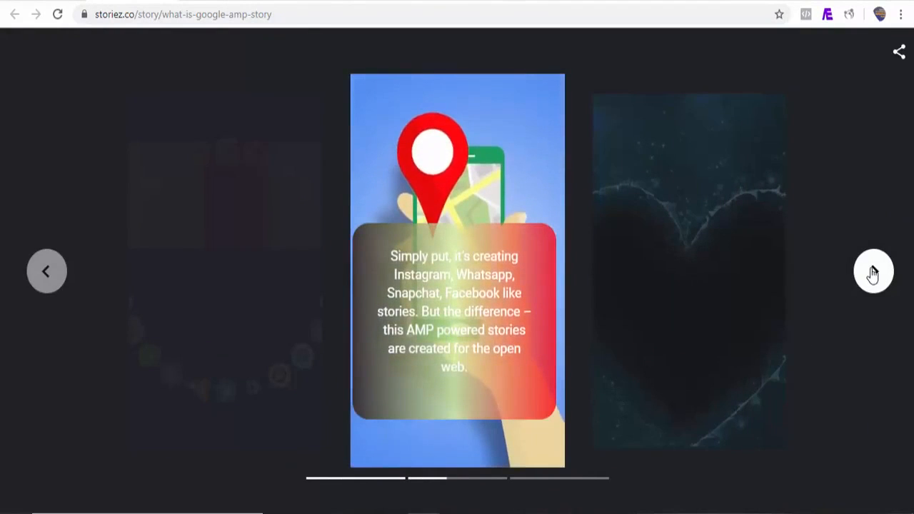
left_click(878, 275)
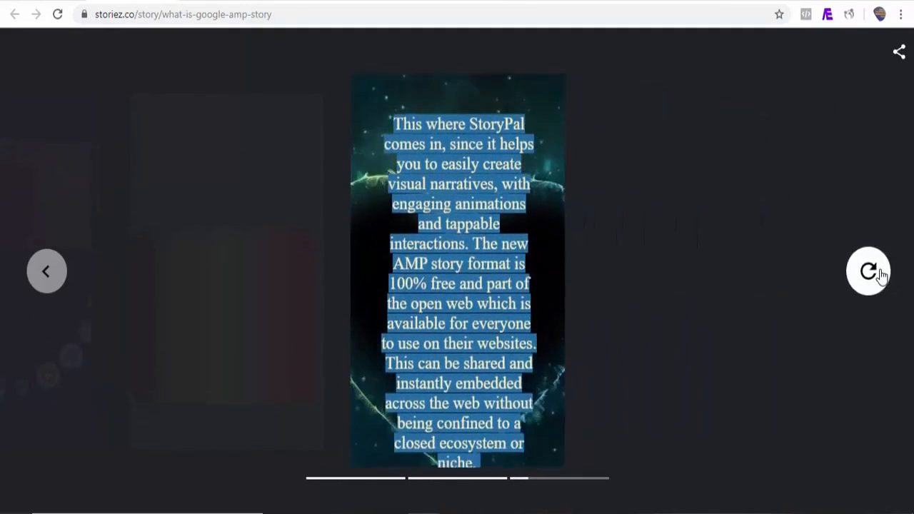
left_click(869, 272)
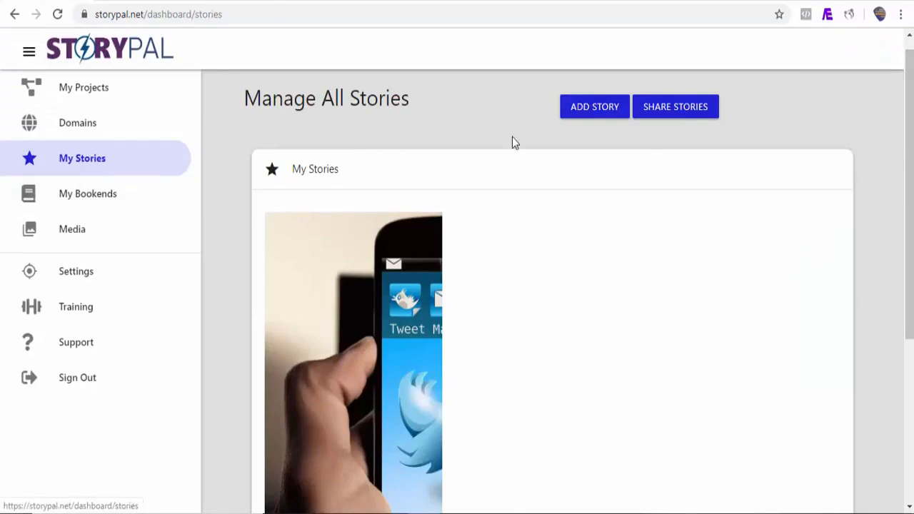
Step: Start a new story and choose Website as the source for its story pages
left_click(589, 106)
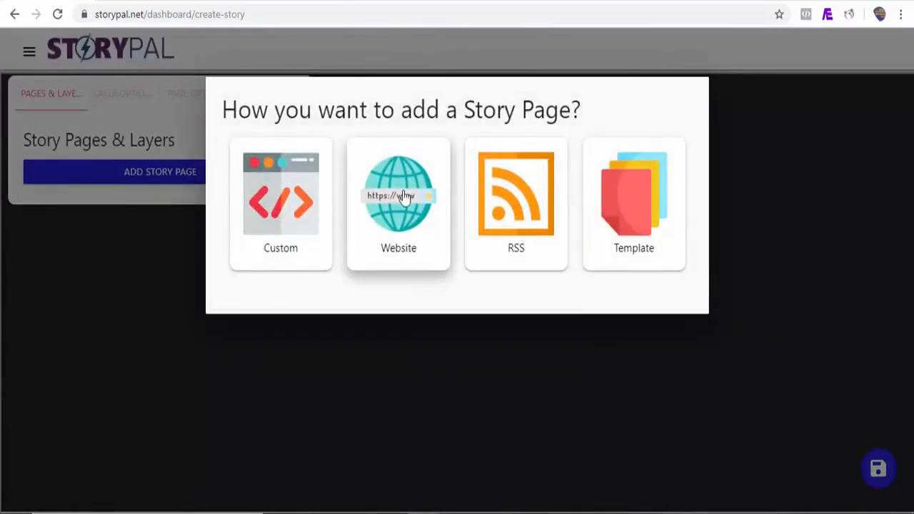
left_click(398, 218)
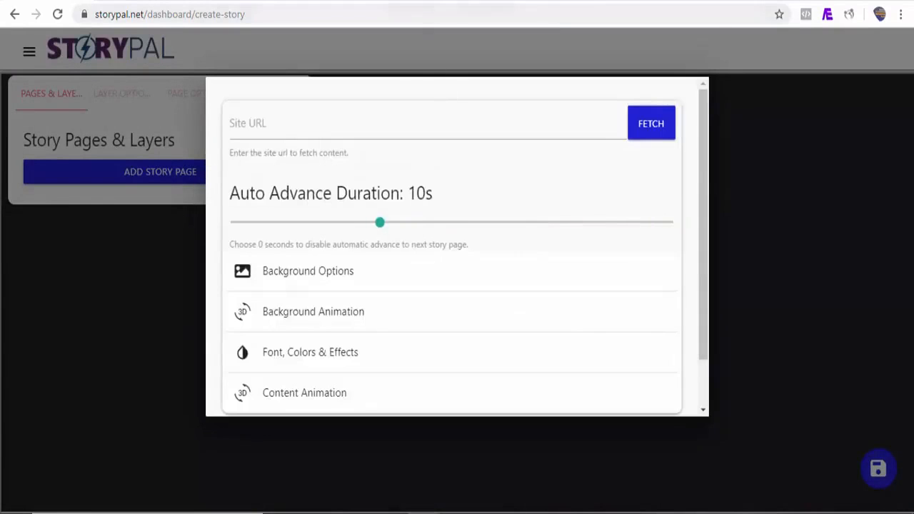
Step: Copy the address of Vanity Fair's "Inside the Fall of WeWork" article and enter it as the site URL in StoryPal
left_click(502, 0)
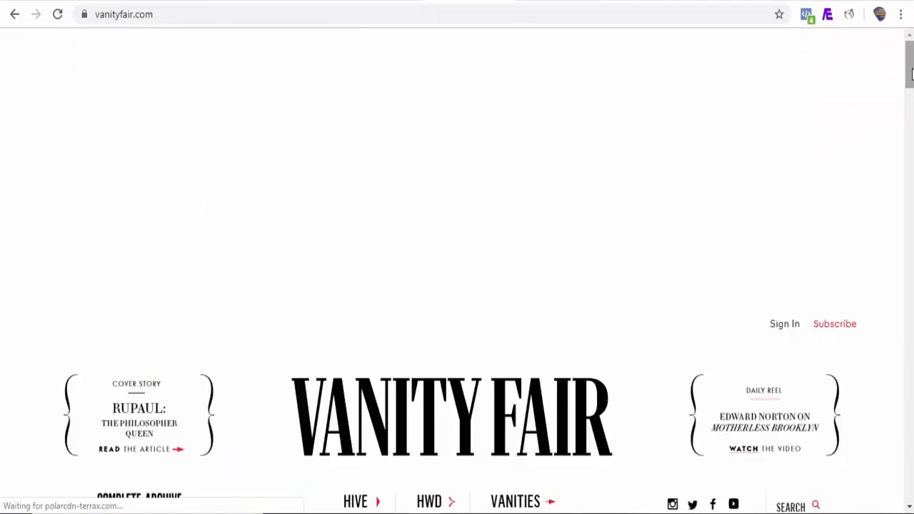
left_click(769, 207)
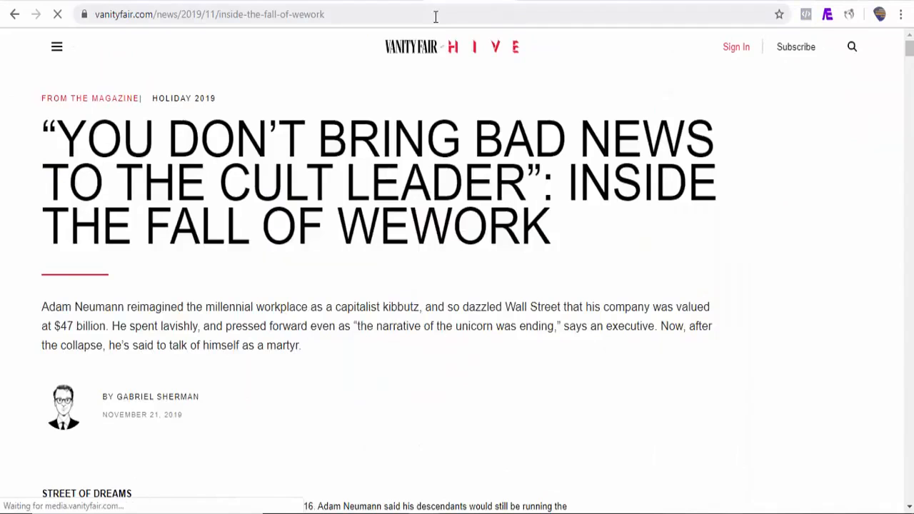
left_click(342, 18)
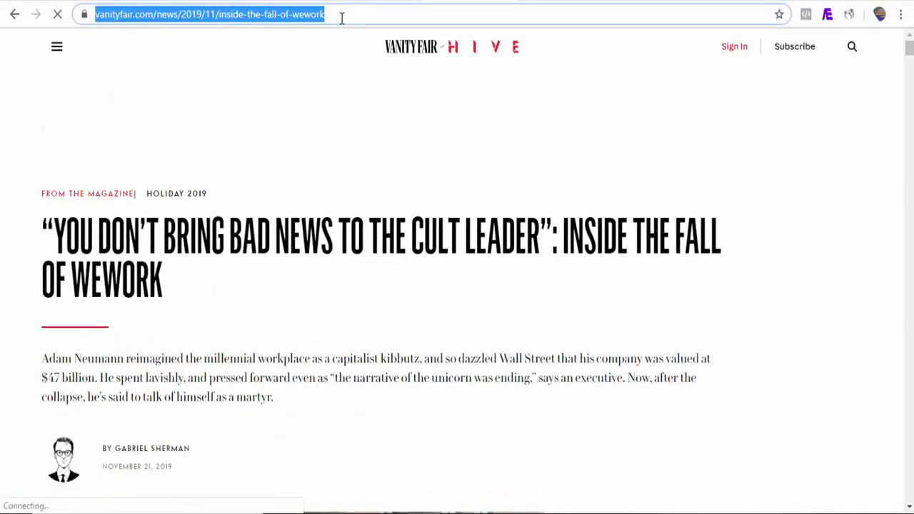
right_click(341, 18)
left_click(366, 100)
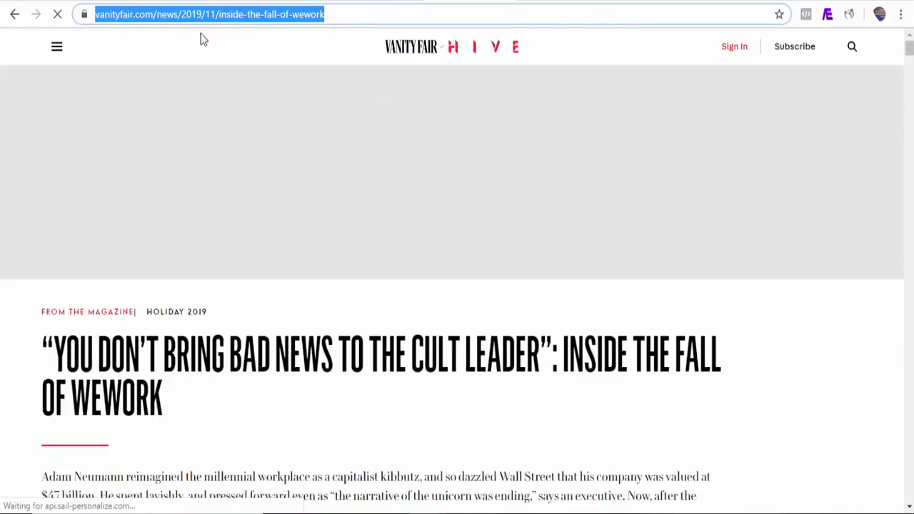
left_click(54, 2)
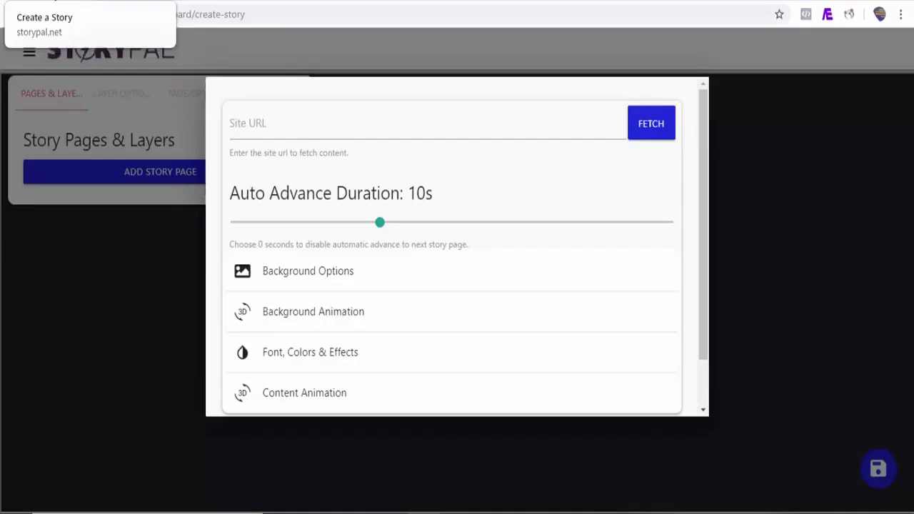
left_click(304, 126)
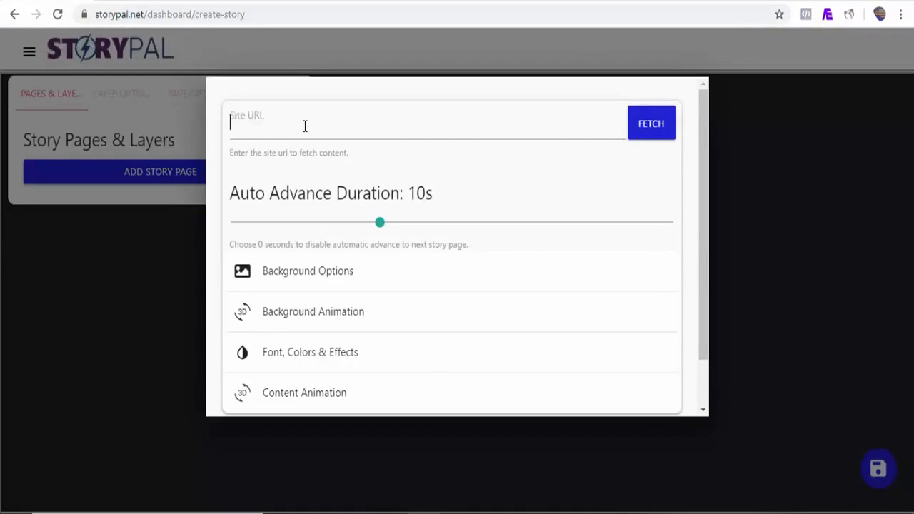
key("ctrl+v")
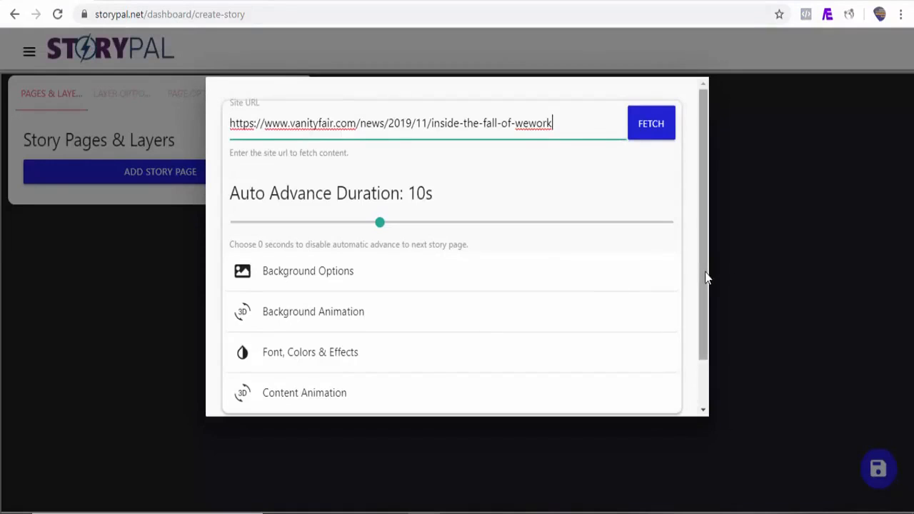
left_click_drag(707, 276, 703, 310)
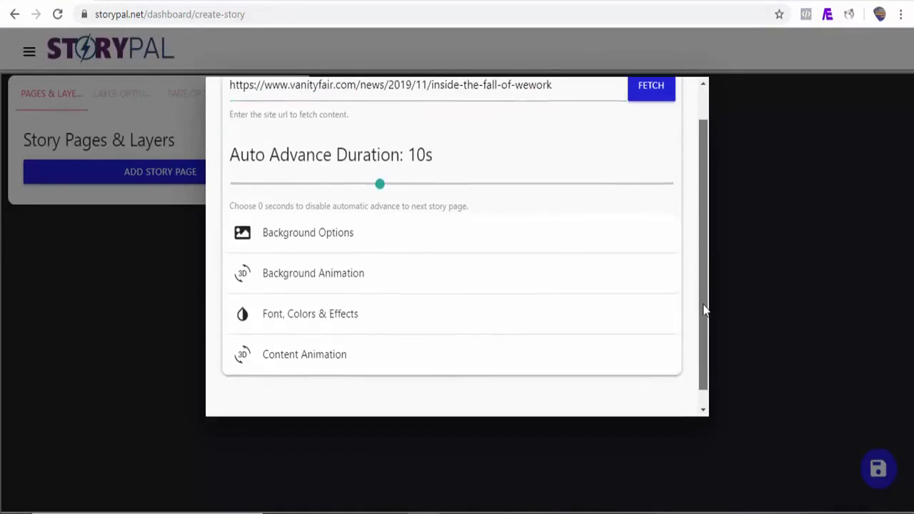
left_click(340, 231)
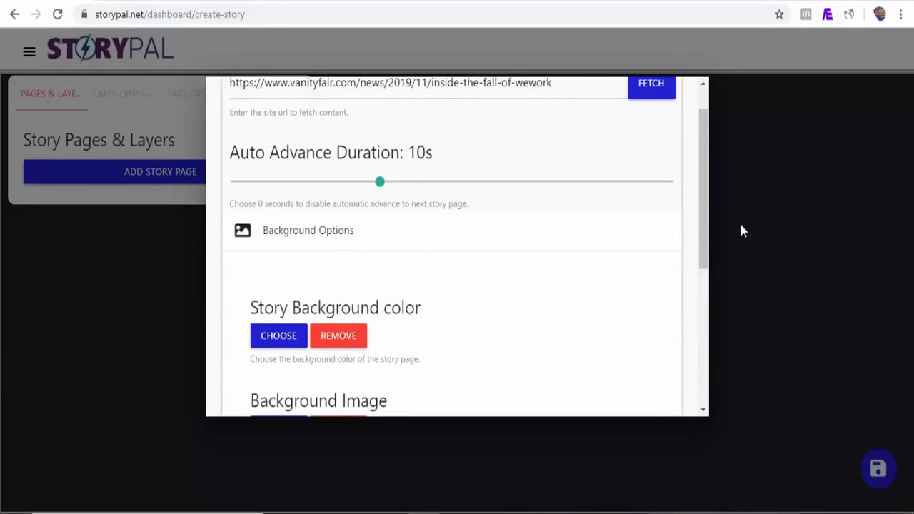
left_click(329, 234)
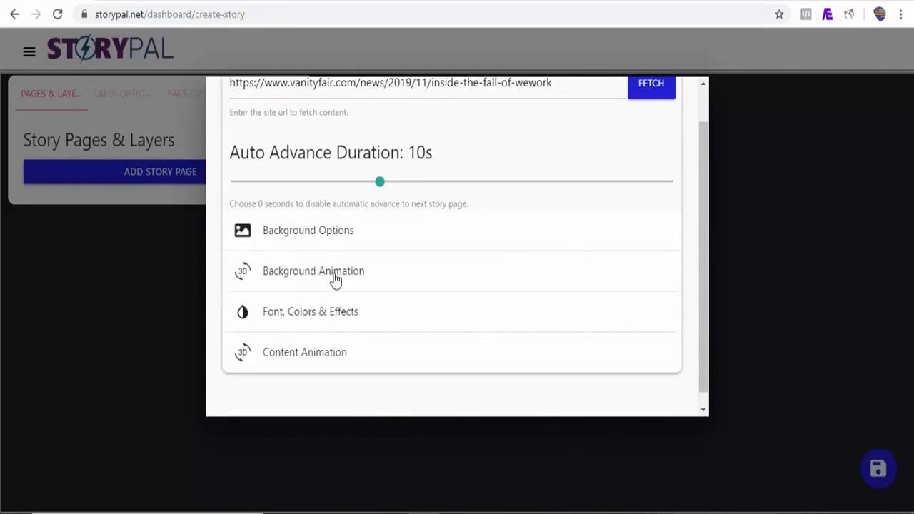
Step: Set the background animation for the fetched story pages to Drop
left_click(318, 271)
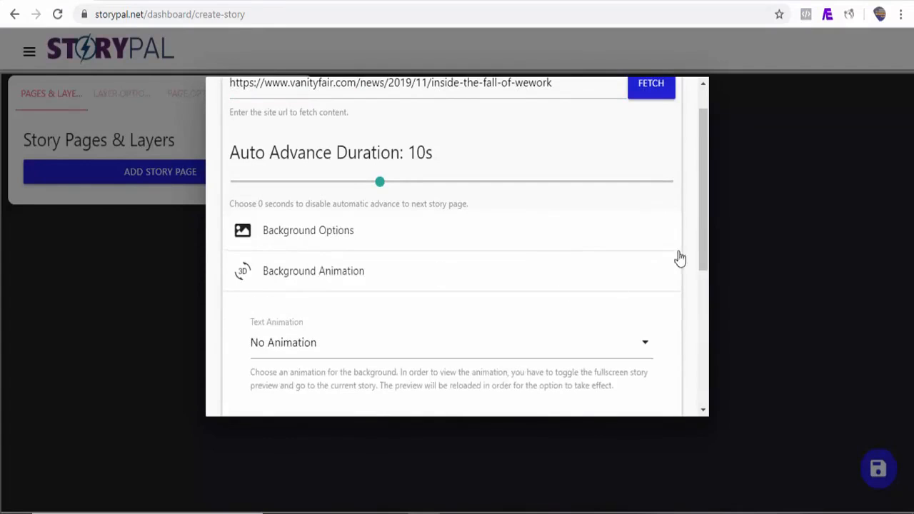
left_click_drag(707, 235, 706, 272)
left_click(576, 273)
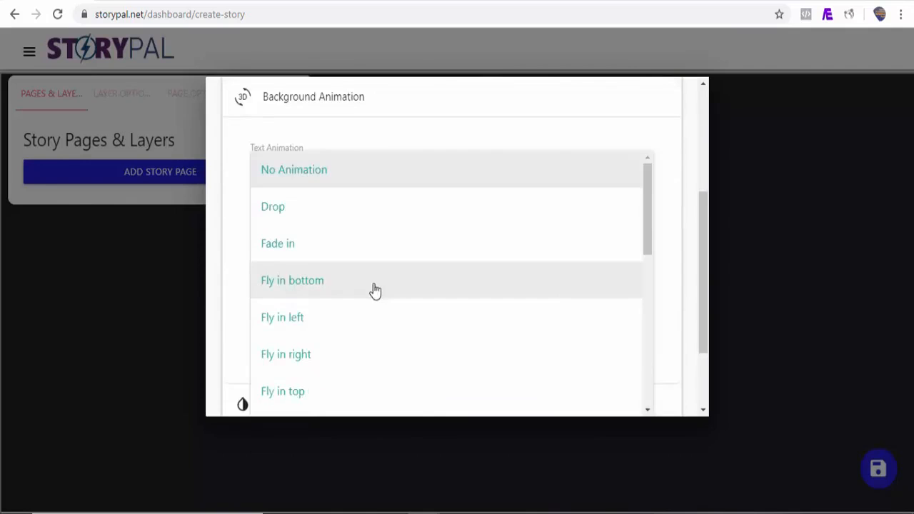
left_click(298, 224)
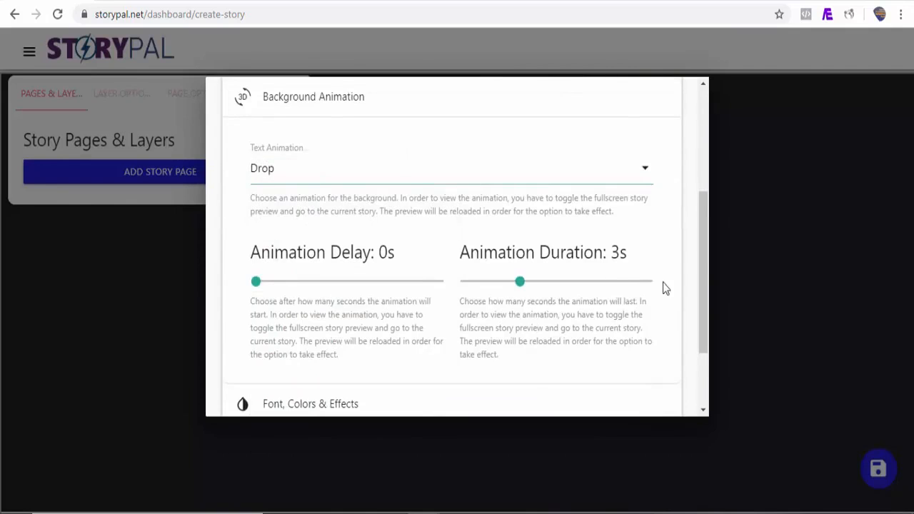
Step: Set the content animation of the fetched text to Fly in right with an animation delay of 1.1 s
left_click_drag(704, 248, 706, 312)
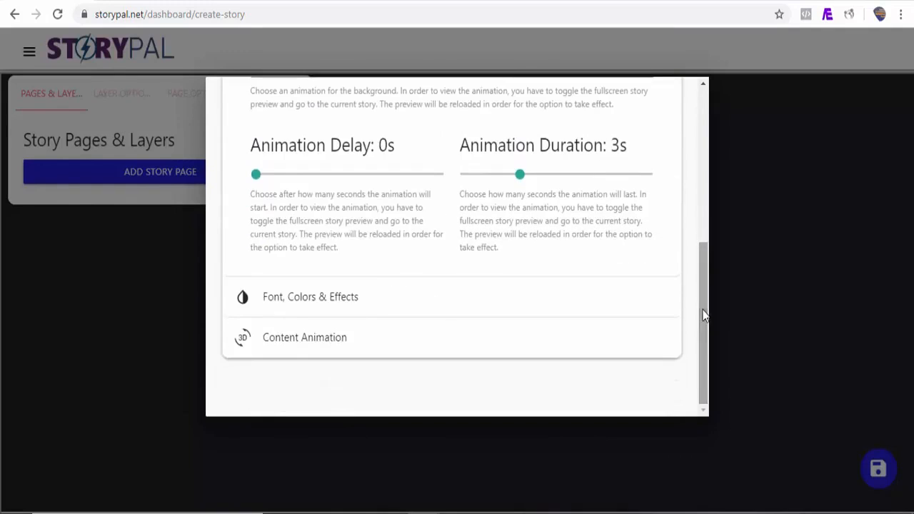
left_click(346, 305)
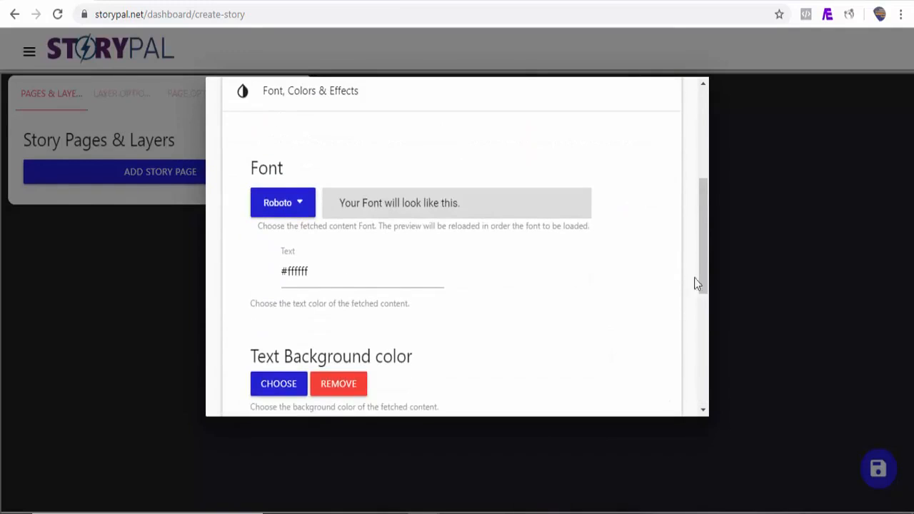
left_click_drag(703, 280, 700, 384)
left_click(313, 353)
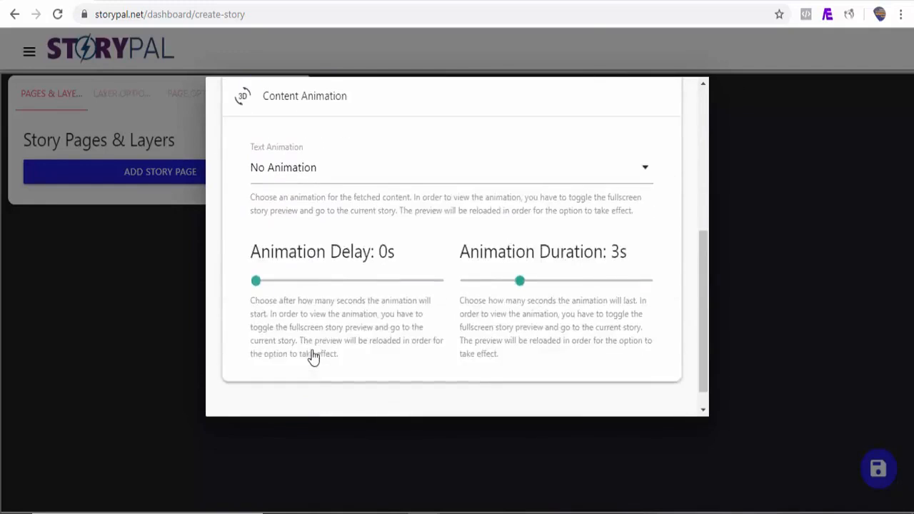
left_click_drag(255, 284, 277, 284)
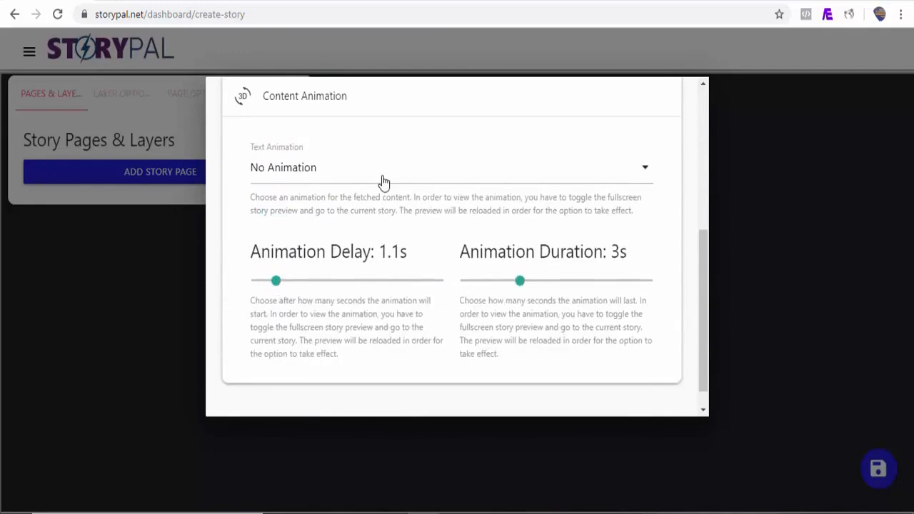
scroll(383, 182, "down", 1)
left_click(361, 156)
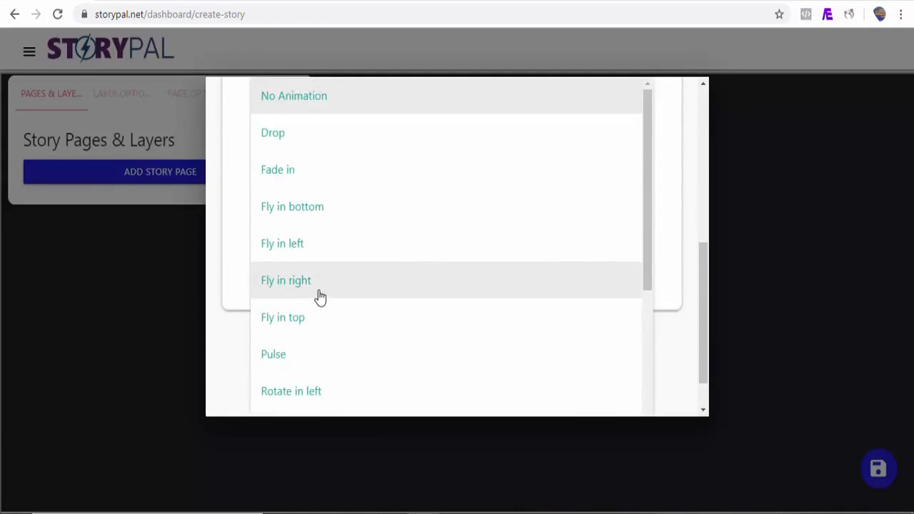
left_click(319, 297)
Step: Fetch the article's content and decline automatic story creation so that content can be added manually
left_click_drag(699, 339, 696, 136)
left_click(657, 127)
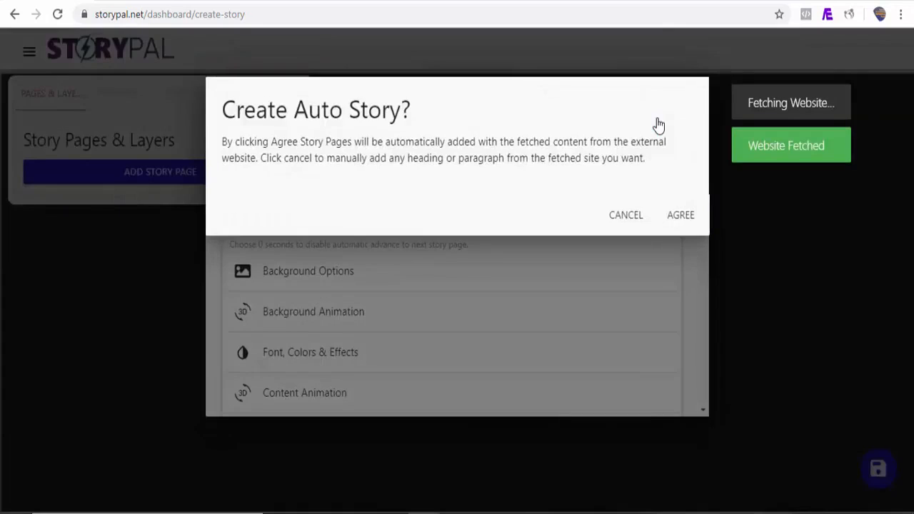
left_click(624, 221)
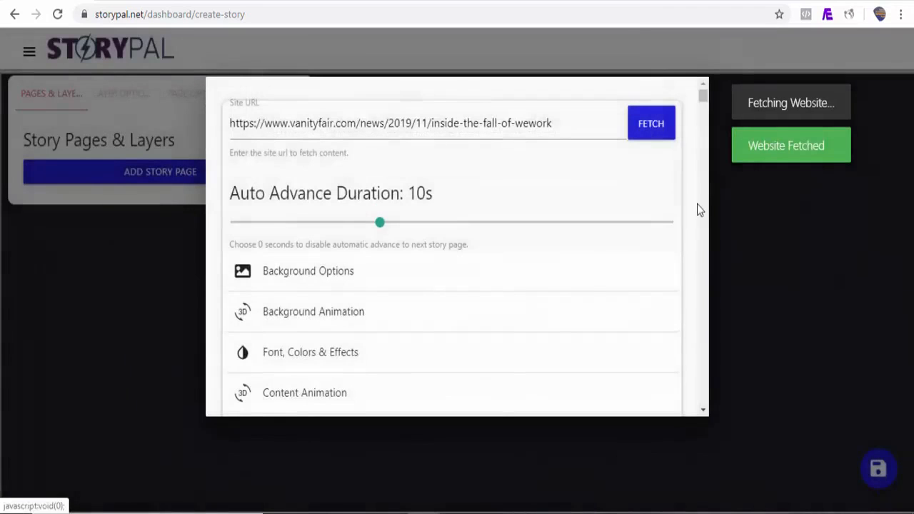
Step: Add the fetched article's heading and its first two paragraphs as three separate story pages
left_click_drag(703, 98, 703, 116)
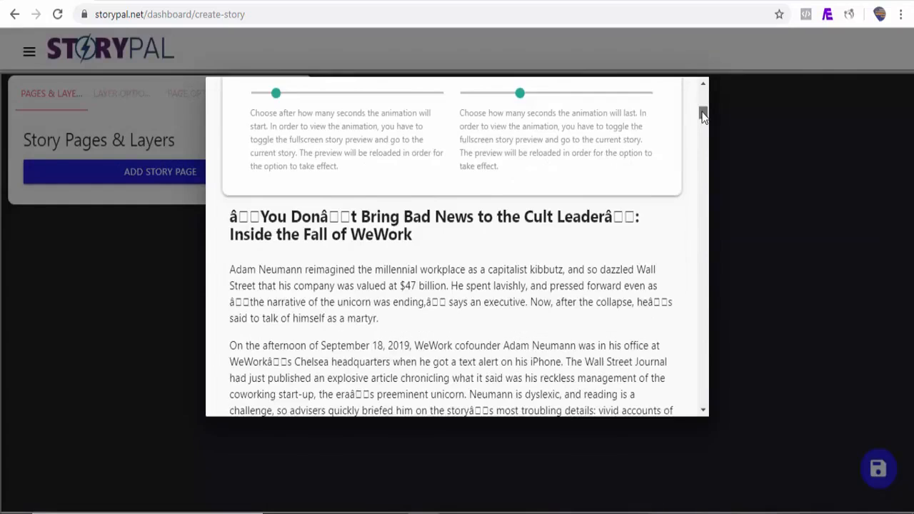
scroll(702, 116, "down", 1)
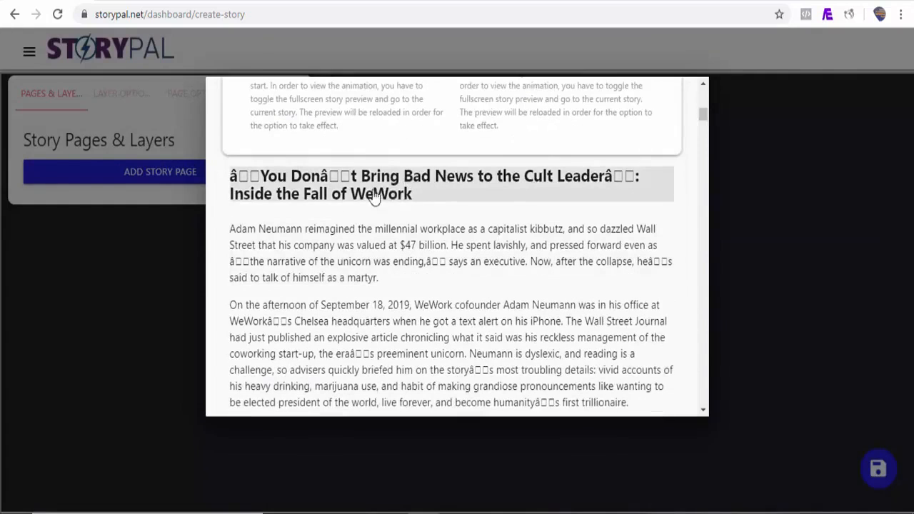
left_click(399, 191)
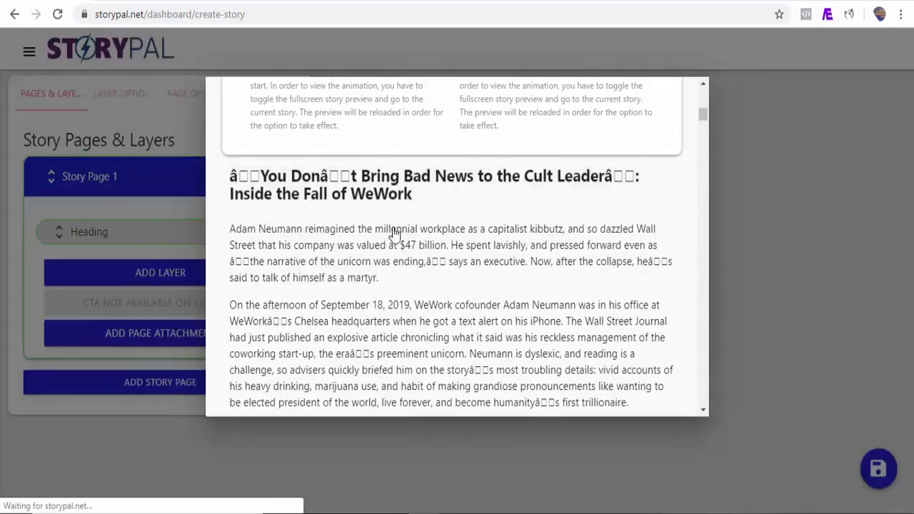
left_click(394, 243)
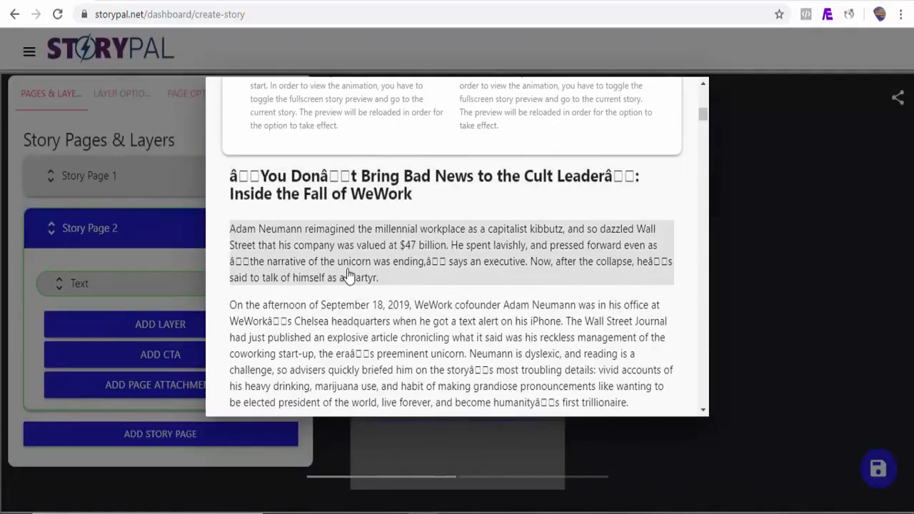
left_click(352, 325)
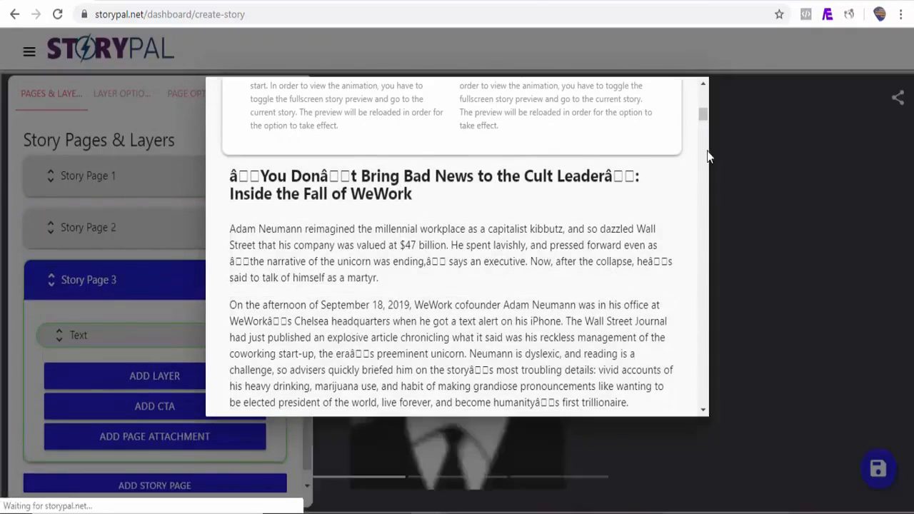
Step: Add the paragraph beginning "For an embattled CEO running a company" as another story page and close the website content dialog
scroll(704, 114, "up", 4)
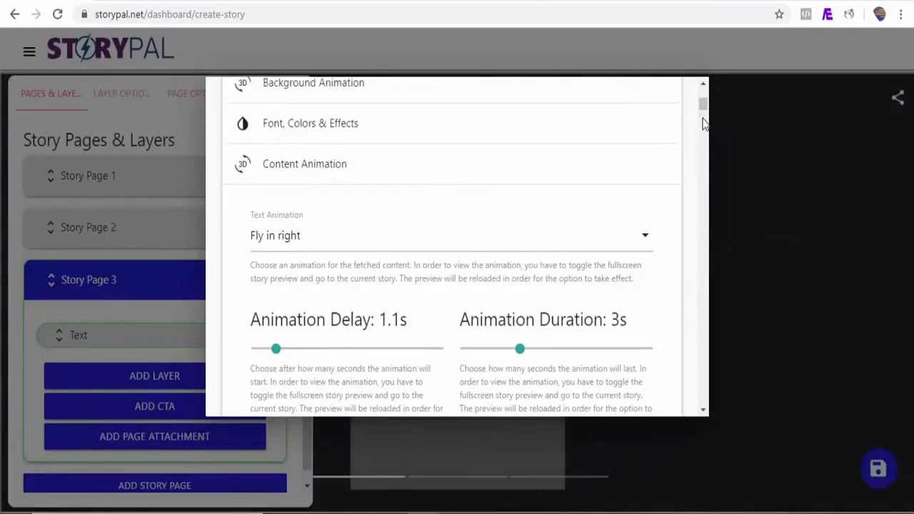
left_click_drag(703, 112, 703, 134)
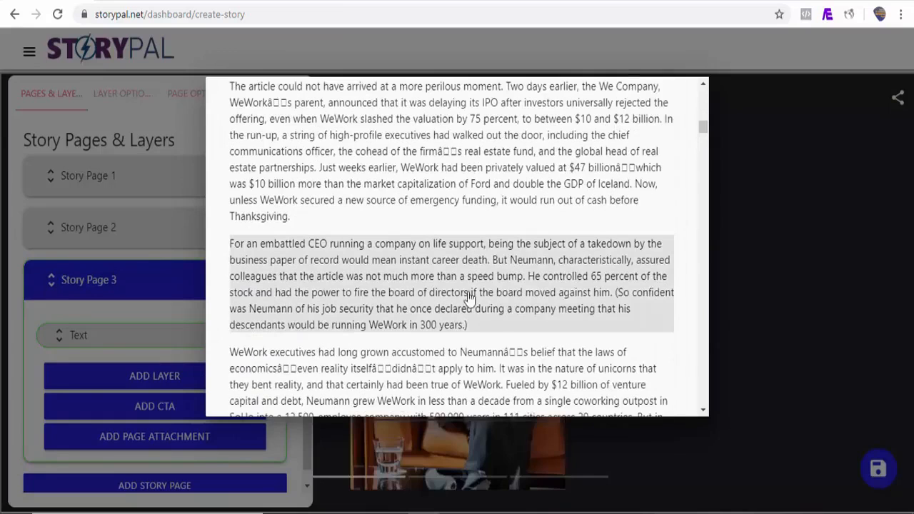
left_click(429, 299)
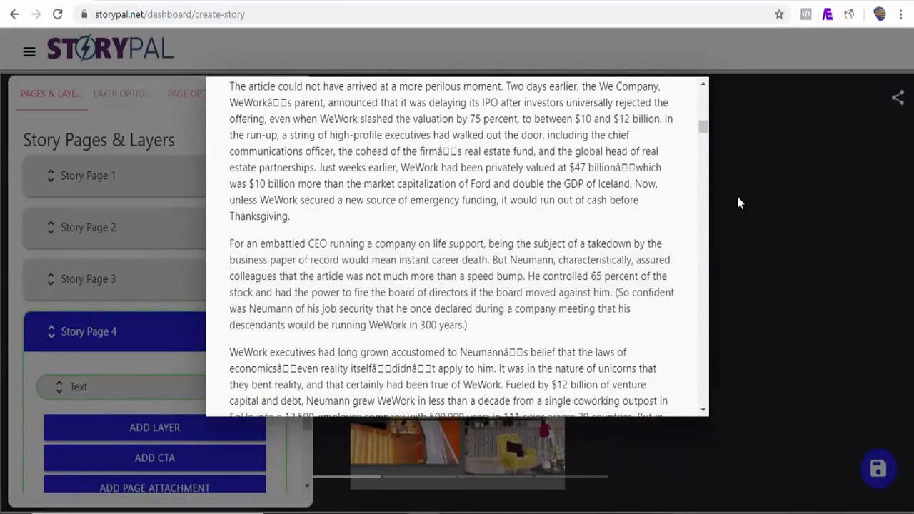
left_click(736, 193)
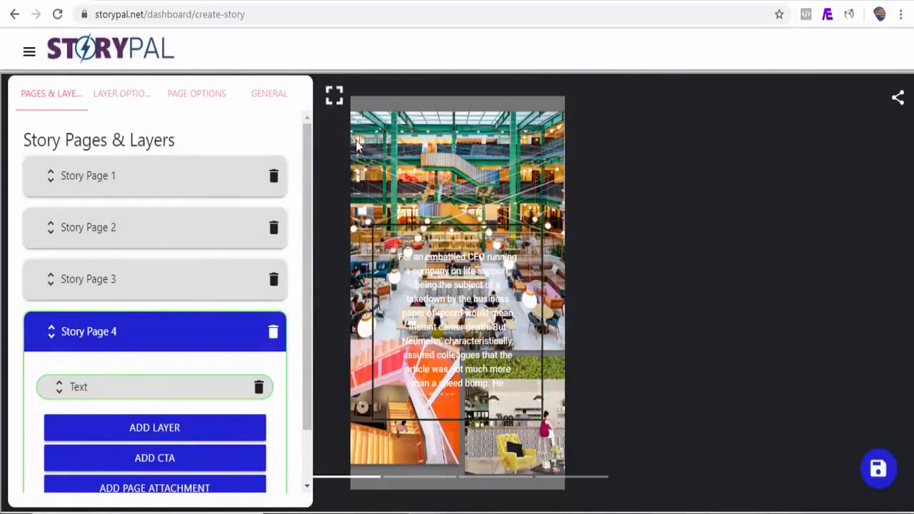
Step: Preview all four story pages in full-screen mode and return to the editor
left_click(334, 99)
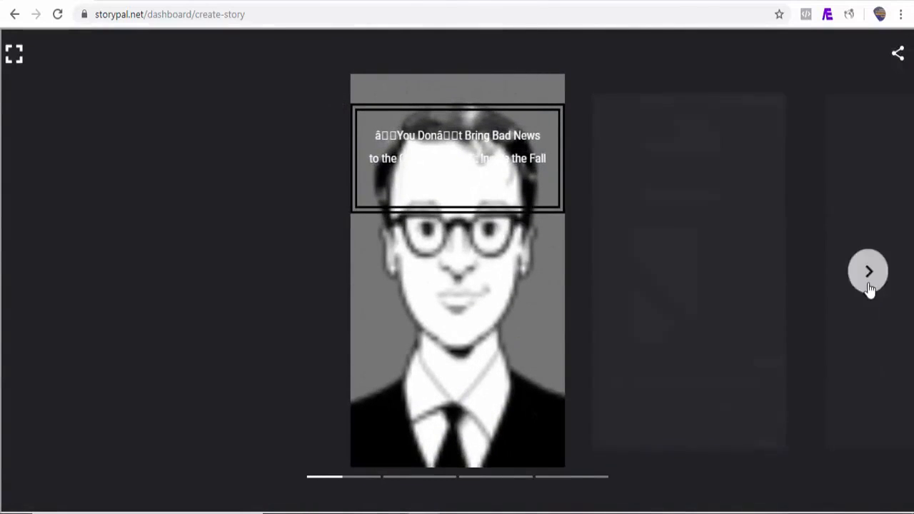
left_click(870, 285)
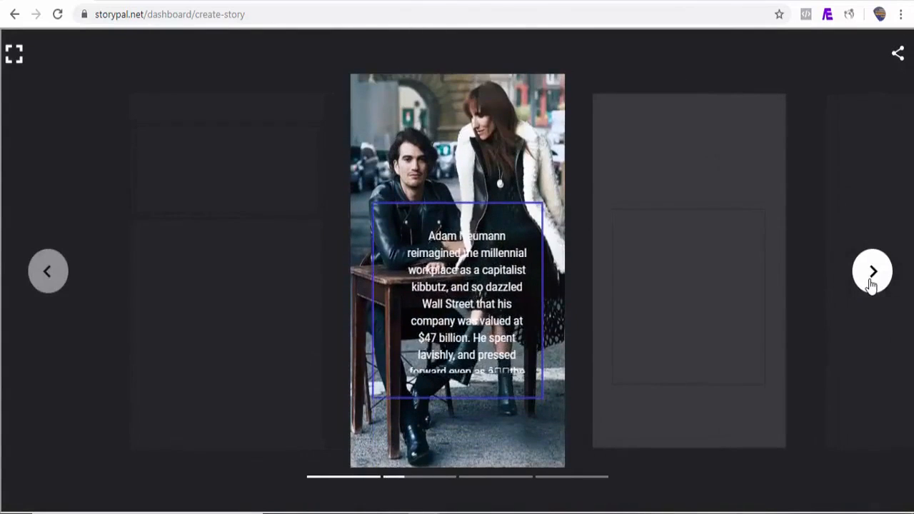
left_click(870, 285)
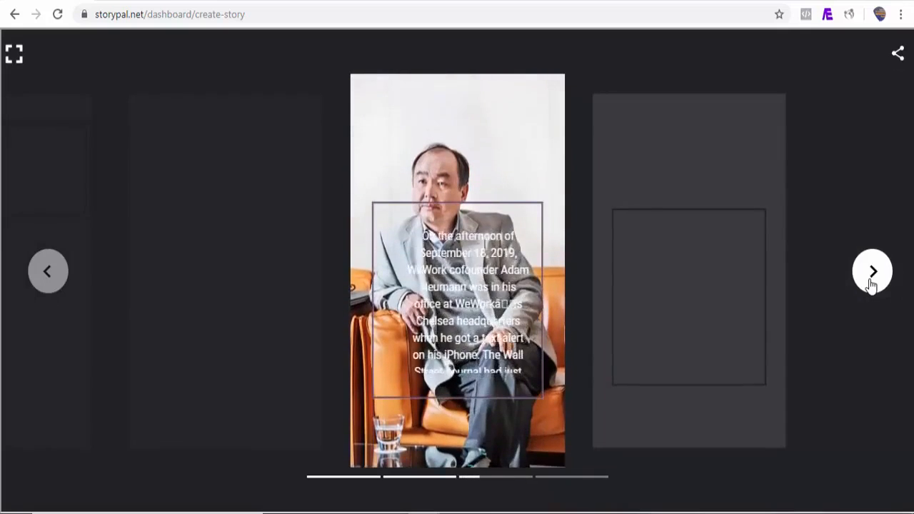
left_click(870, 285)
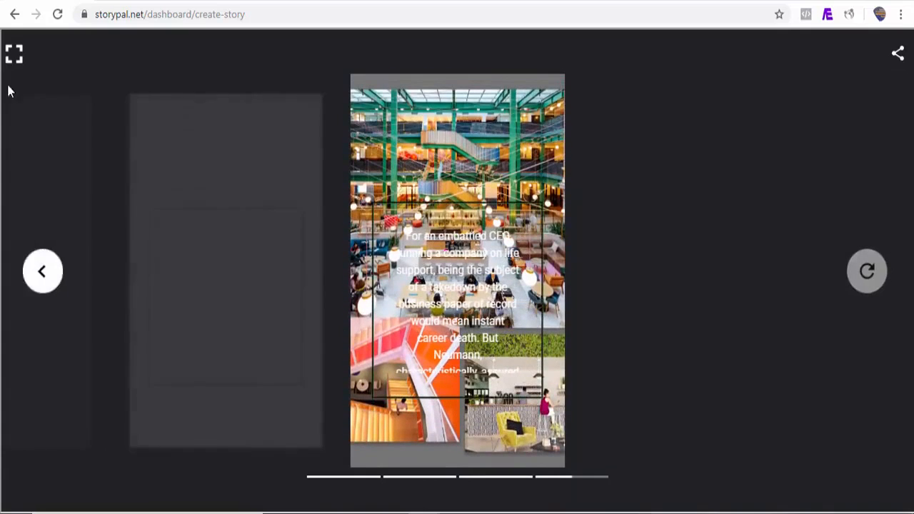
left_click(13, 60)
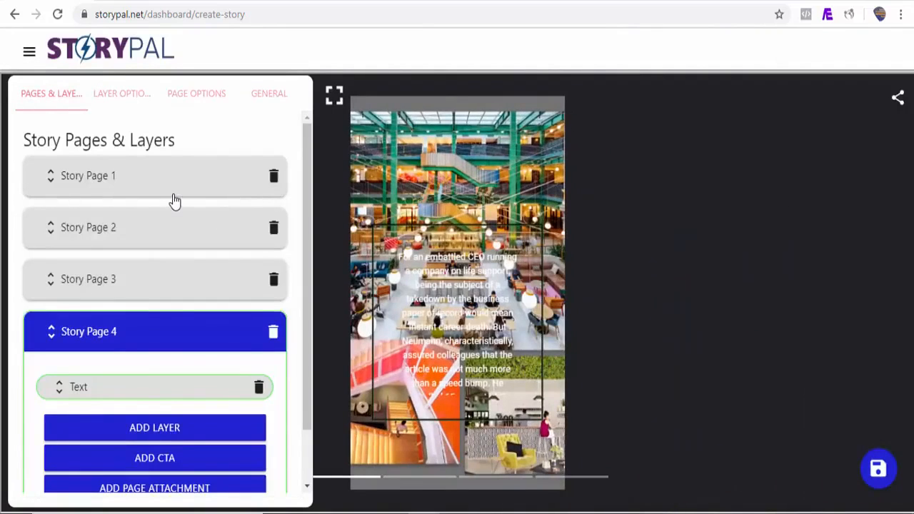
Step: Select Story Page 1, preview the restyled four-page story in full screen from its heading page to its last page, and return to the editor
left_click(173, 196)
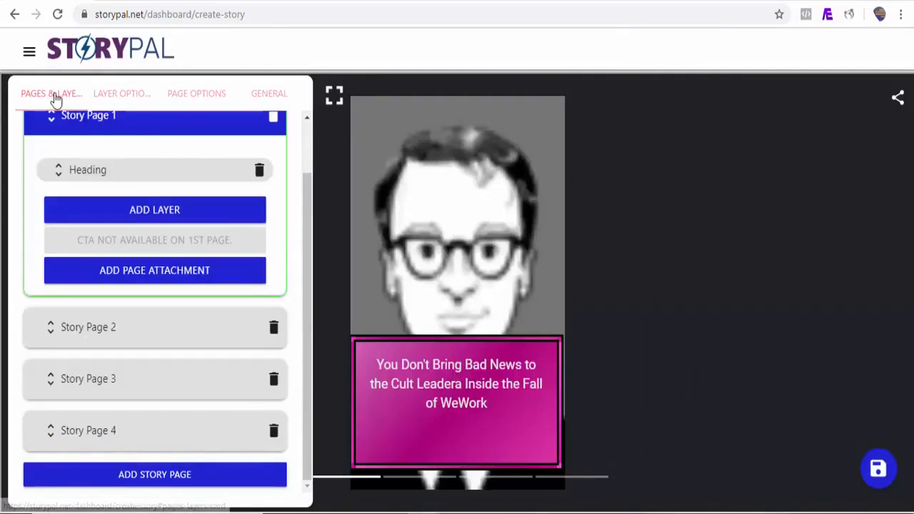
left_click(334, 98)
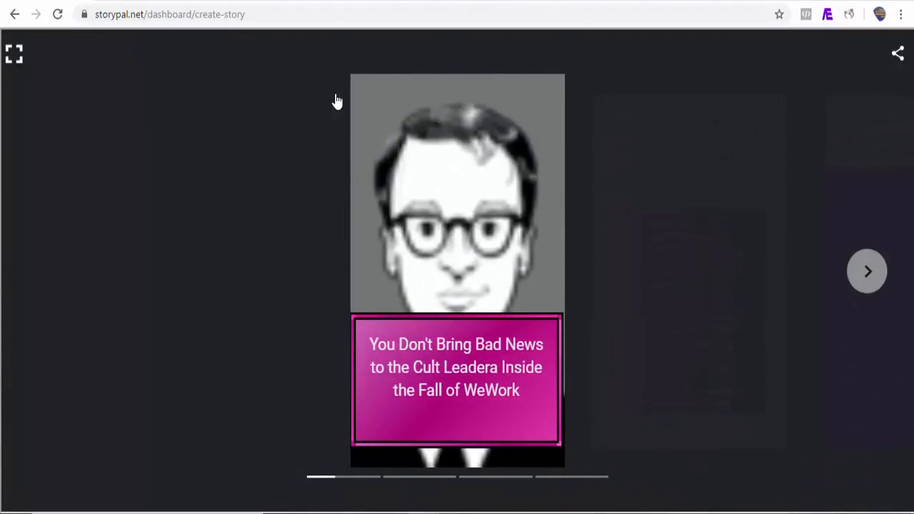
left_click(883, 282)
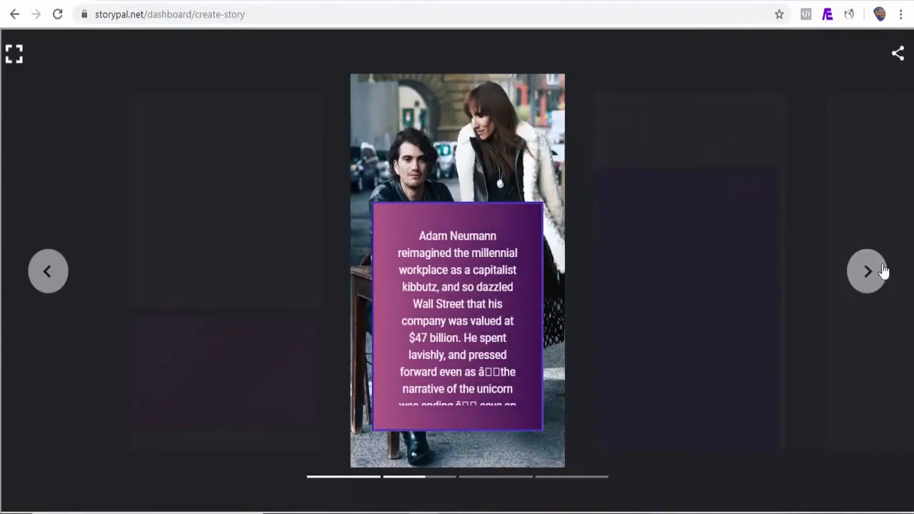
left_click(874, 276)
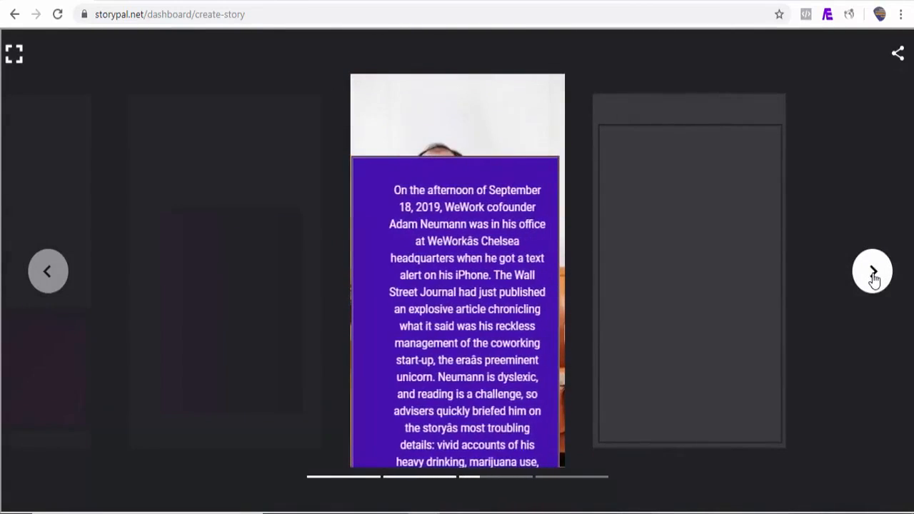
left_click(873, 275)
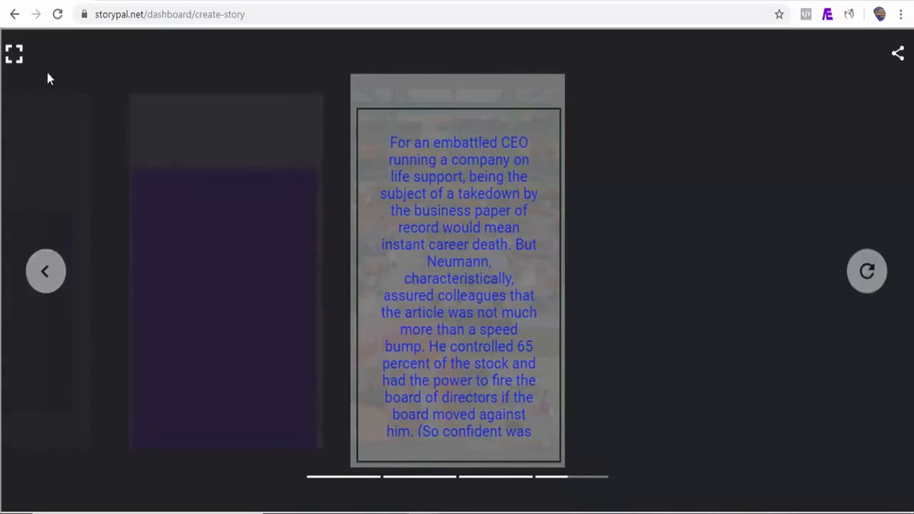
left_click(14, 55)
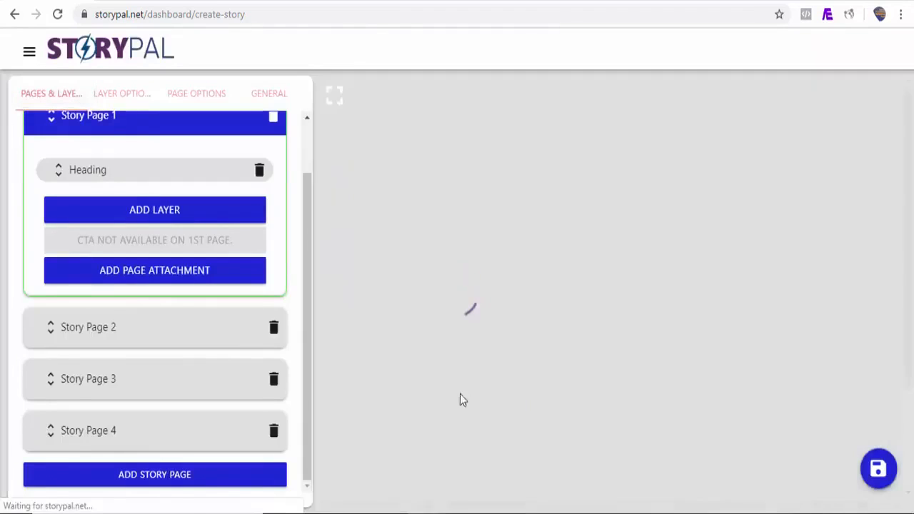
Step: Open the General Information settings of the story
left_click(271, 96)
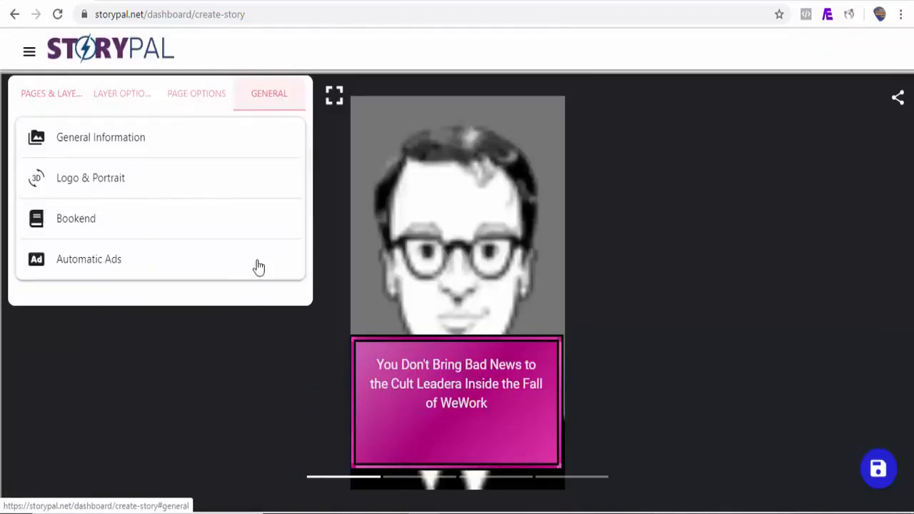
left_click(123, 148)
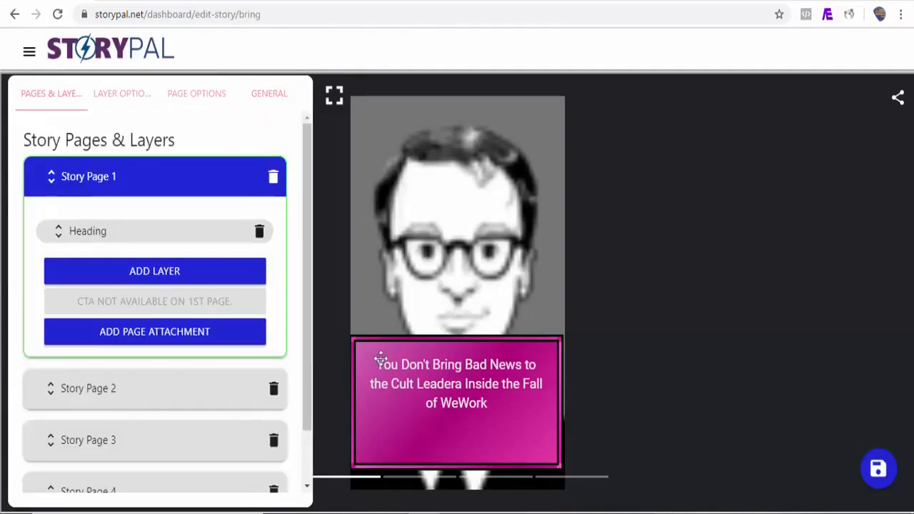
Step: Go to the list of all stories and start a new story with RSS as the source of its pages
left_click(29, 52)
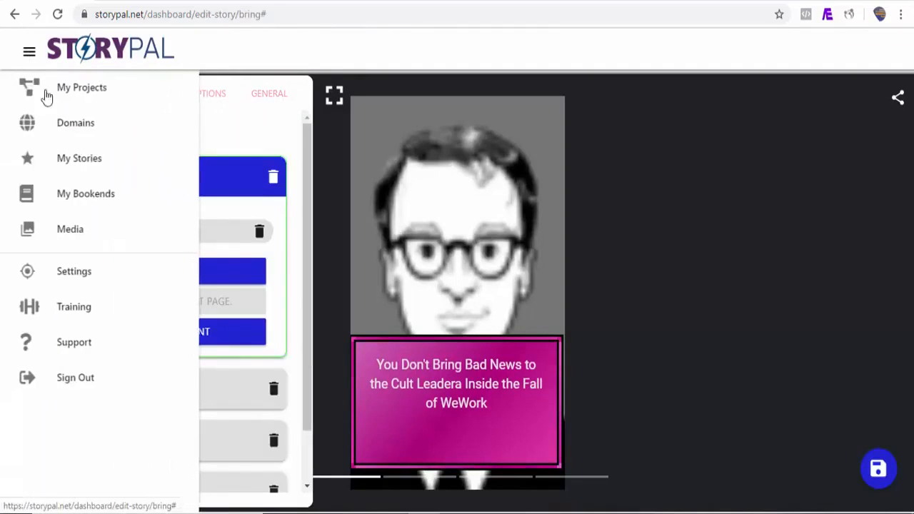
left_click(89, 167)
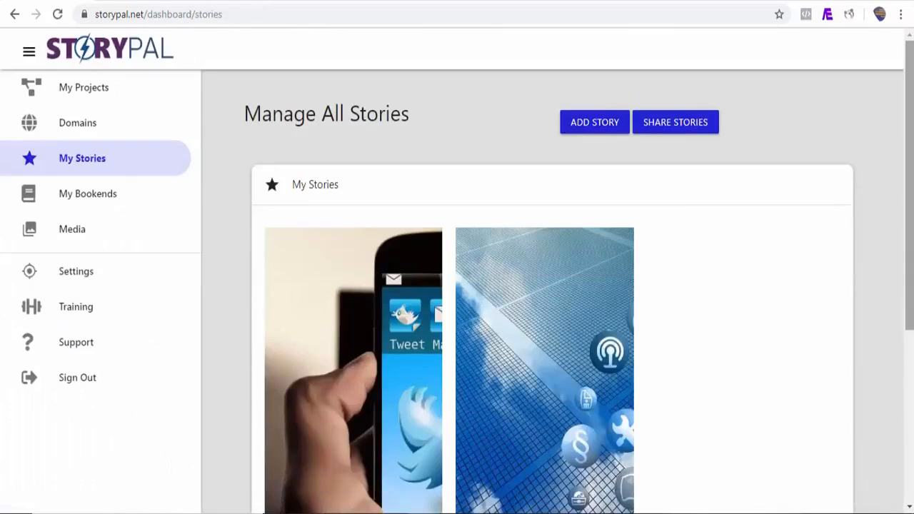
mouse_move(909, 197)
left_mouse_down()
mouse_move(909, 328)
mouse_move(908, 197)
left_mouse_up()
left_click(607, 131)
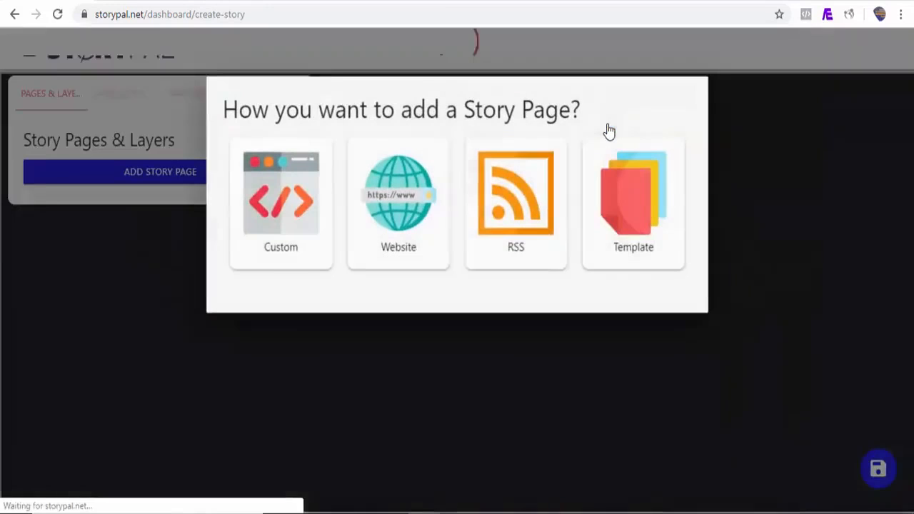
left_click(529, 206)
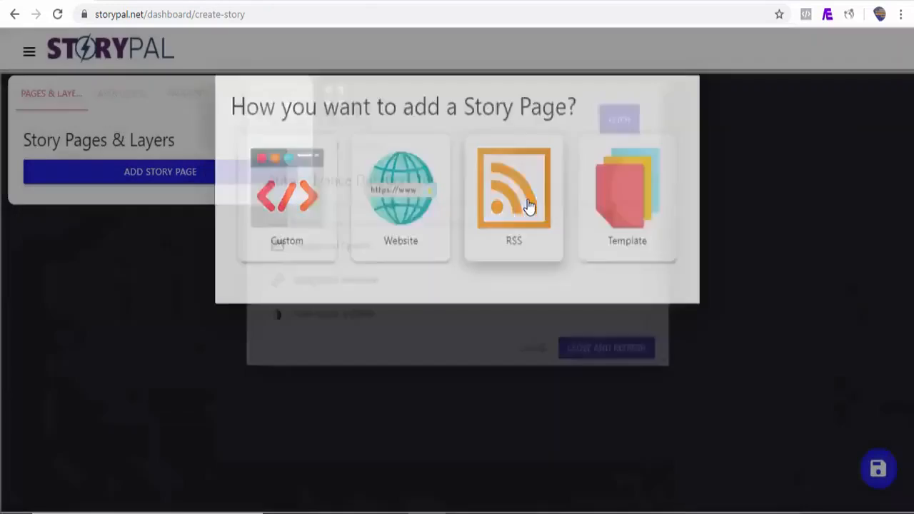
Step: Open mashable.com in a separate browser tab and view the source code of its home page
left_click(539, 2)
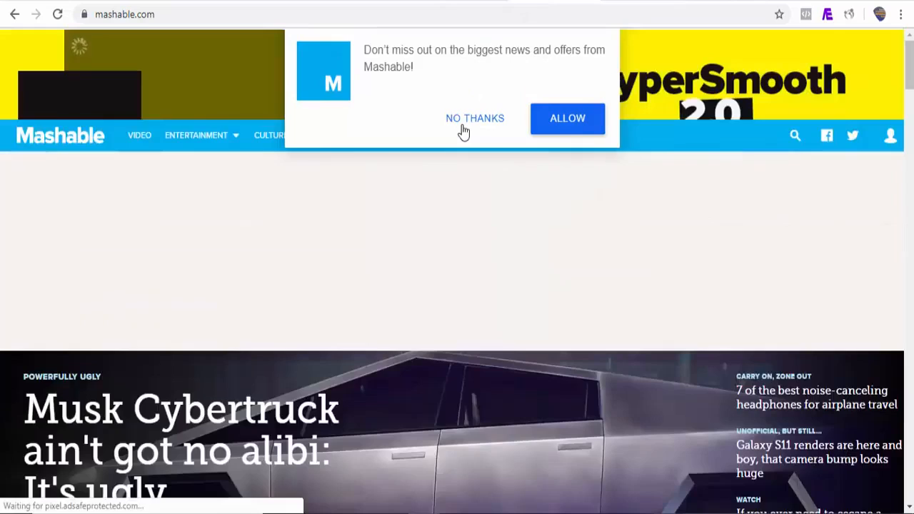
scroll(898, 76, "down", 12)
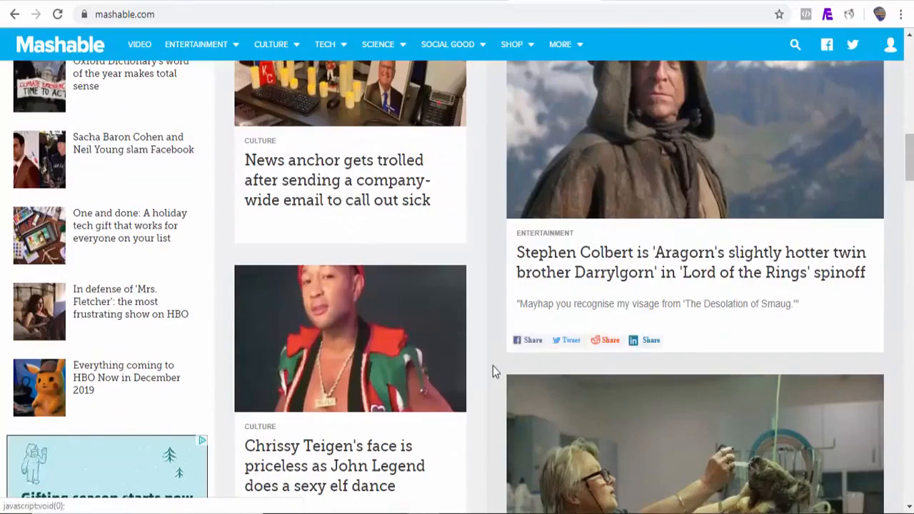
right_click(493, 366)
left_click(535, 337)
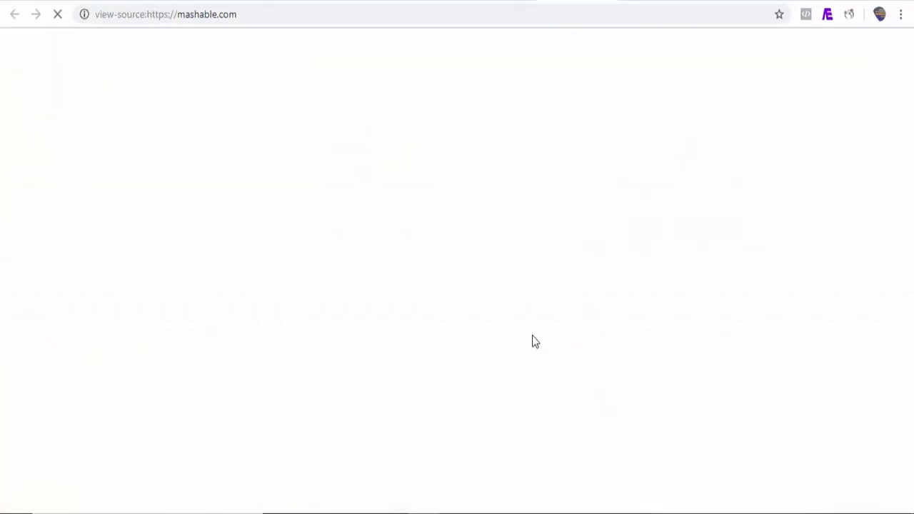
Step: Search the page source for "rss" and copy the feed address from the RSS Feed link
key("ctrl+f")
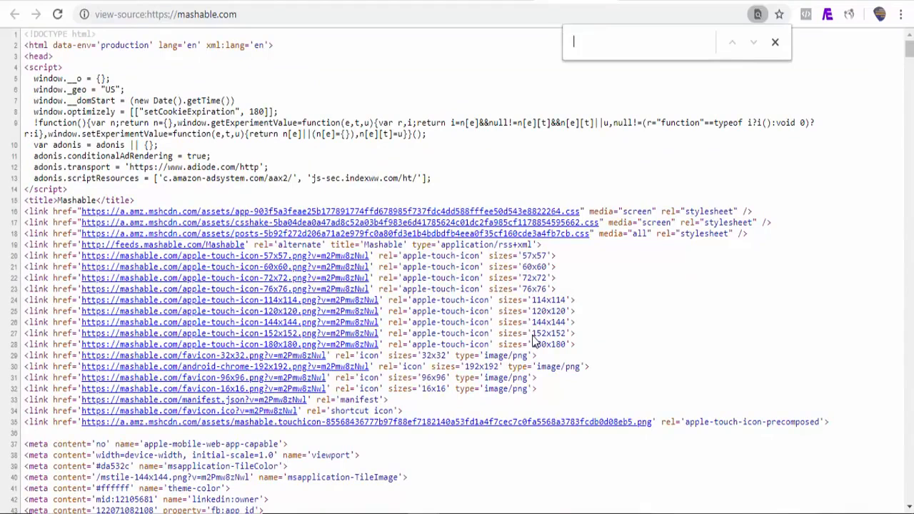
type("rss")
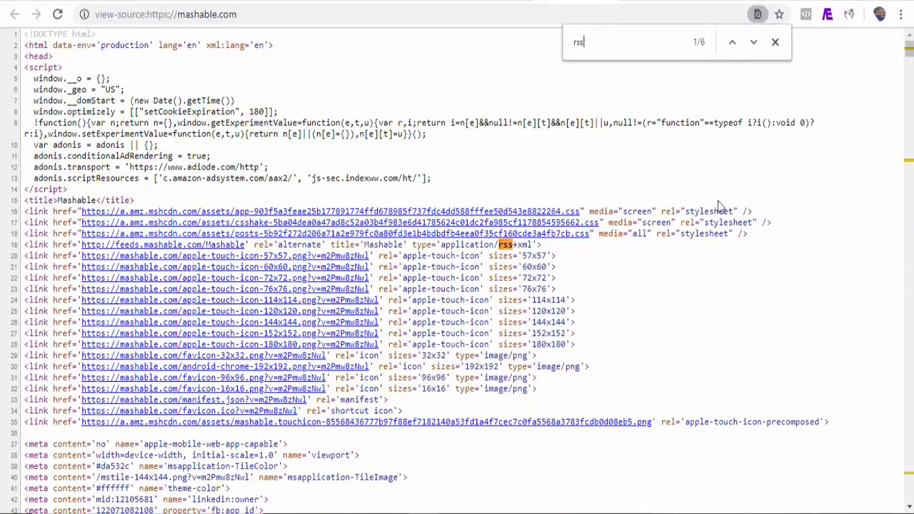
left_click(753, 43)
left_click_drag(361, 276, 214, 270)
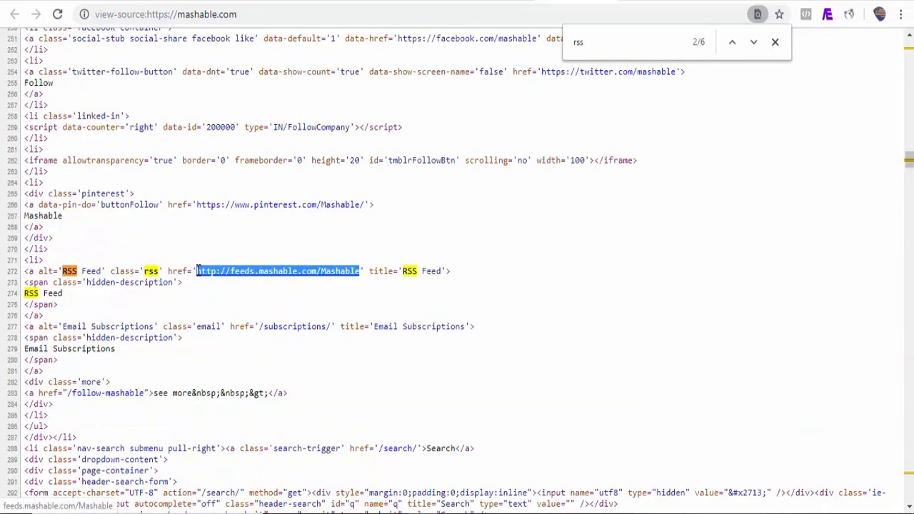
left_click(44, 0)
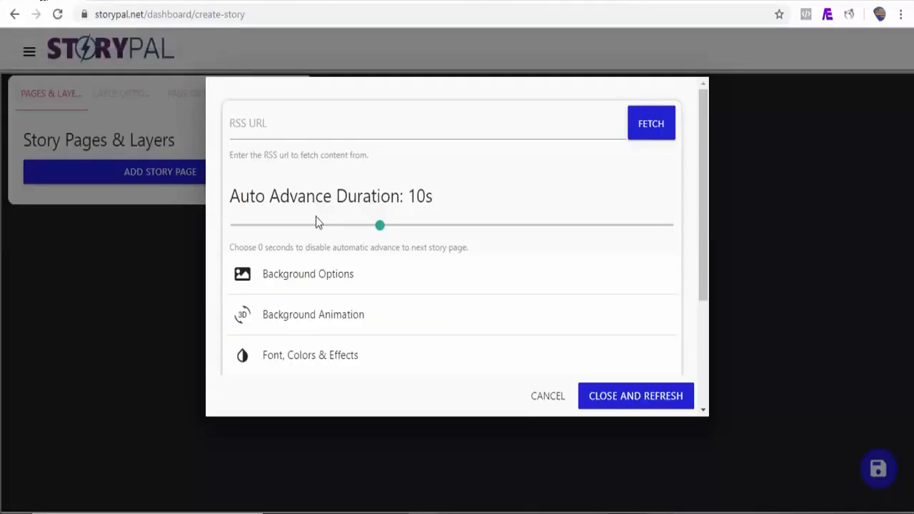
left_click(311, 128)
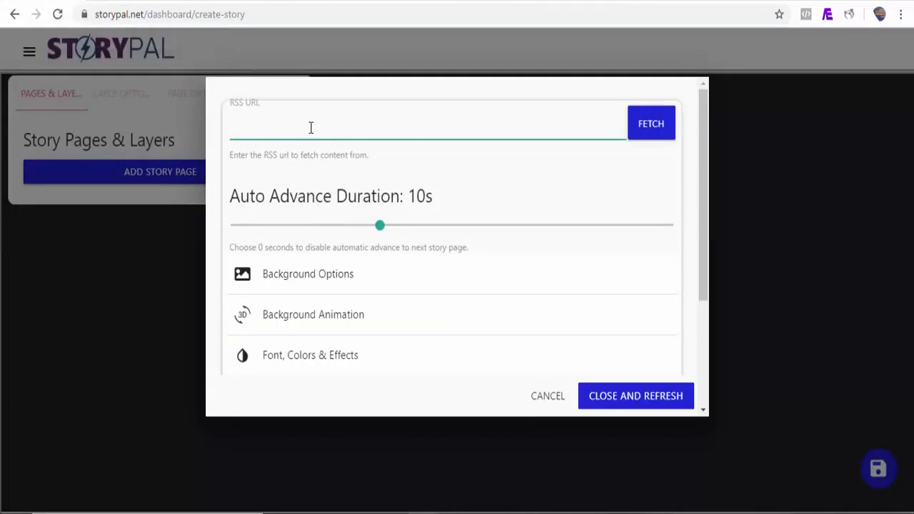
type("http://feeds.mashable.com/Mashable")
Step: Set the text animation of the fetched RSS content to Drop
left_click_drag(705, 230, 704, 263)
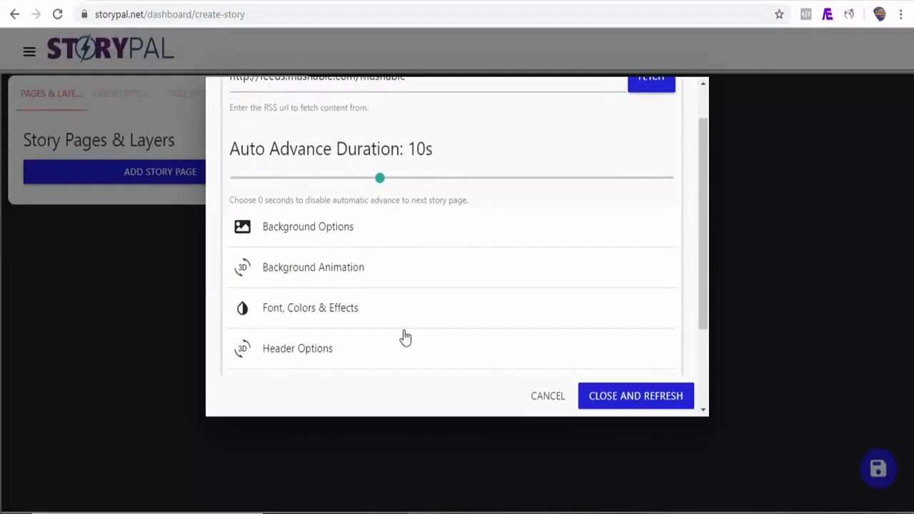
left_click(326, 314)
left_click_drag(702, 219, 702, 293)
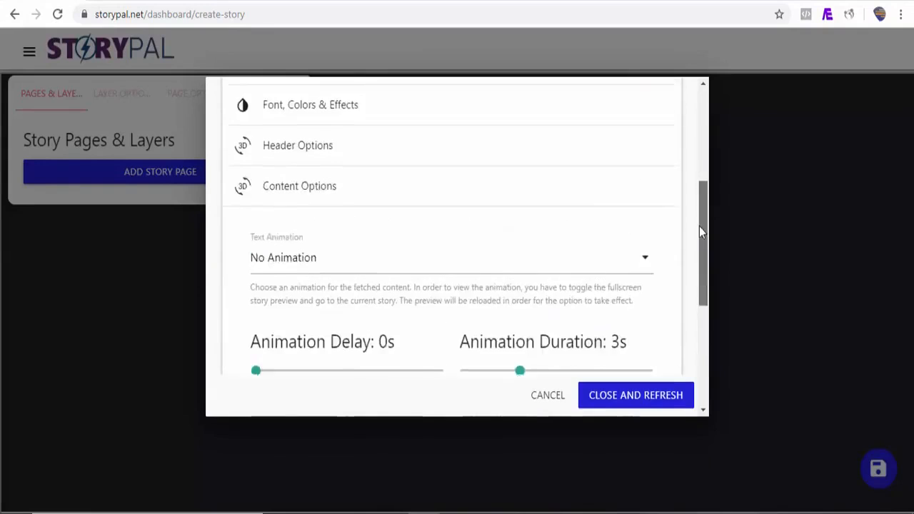
mouse_move(699, 226)
left_mouse_down()
mouse_move(696, 213)
mouse_move(696, 238)
left_mouse_up()
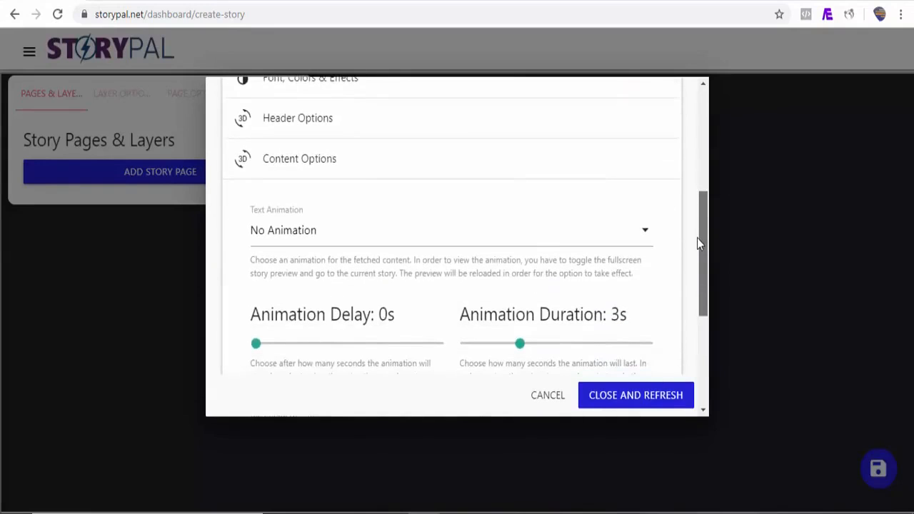
left_click(529, 238)
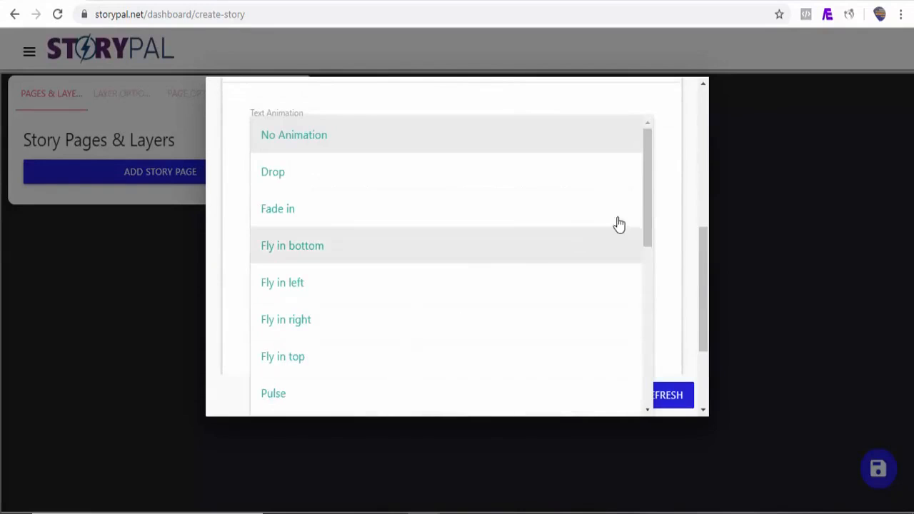
left_click(404, 187)
Step: Set the button text for the fetched RSS content to "Learn More"
scroll(703, 299, "down", 1)
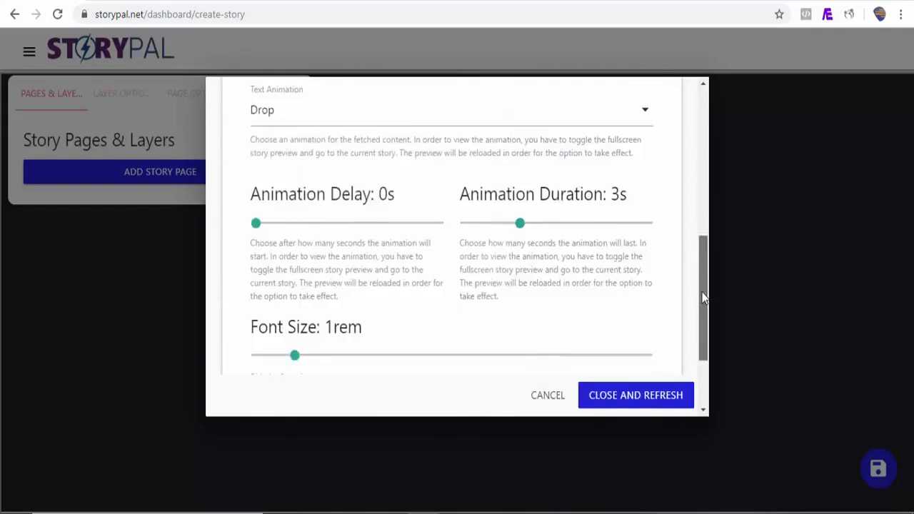
scroll(704, 314, "down", 2)
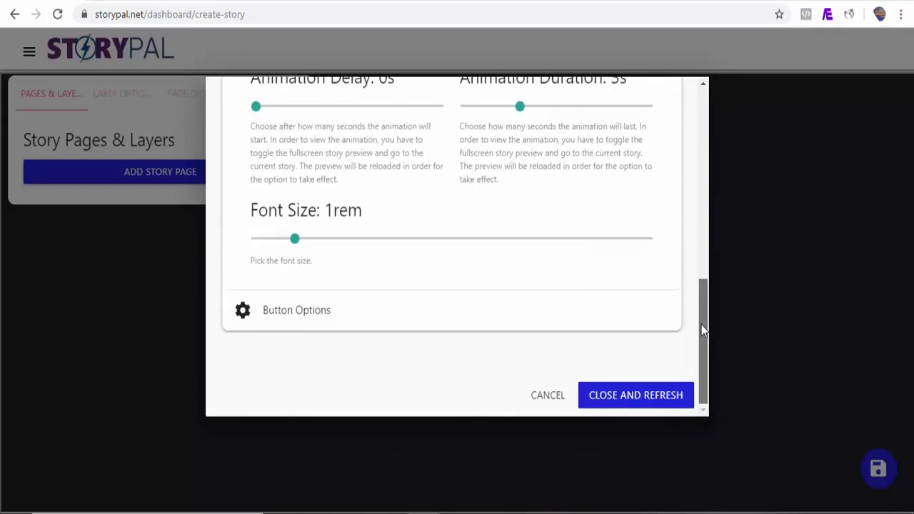
left_click(315, 324)
scroll(486, 306, "down", 4)
left_click_drag(705, 235, 697, 205)
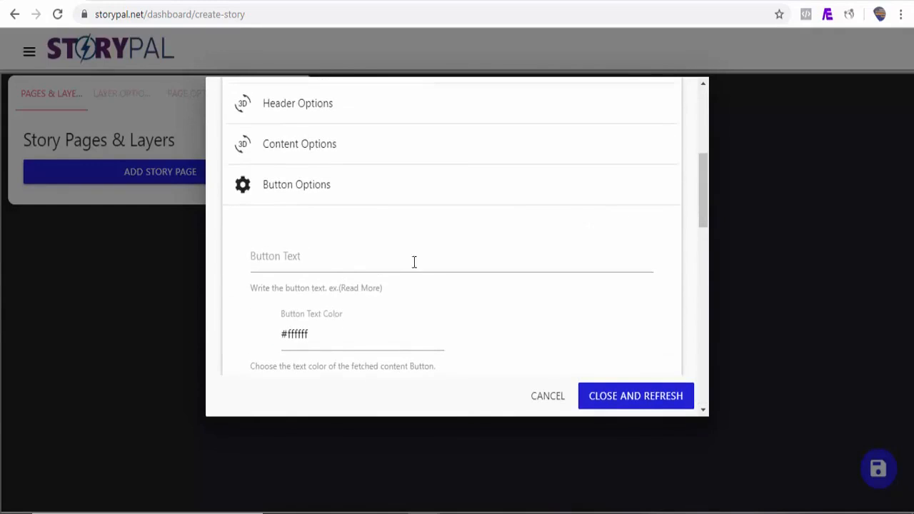
left_click(320, 268)
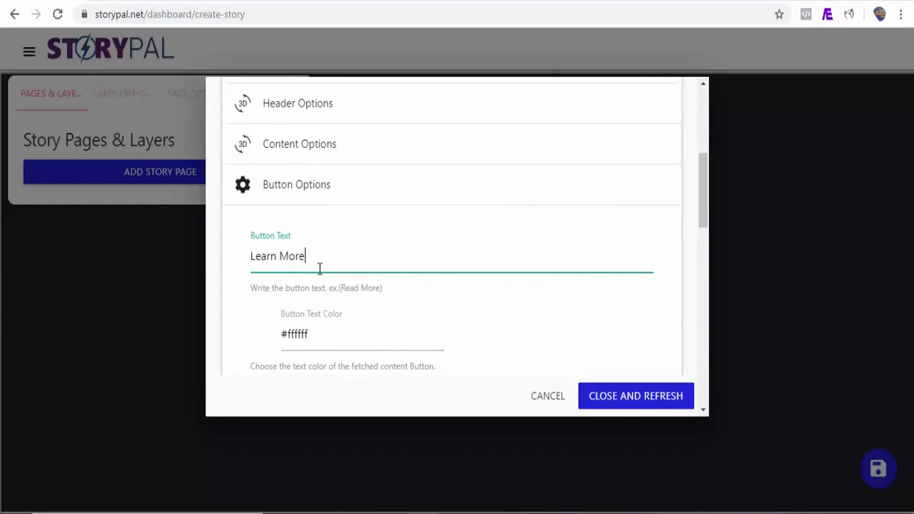
Step: Fetch the Mashable RSS feed content and decline automatic story creation so that items can be added manually
left_click_drag(705, 218, 709, 148)
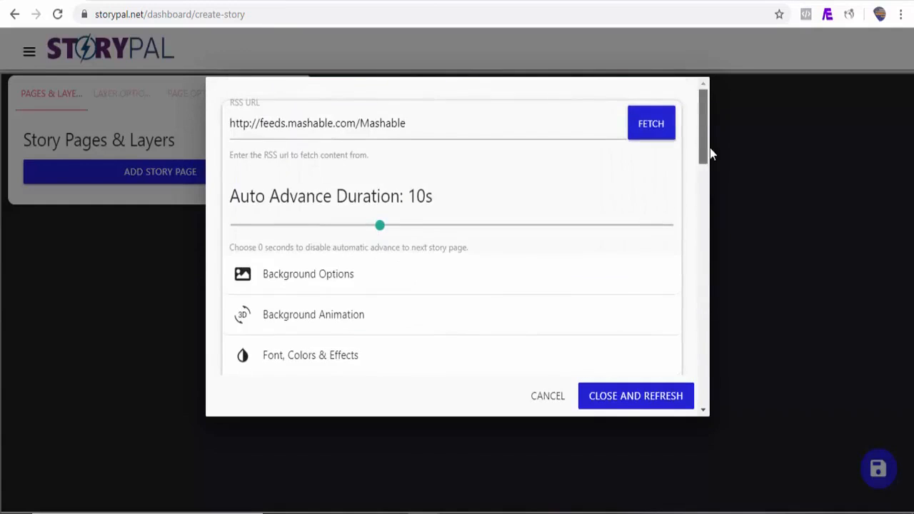
left_click(651, 131)
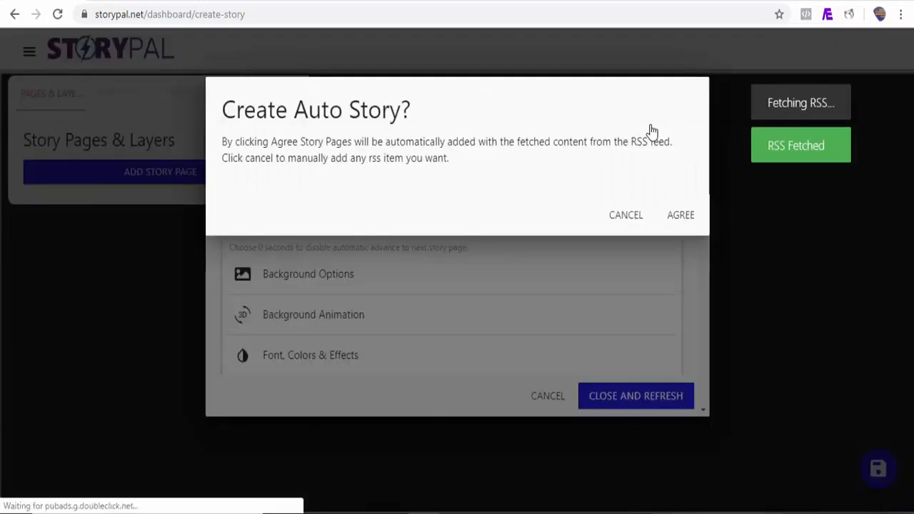
left_click(682, 211)
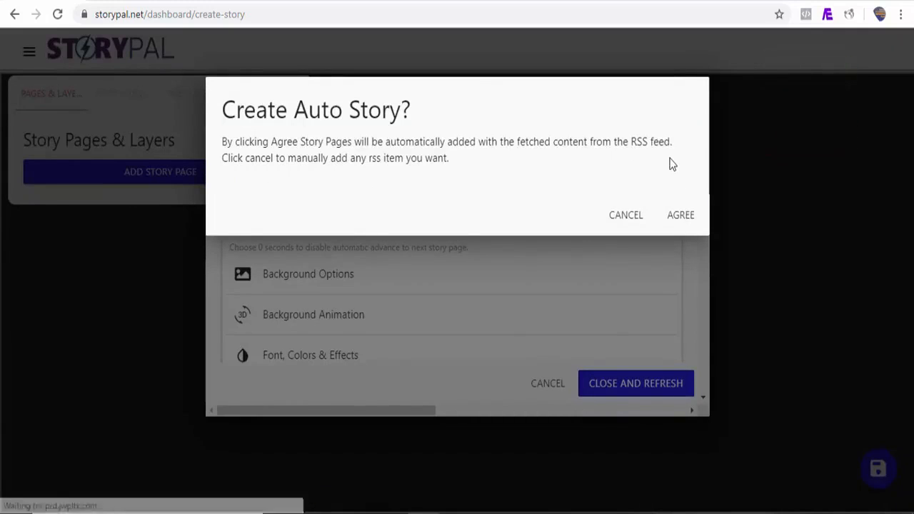
left_click(626, 216)
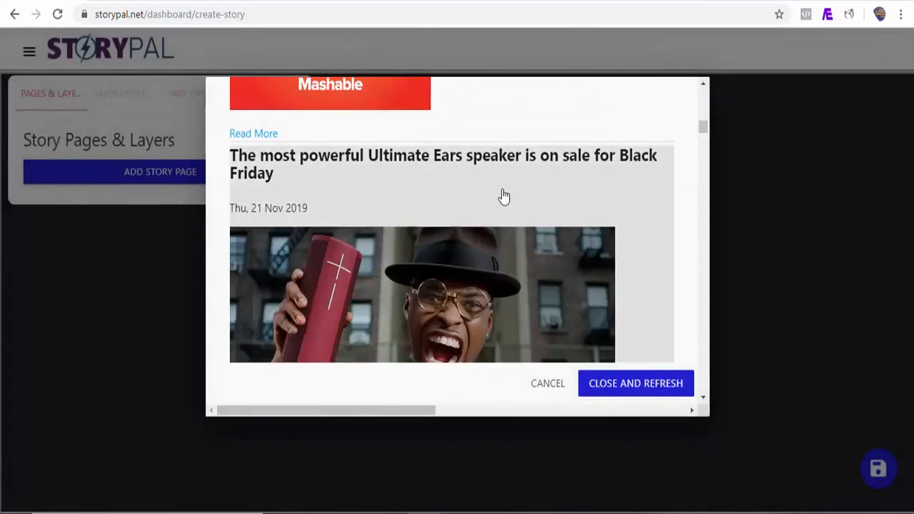
Step: Add the Ultimate Ears speaker, stand mixers and further chosen feed items as separate story pages
left_click_drag(704, 128, 703, 141)
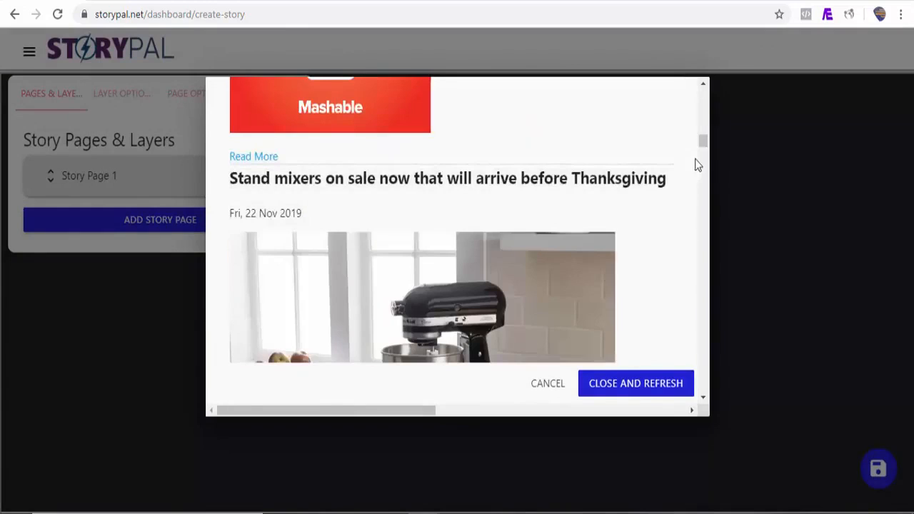
left_click(654, 205)
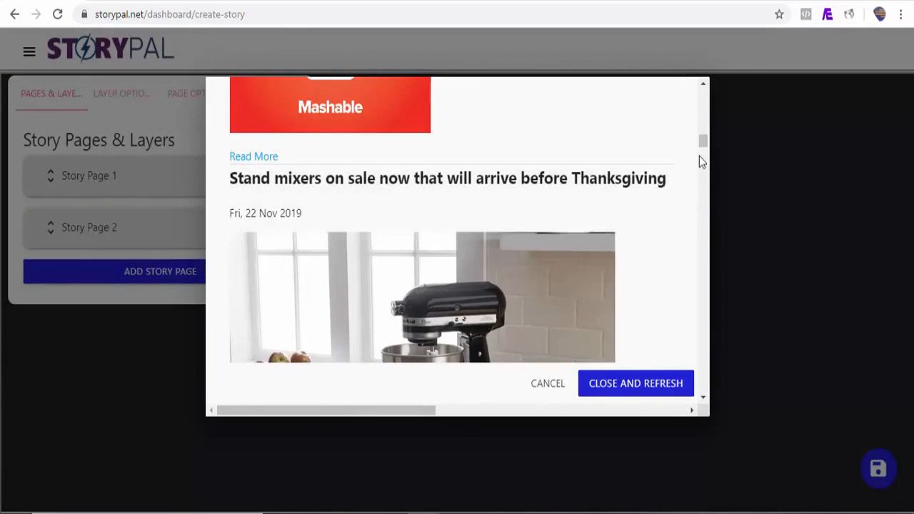
left_click_drag(703, 148, 703, 155)
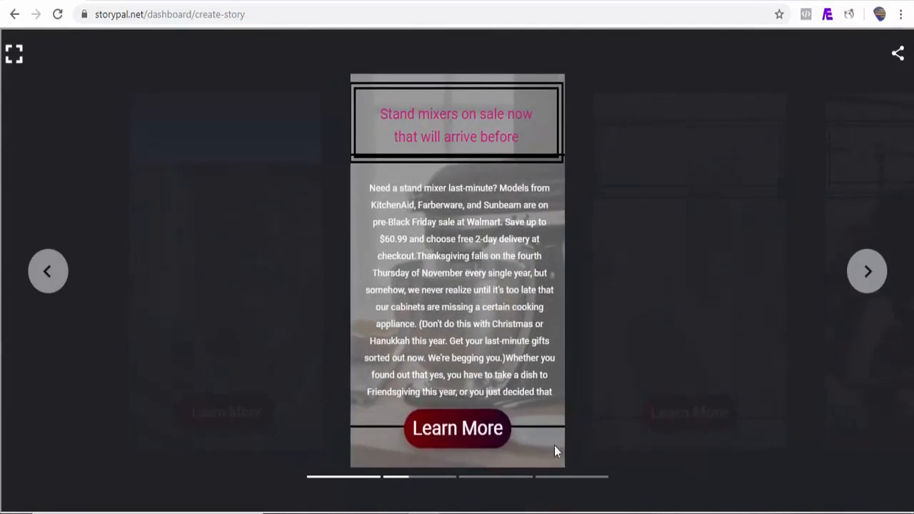
Step: Page through the full-screen preview of the Mashable story to its last page and return to the editor
left_click(868, 272)
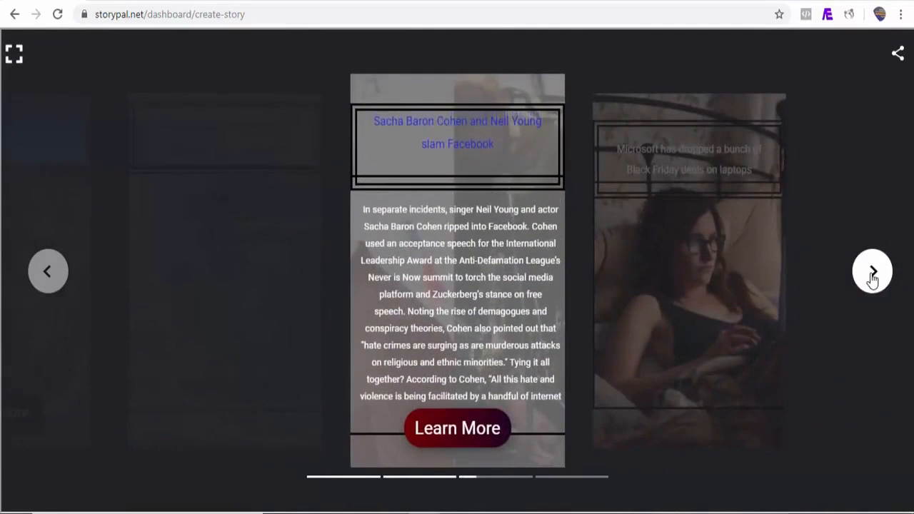
left_click(872, 277)
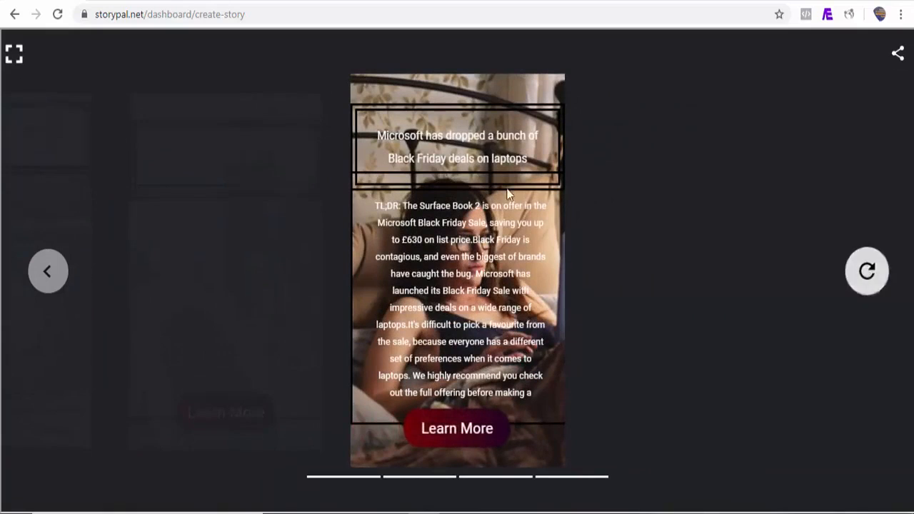
left_click(15, 53)
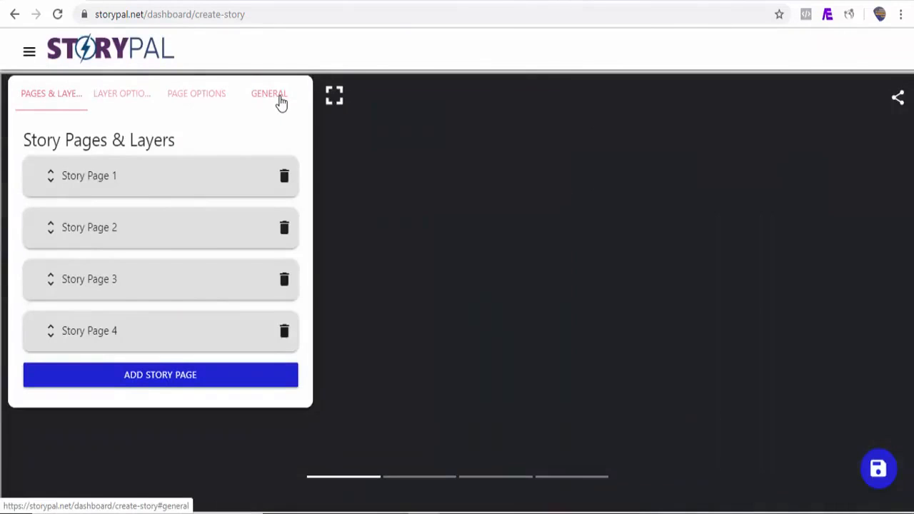
Step: Select the friendship and camping images from the media library for the story's poster portrait and save the story
left_click(279, 102)
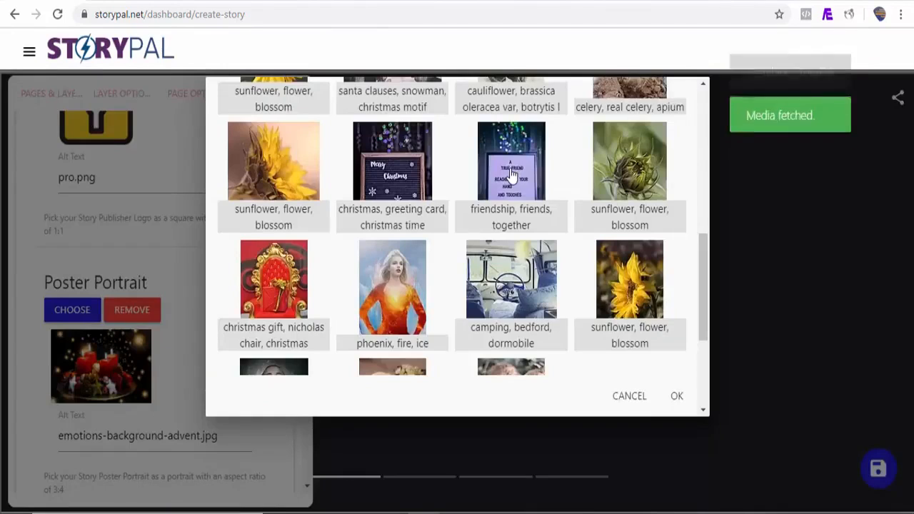
left_click(510, 172)
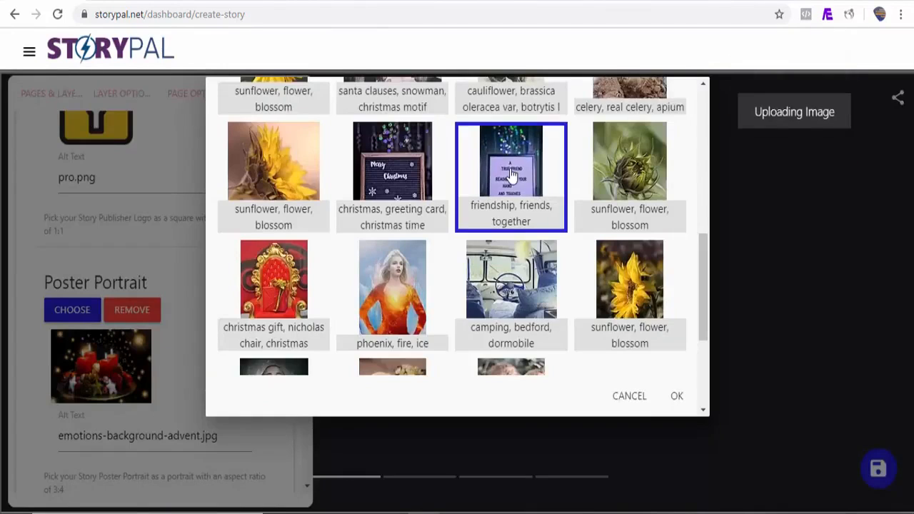
left_click(492, 299)
left_click(678, 396)
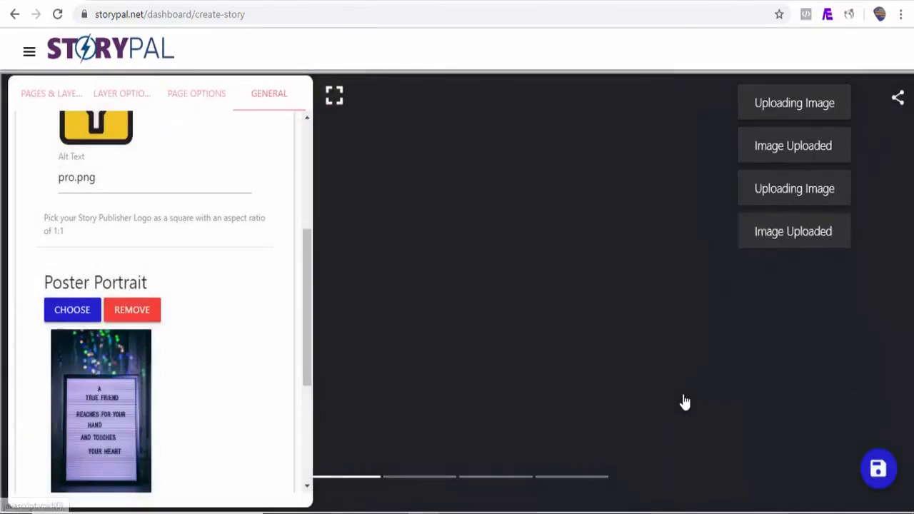
left_click(879, 472)
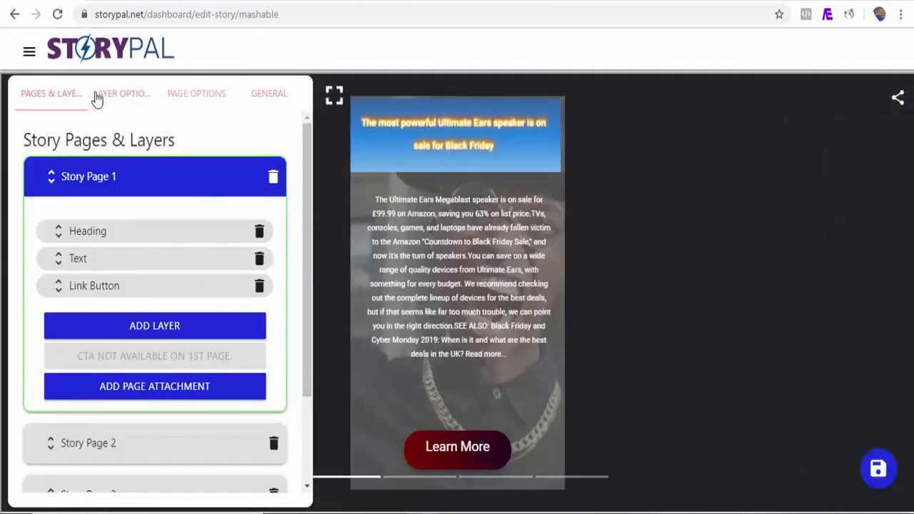
Step: Create a new bookend titled "Demo bookend" and save it
left_click(30, 57)
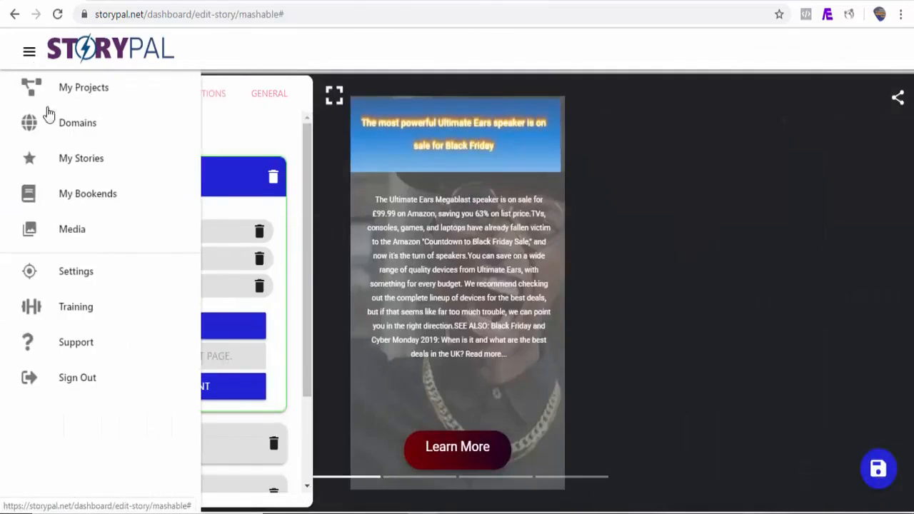
left_click(90, 200)
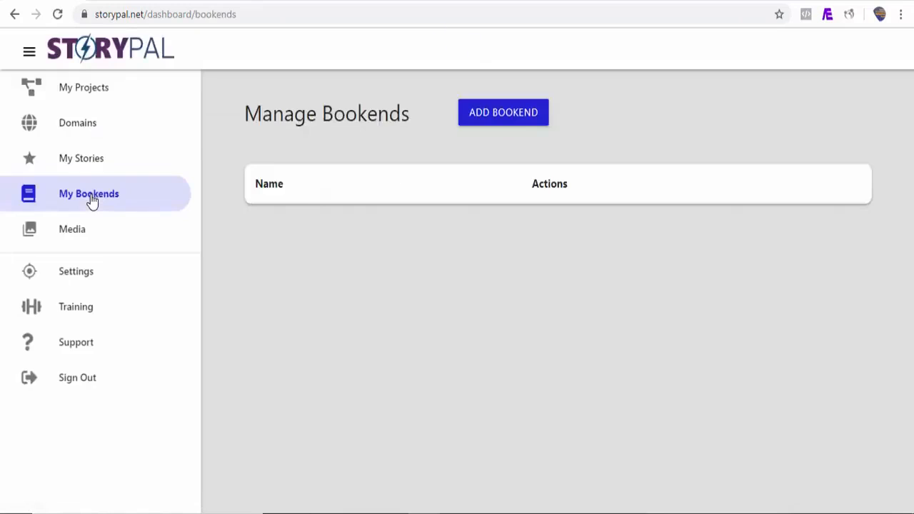
left_click(517, 122)
left_click(249, 171)
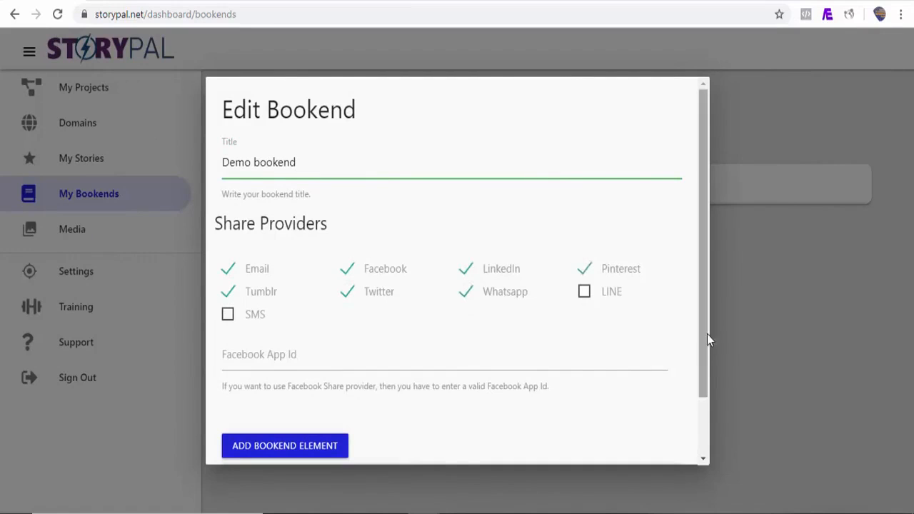
scroll(707, 334, "down", 1)
left_click(671, 444)
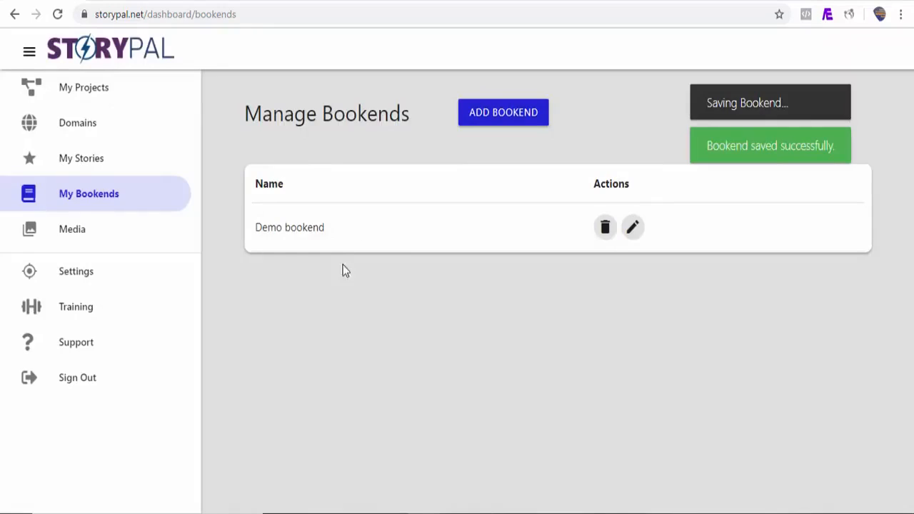
Step: Assign the Demo bookend to the "What Exactly Is Google AMP Story?" story and save the story
left_click(99, 162)
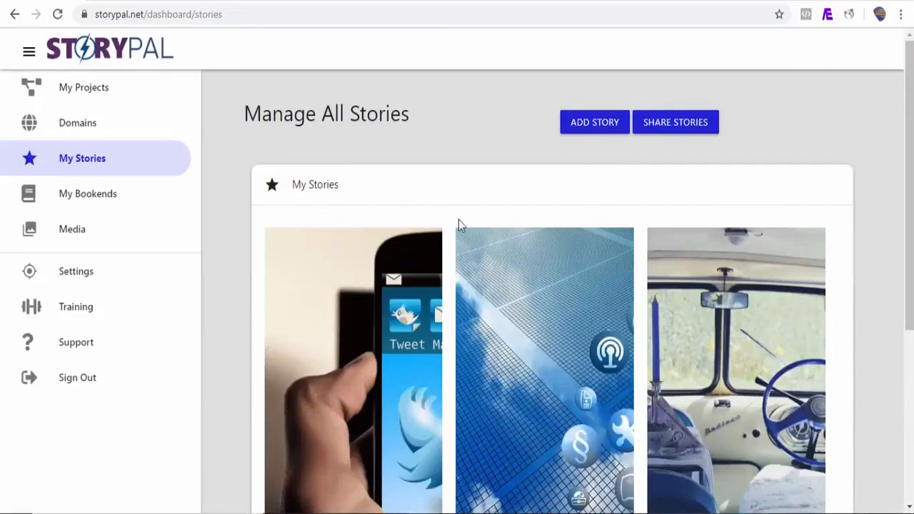
scroll(472, 327, "down", 3)
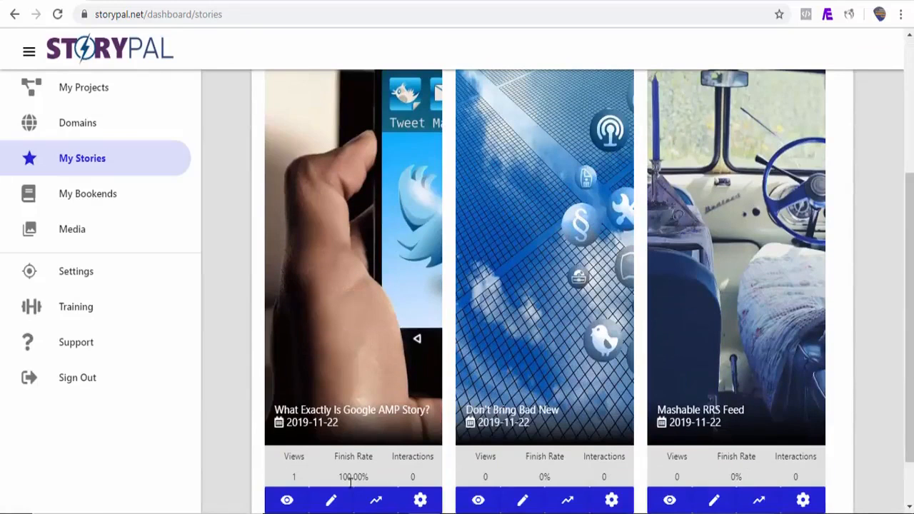
left_click(332, 500)
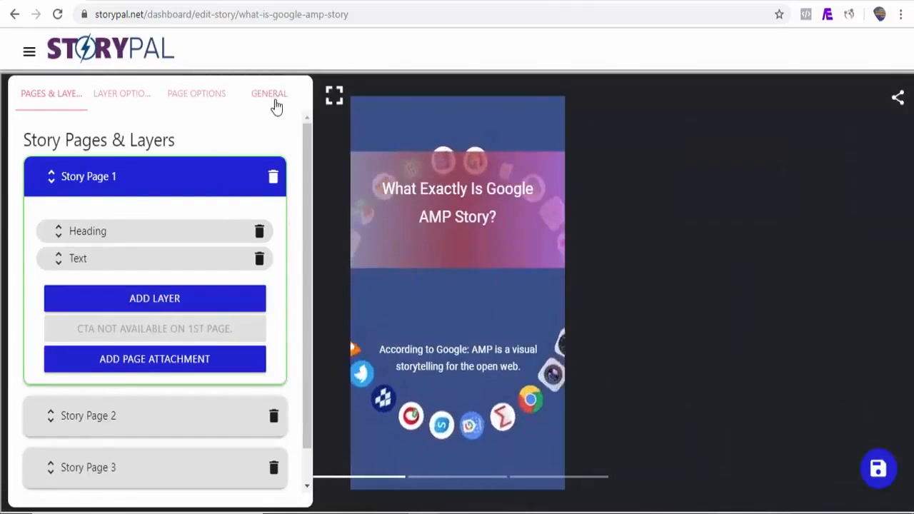
left_click(274, 100)
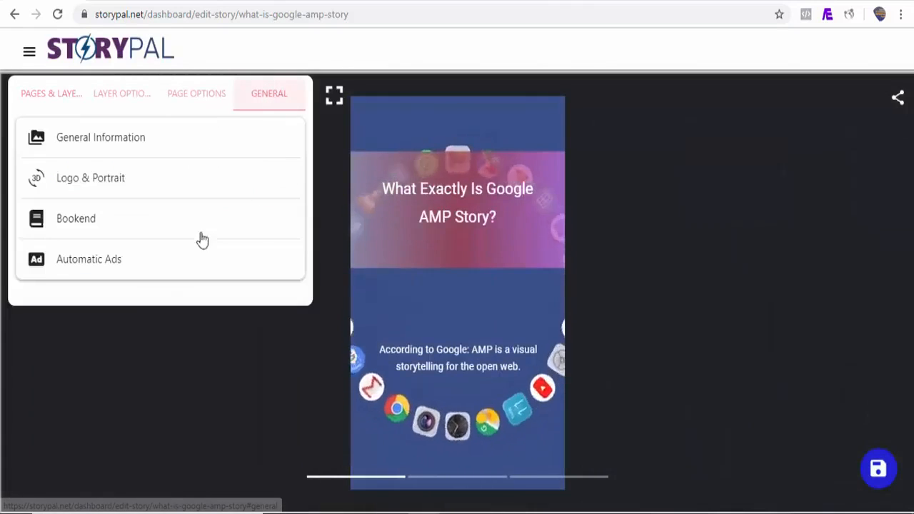
left_click(122, 230)
left_click(113, 278)
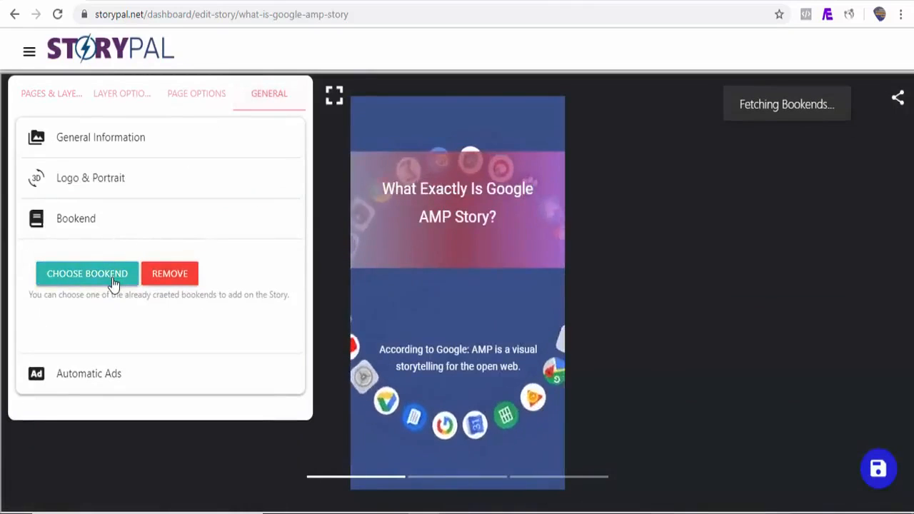
left_click(350, 161)
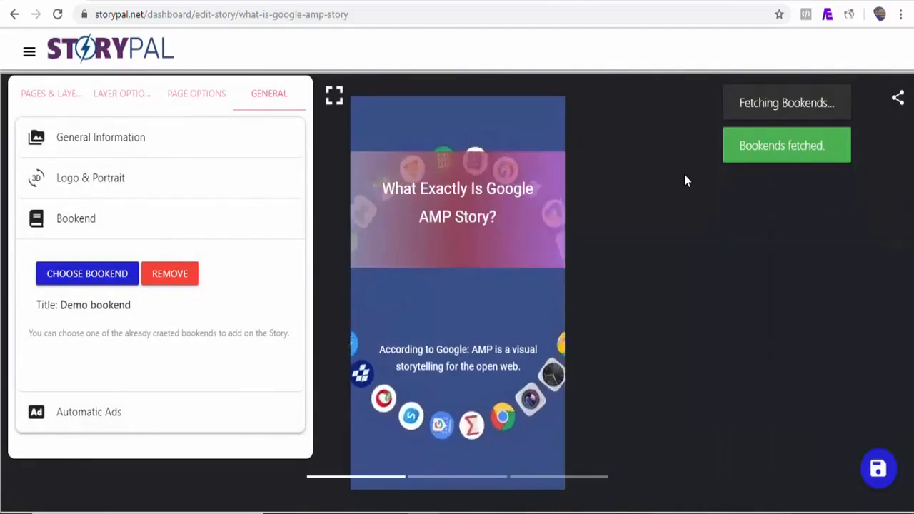
left_click(888, 469)
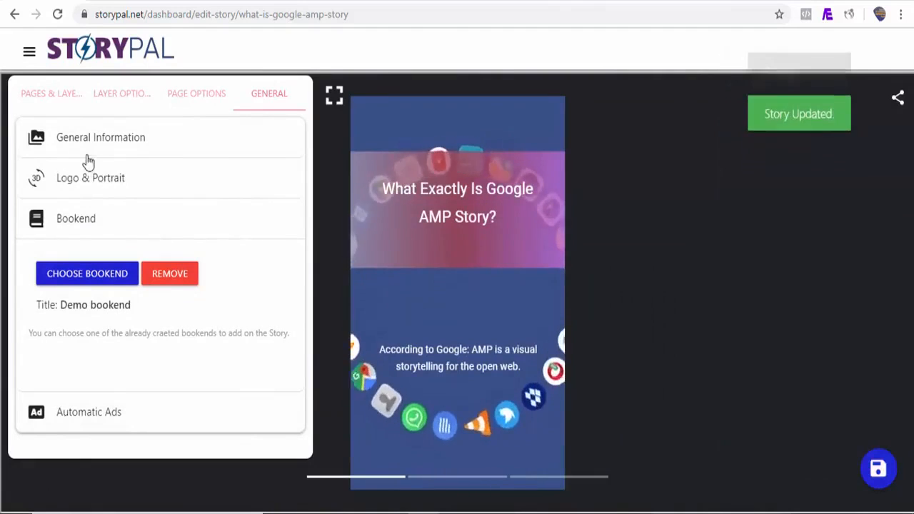
Step: Open the Mashable story for editing, assign the Demo bookend to it and save the story
left_click(29, 57)
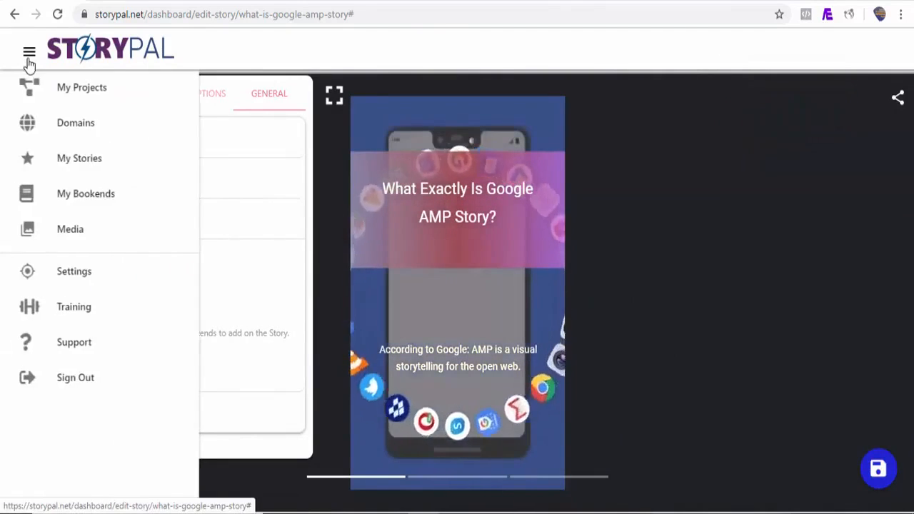
left_click(83, 173)
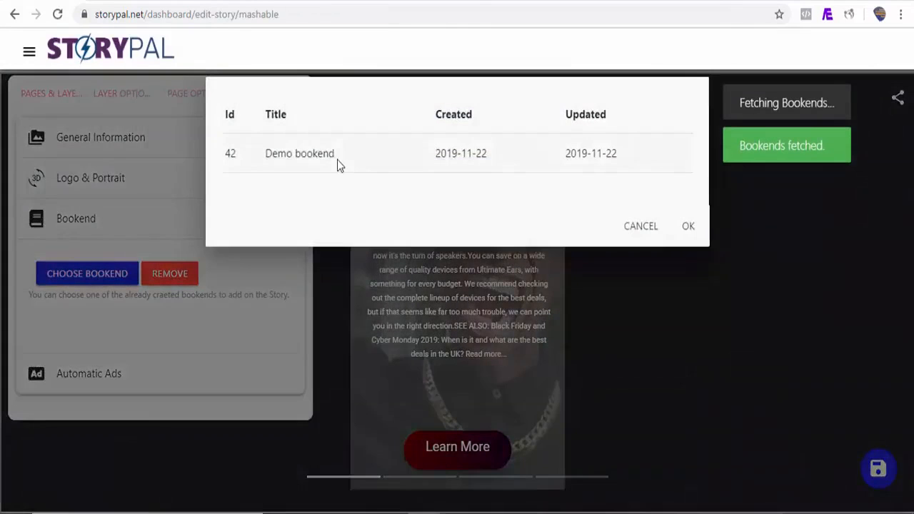
left_click(337, 159)
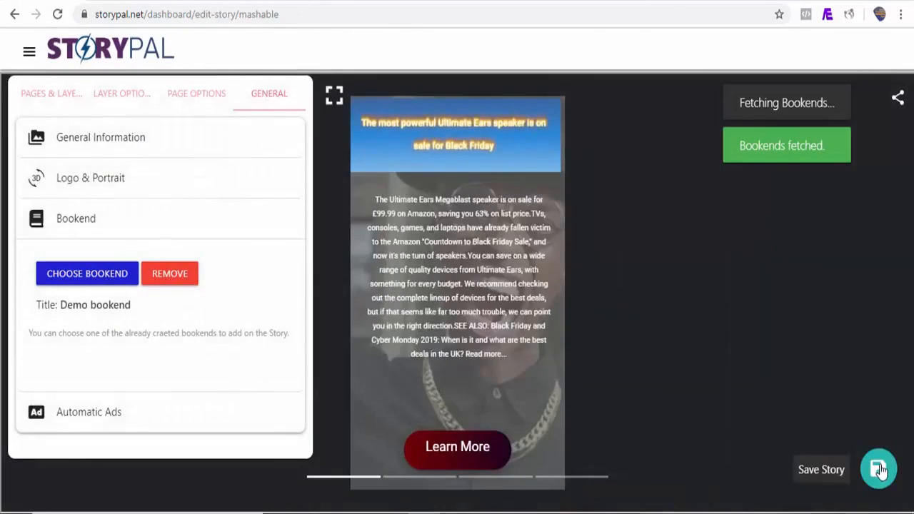
left_click(879, 469)
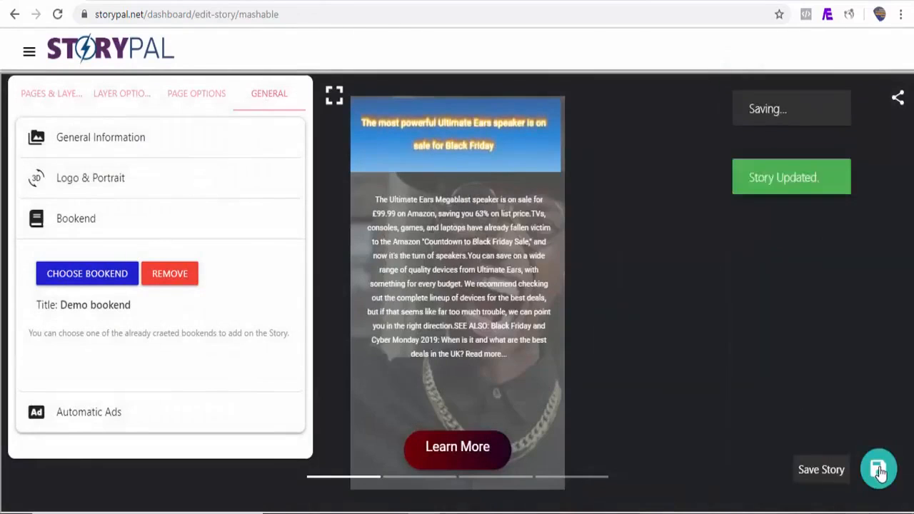
Step: Open the published "Mashable RRS Feed" story from the story list and page through it to its last page
left_click(30, 51)
left_click(100, 163)
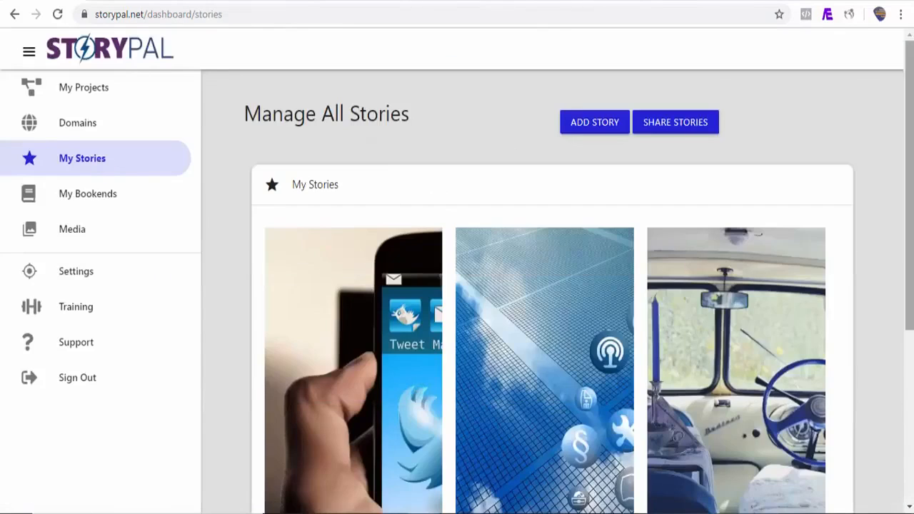
scroll(548, 291, "down", 3)
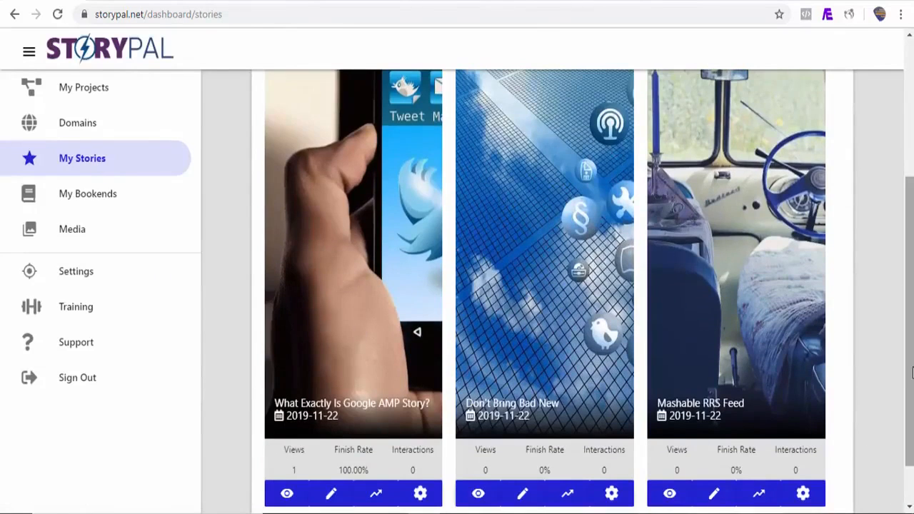
scroll(906, 422, "down", 1)
left_click(670, 447)
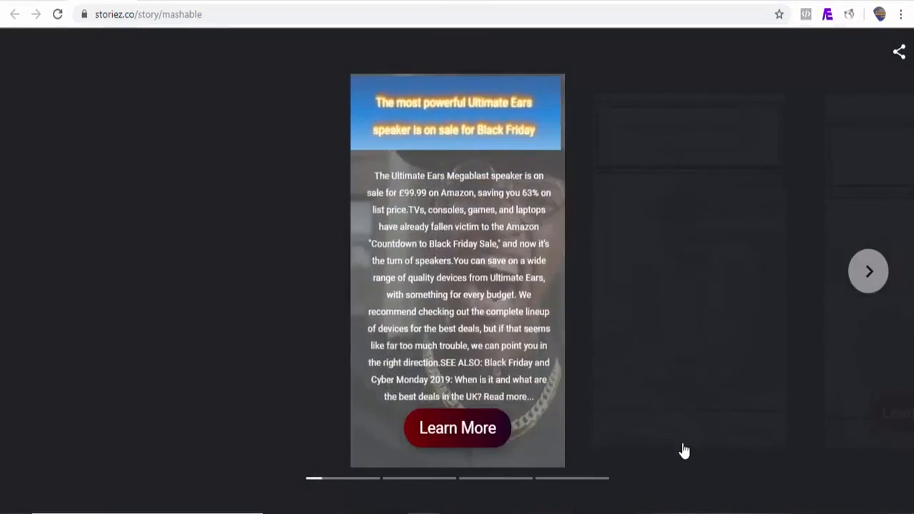
left_click(872, 284)
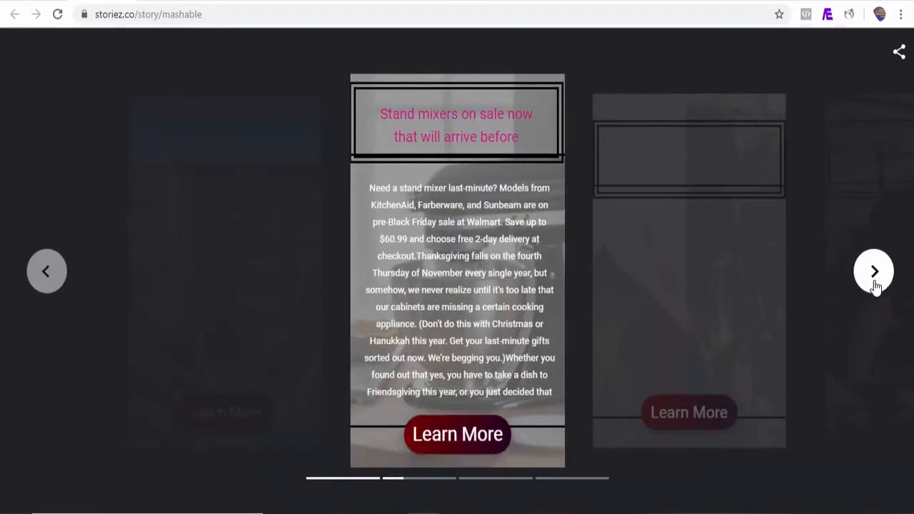
left_click(874, 284)
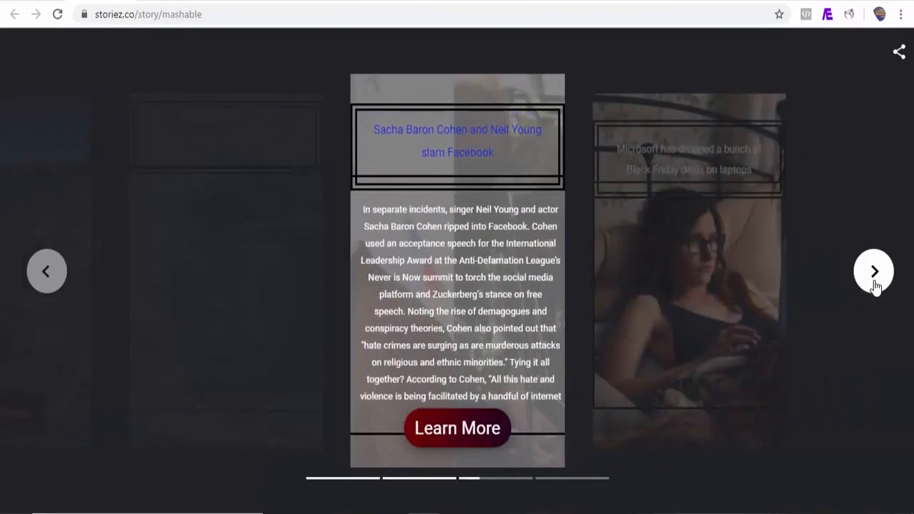
left_click(873, 284)
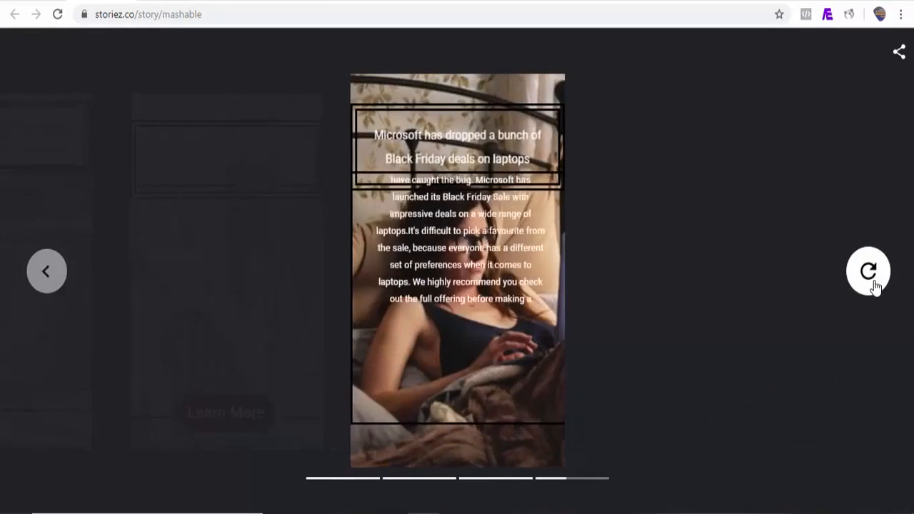
Step: Open the sharing options of the published Mashable story, and return to the story list in StoryPal
left_click(899, 55)
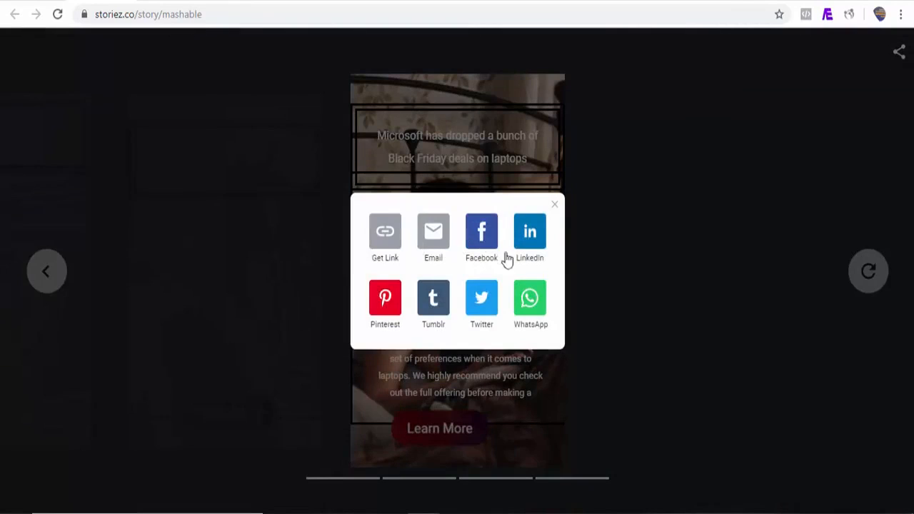
left_click(36, 2)
left_click_drag(910, 228, 910, 251)
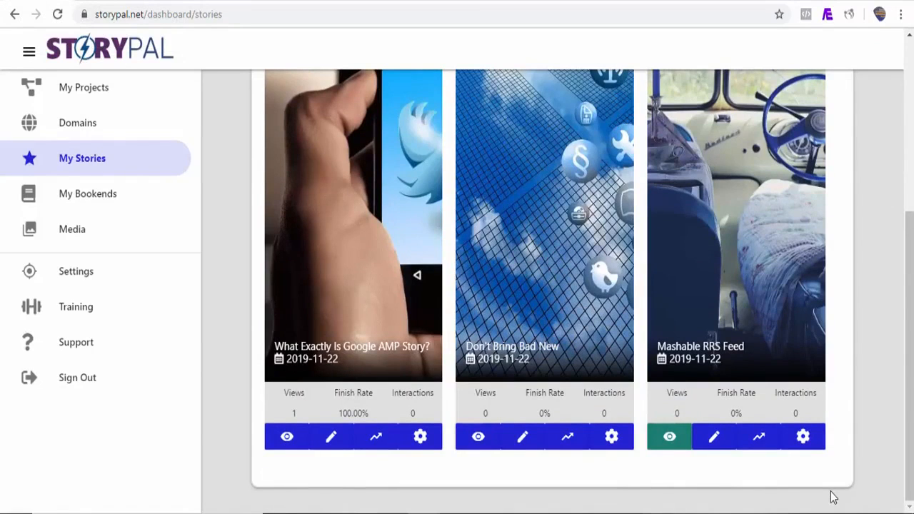
Step: Open the share dialog of the "Mashable RRS Feed" story and view its QR code
left_click(804, 439)
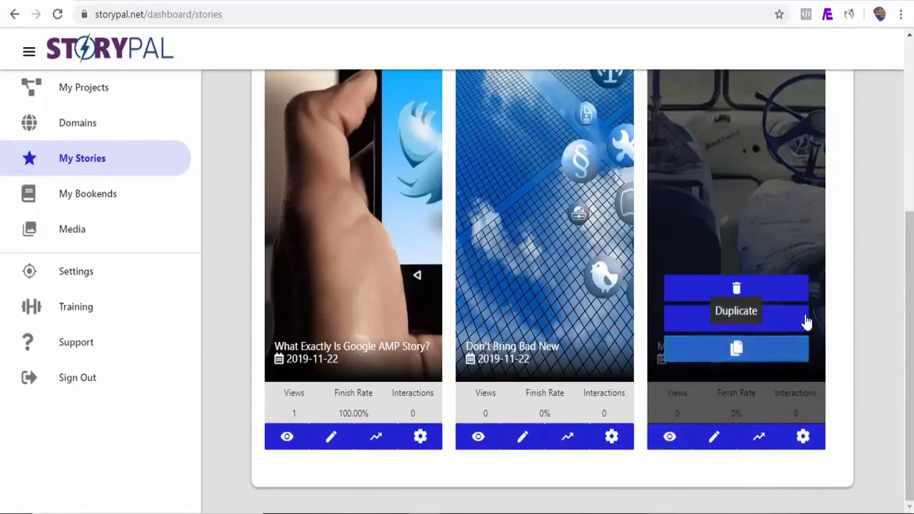
left_click(736, 324)
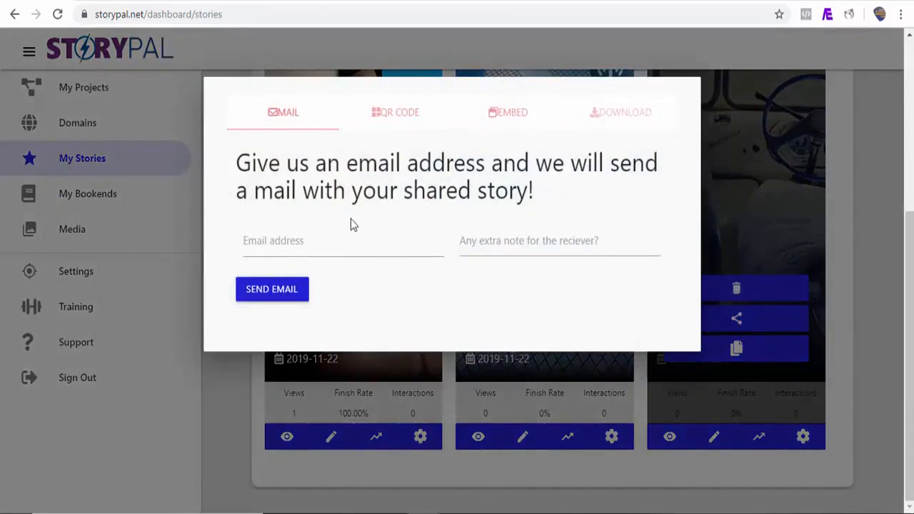
left_click(394, 115)
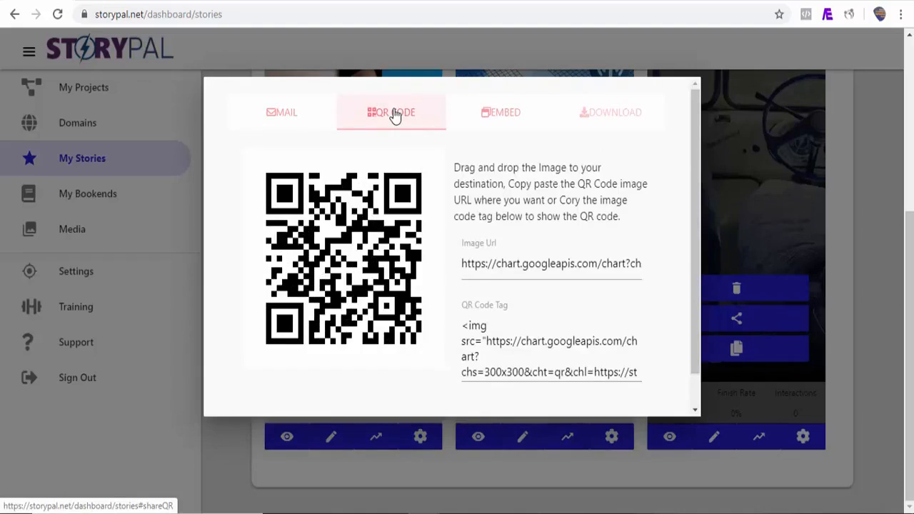
Step: Show the embed option for the Mashable story and copy its whole frame code
left_click(503, 114)
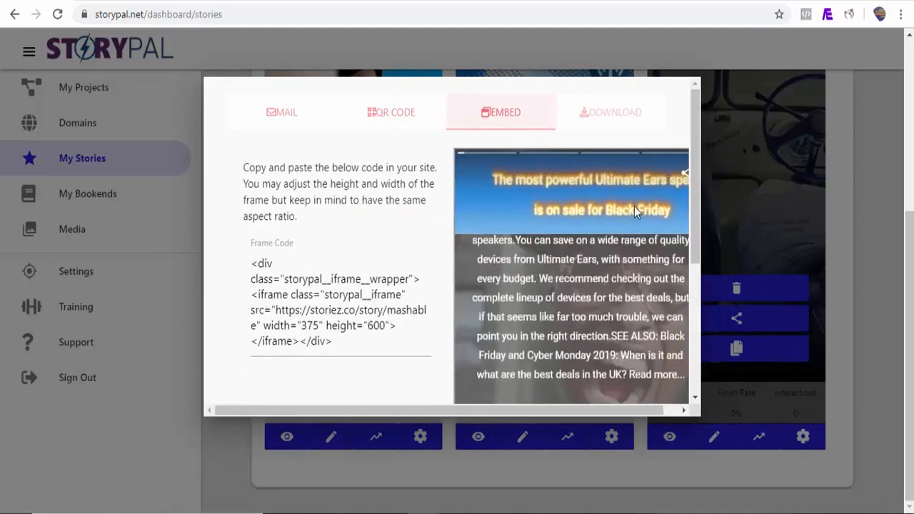
left_click_drag(696, 214, 688, 252)
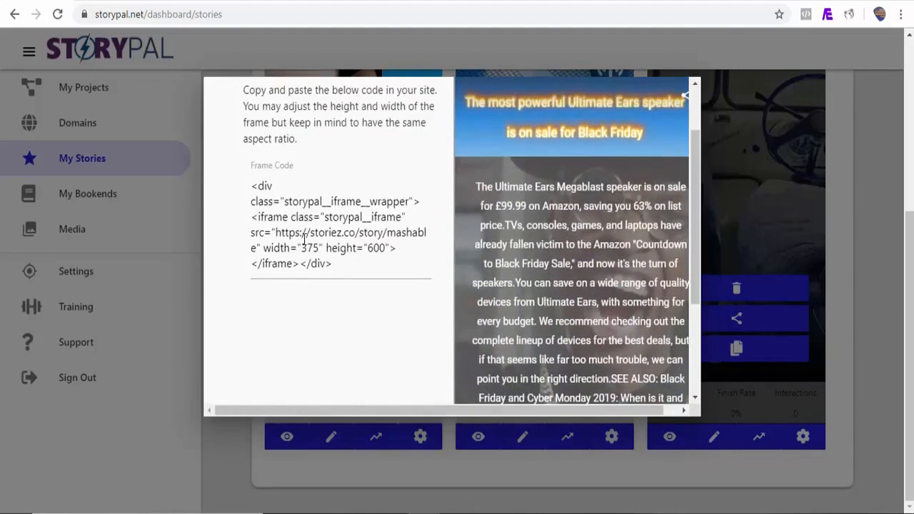
left_click_drag(252, 187, 315, 270)
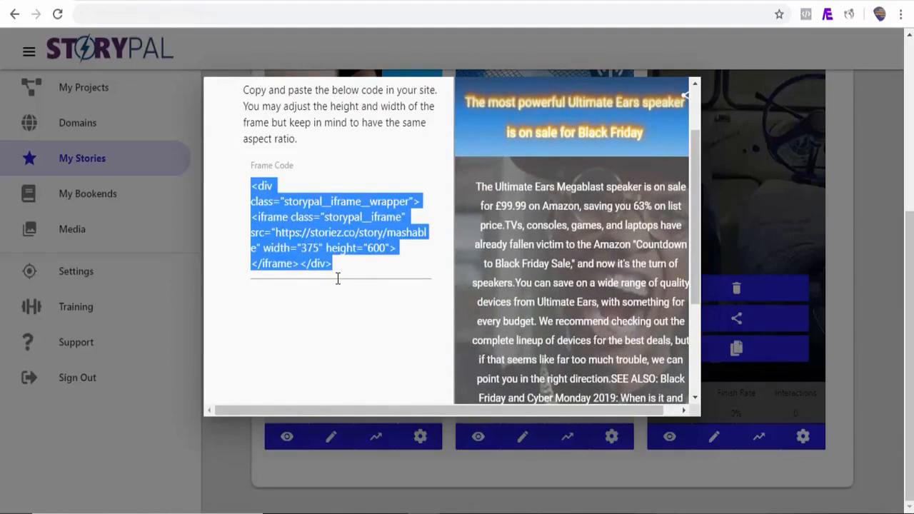
Step: Switch to the new WordPress post, add a Custom HTML block and paste the Mashable story's iframe embed code into it
left_click(731, 0)
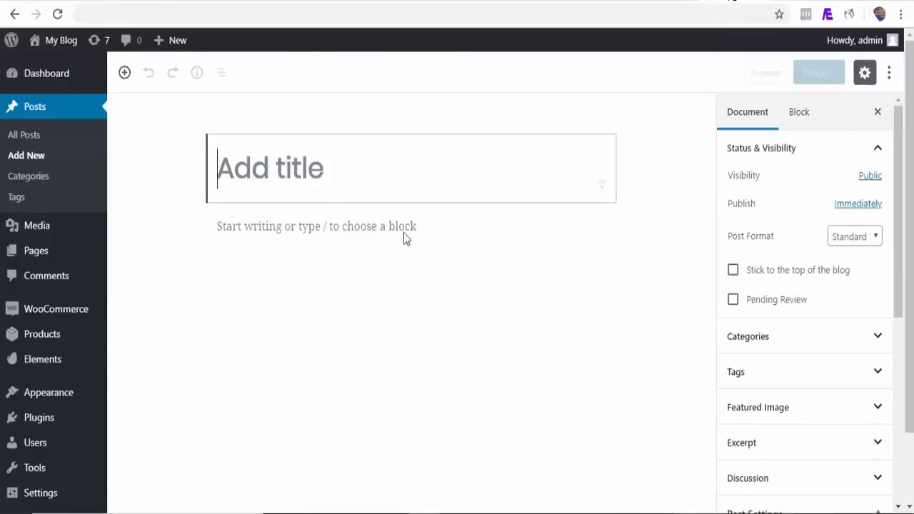
left_click(186, 227)
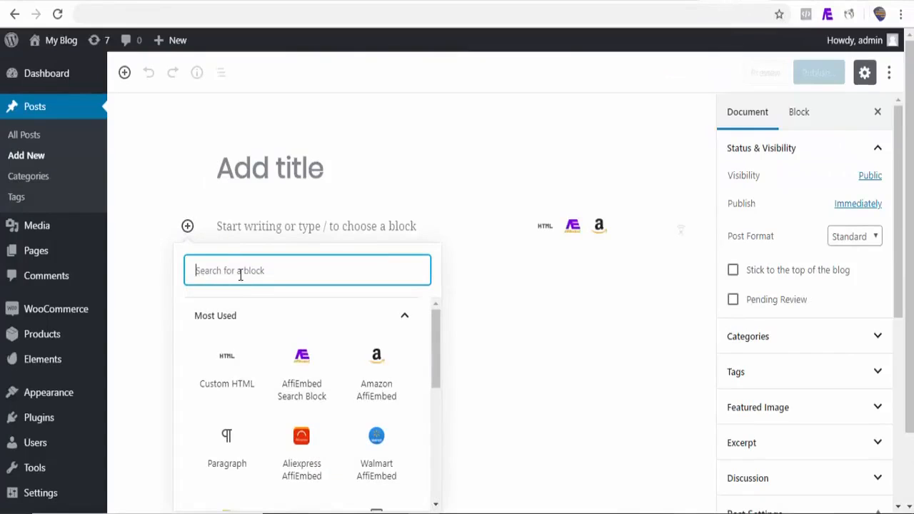
left_click(236, 372)
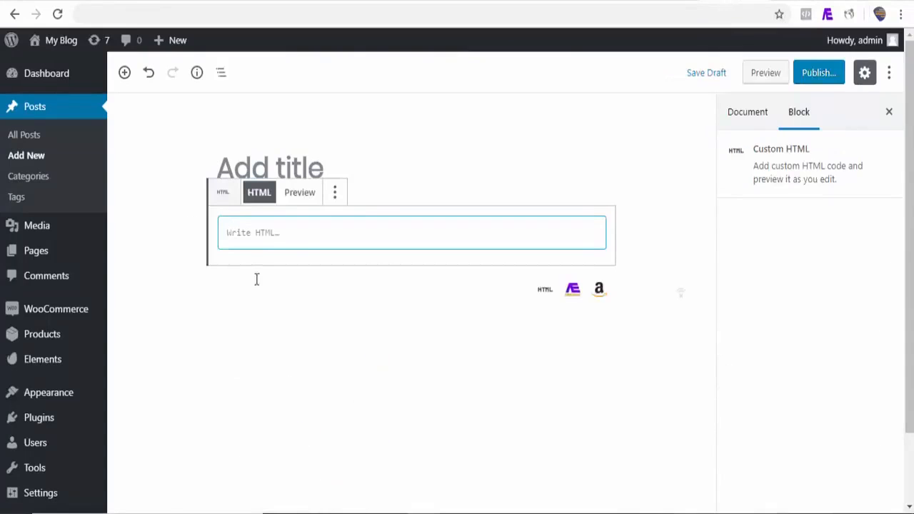
type("<div class=\"storypal__iframe__wrapper\"><iframe class=\"storypal__iframe\" src=\"https://storiez.co/story/mashable\" width=\"375\" height=\"600\"></iframe></div>")
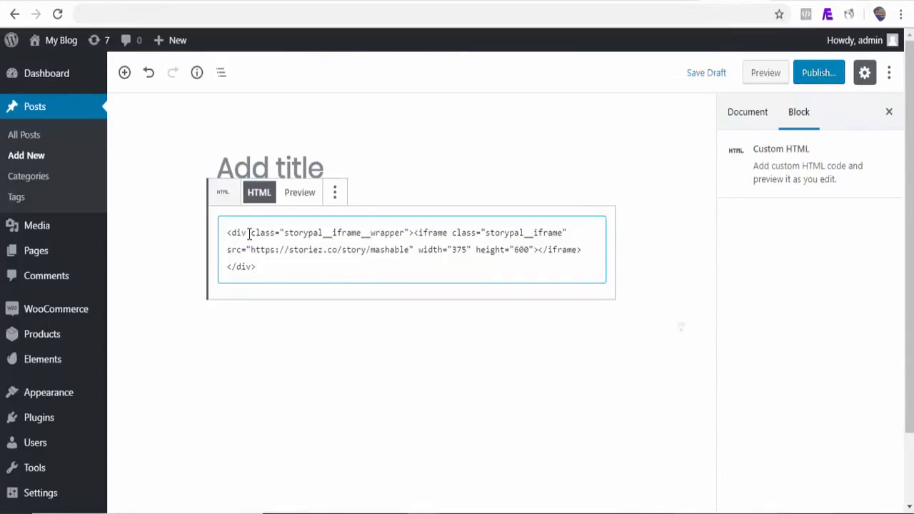
Step: Preview the WordPress post and check how the embedded Mashable story plays on the page
left_click(765, 76)
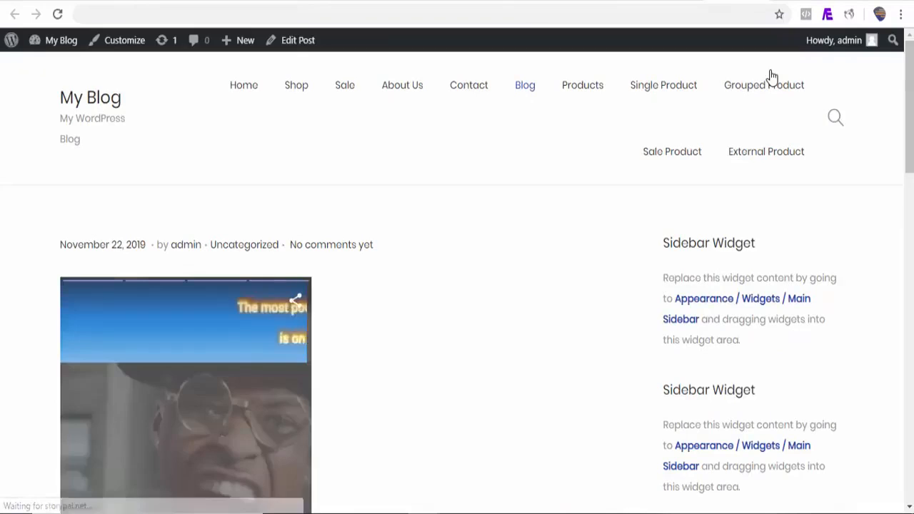
left_click_drag(910, 86, 912, 107)
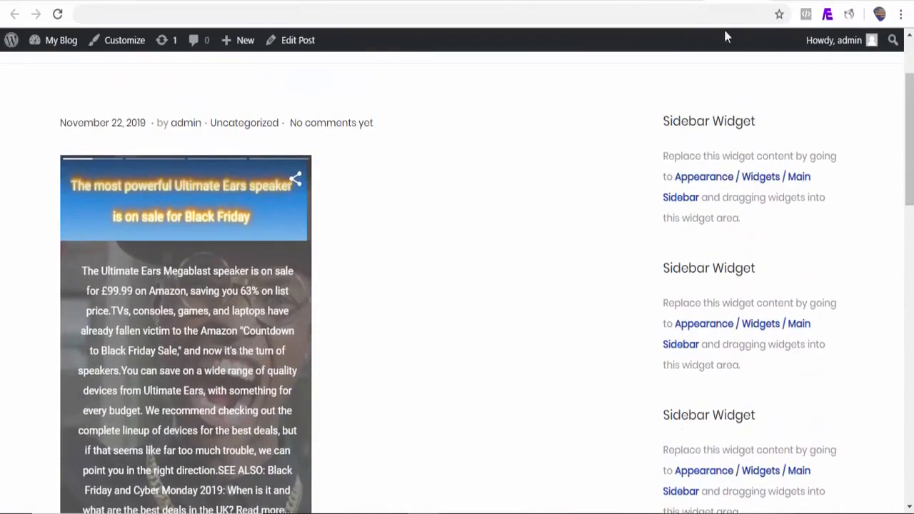
mouse_move(910, 153)
left_mouse_down()
mouse_move(910, 193)
mouse_move(910, 160)
left_mouse_up()
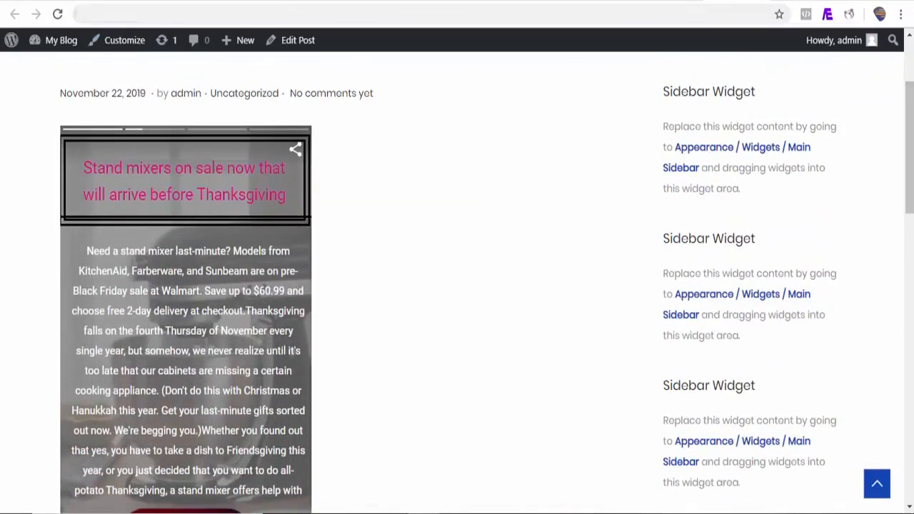
Step: Return to StoryPal, close the embed dialog and open the dialog for sharing several stories
left_click(79, 1)
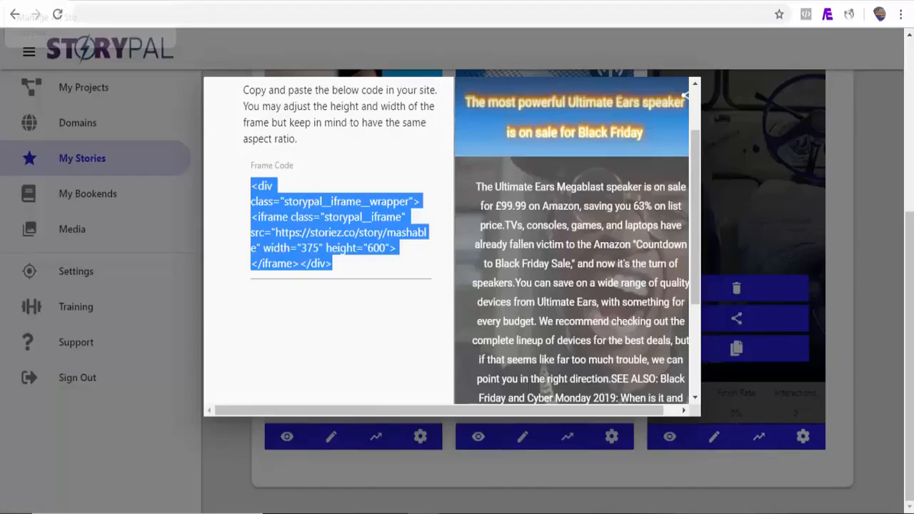
left_click(864, 250)
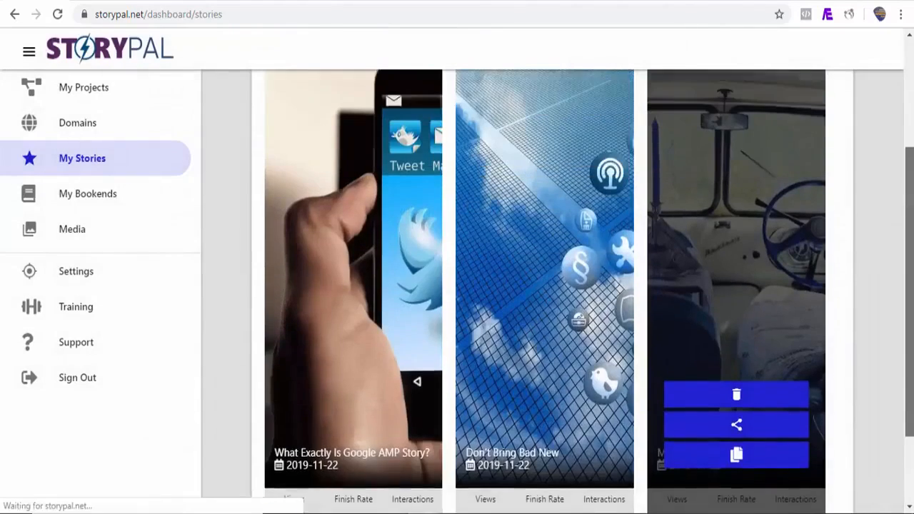
scroll(864, 250, "up", 2)
scroll(550, 321, "up", 2)
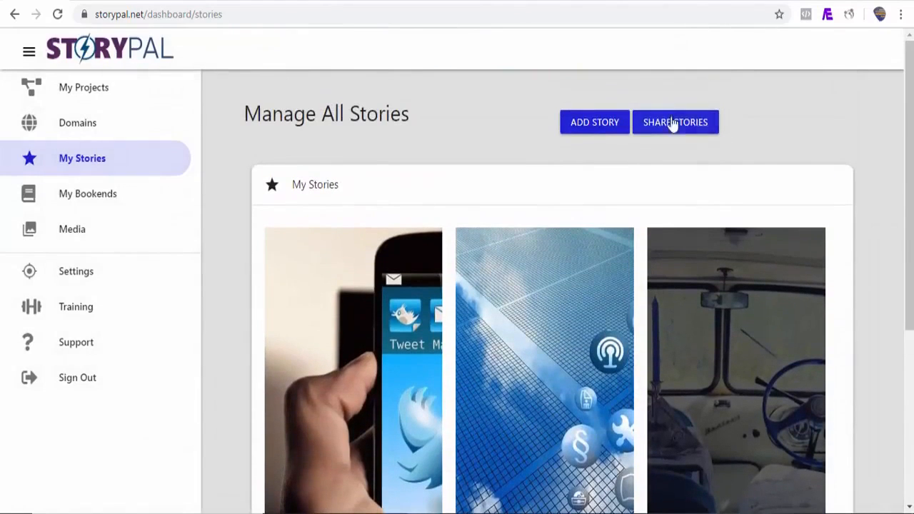
left_click(675, 126)
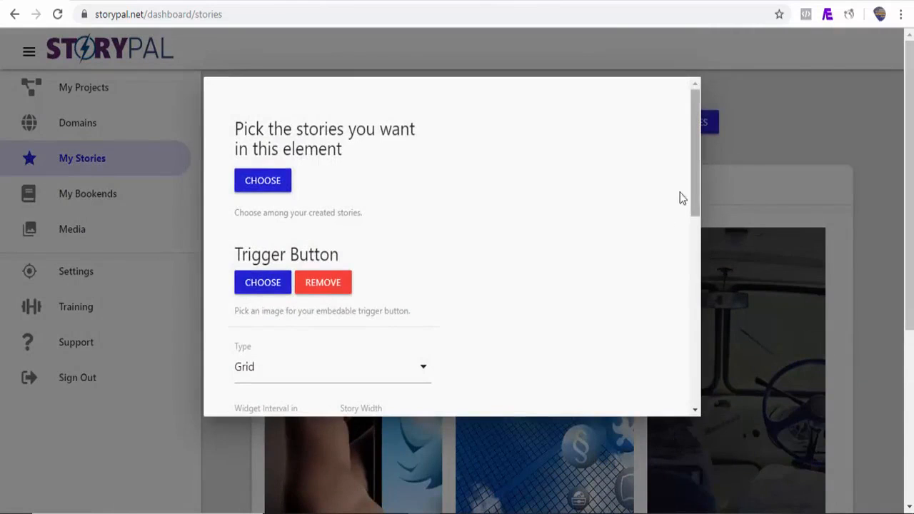
Step: Add the "What Exactly Is Google AMP Story?", "Don't Bring Bad New" and "Mashable RRS Feed" stories to the shared element
left_click(263, 181)
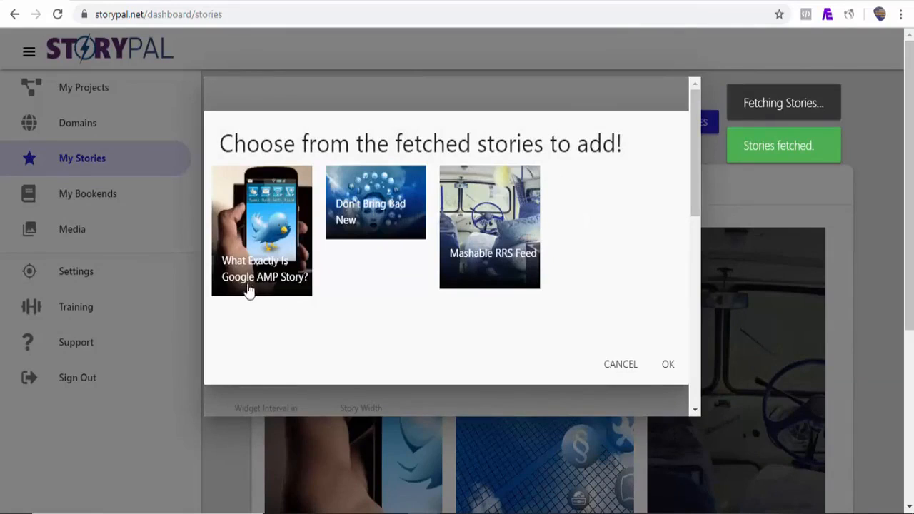
left_click(249, 292)
left_click(356, 237)
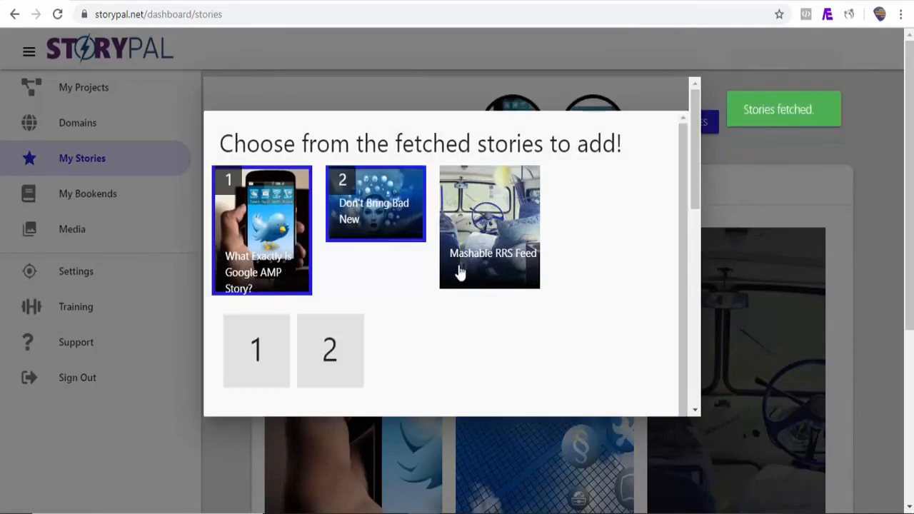
left_click(467, 269)
mouse_move(693, 194)
left_mouse_down()
mouse_move(682, 318)
mouse_move(681, 253)
mouse_move(695, 220)
mouse_move(695, 186)
mouse_move(695, 200)
left_mouse_up()
left_click(658, 258)
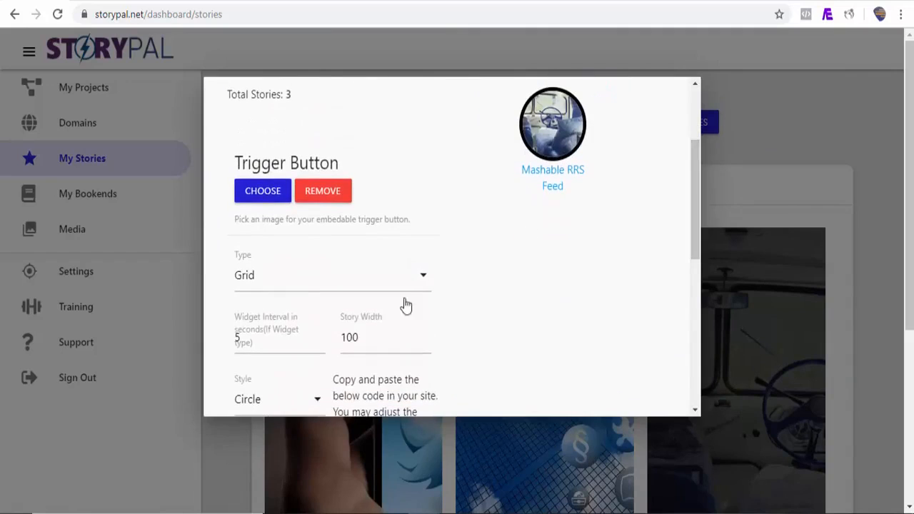
Step: Set the story width of the shared grid to 200
left_click_drag(358, 336, 342, 338)
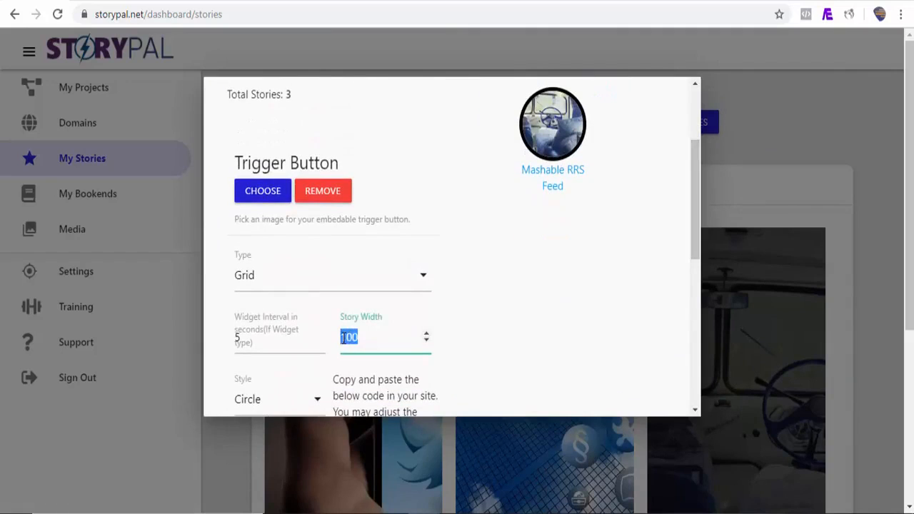
type("200")
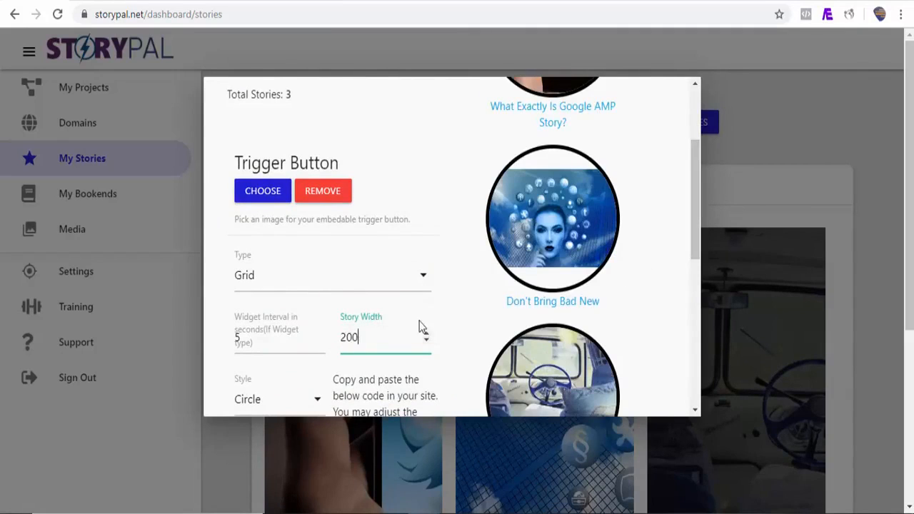
Step: Try the Square and Rectangle styles on the shared story grid and set the style back to Circle
left_click_drag(698, 210, 693, 244)
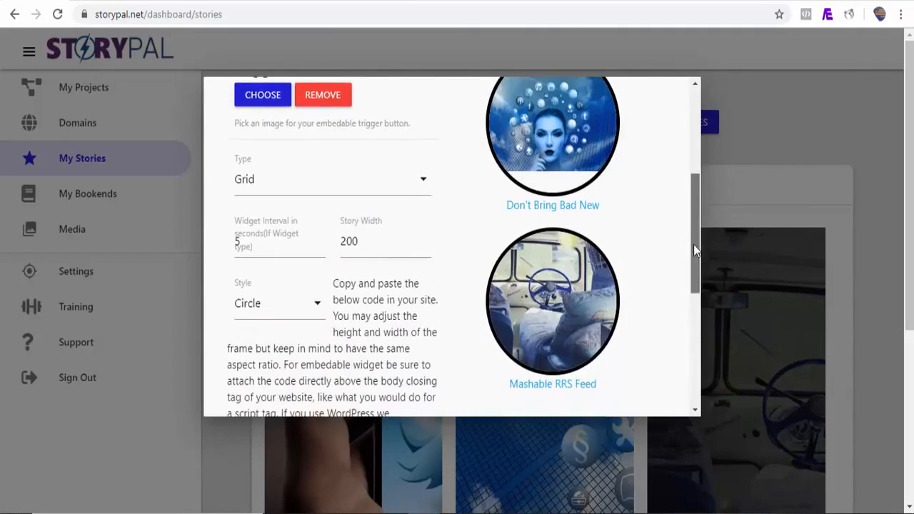
left_click(317, 309)
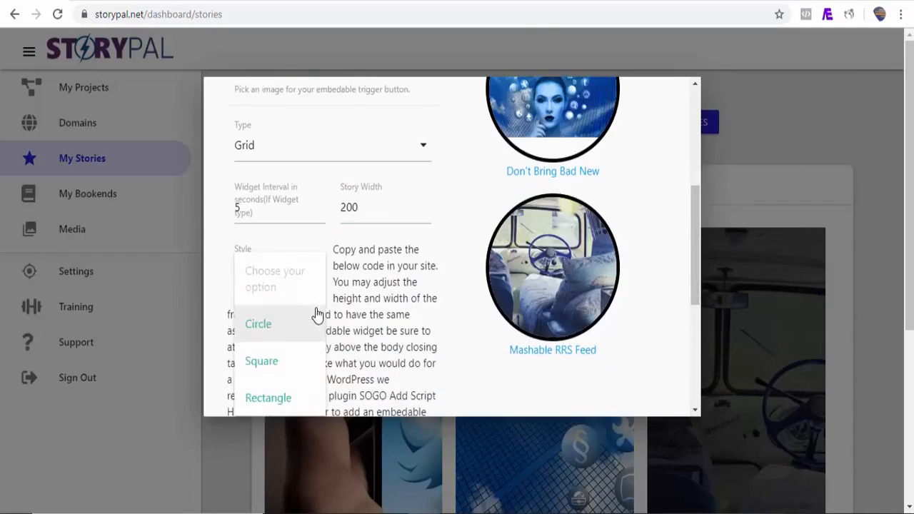
left_click(278, 369)
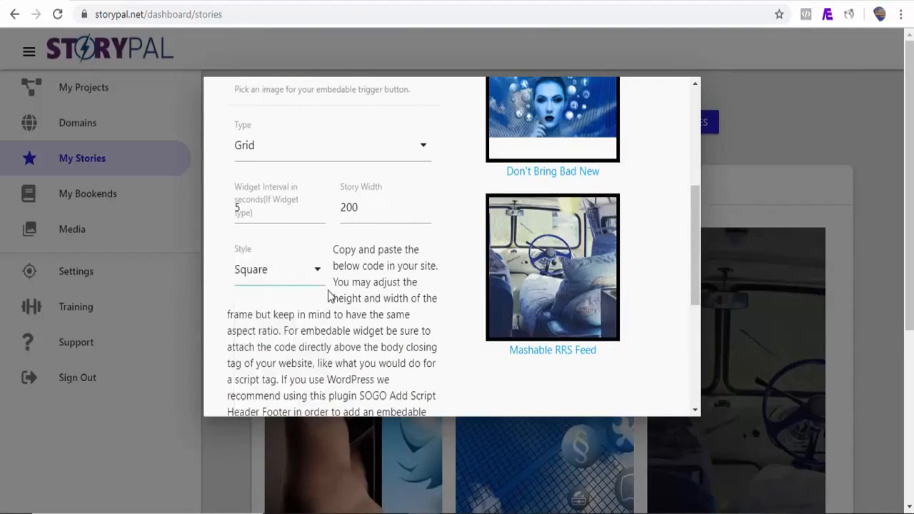
left_click(320, 283)
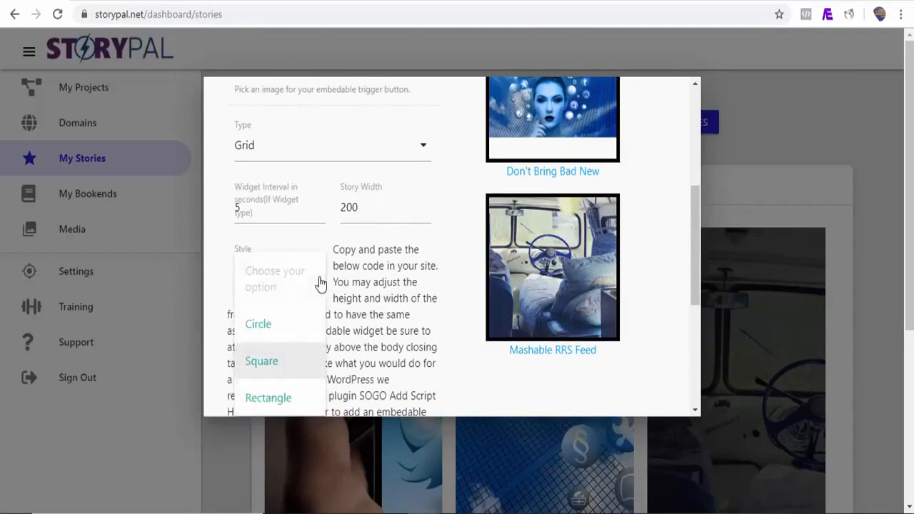
left_click(285, 405)
mouse_move(697, 273)
left_mouse_down()
mouse_move(692, 231)
mouse_move(688, 296)
mouse_move(684, 278)
left_mouse_up()
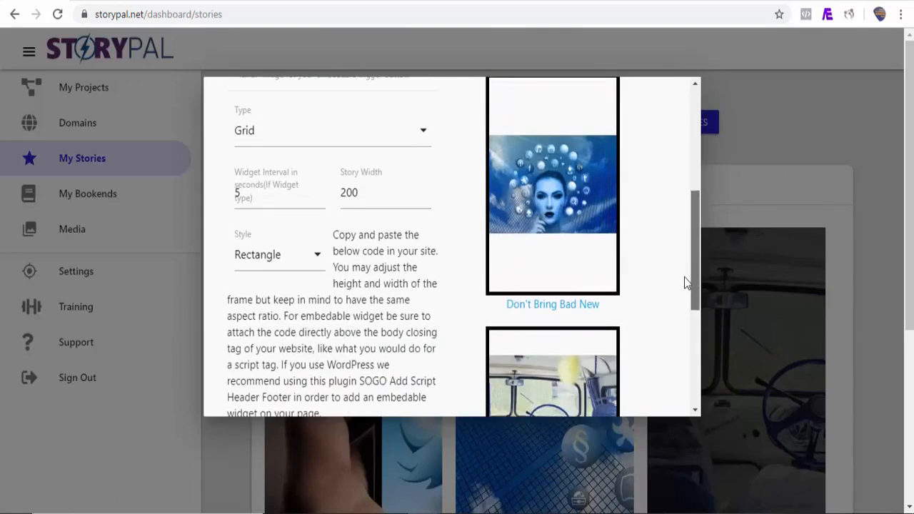
left_click(318, 260)
left_click(260, 314)
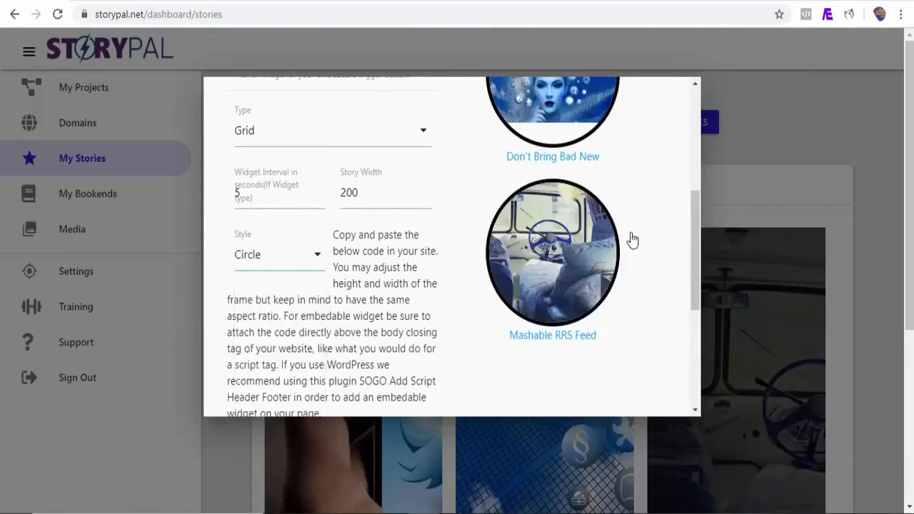
Step: Copy the Share Stories code and paste it into a new Custom HTML block below the iframe block in the WordPress post
left_click_drag(695, 247, 695, 326)
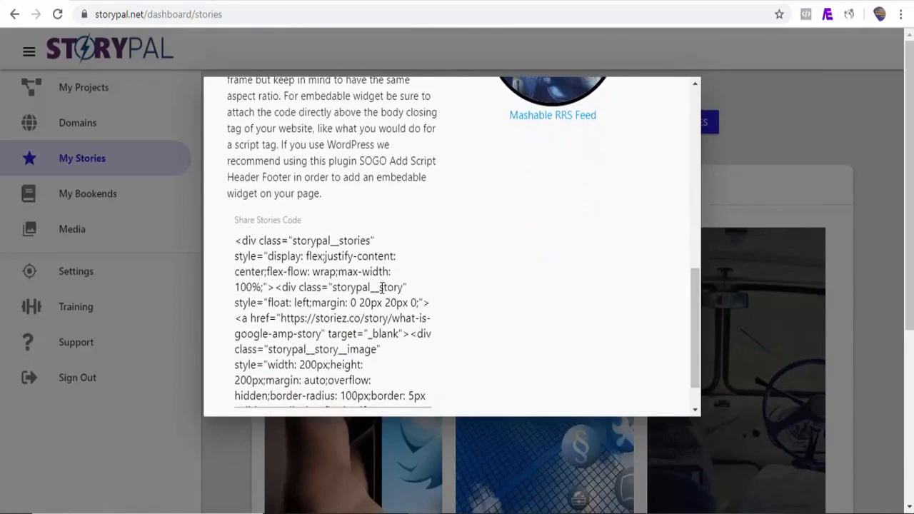
left_click(296, 275)
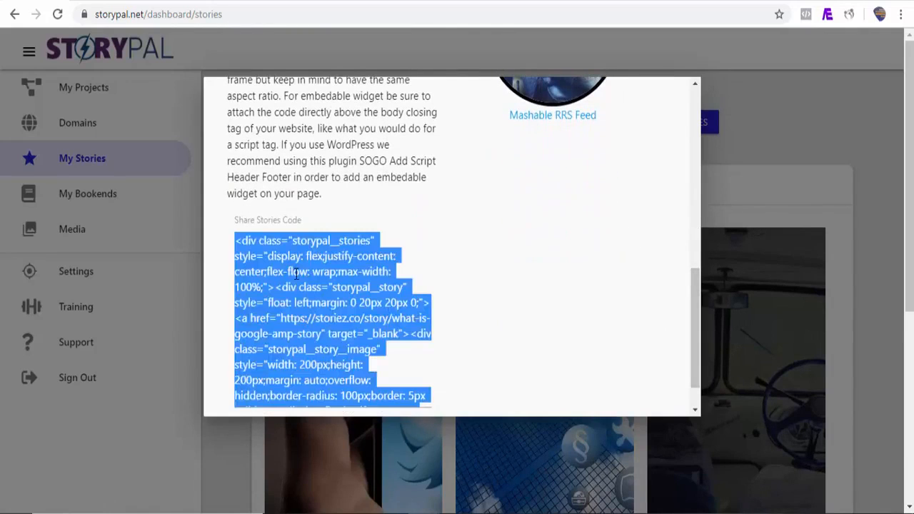
left_click(683, 2)
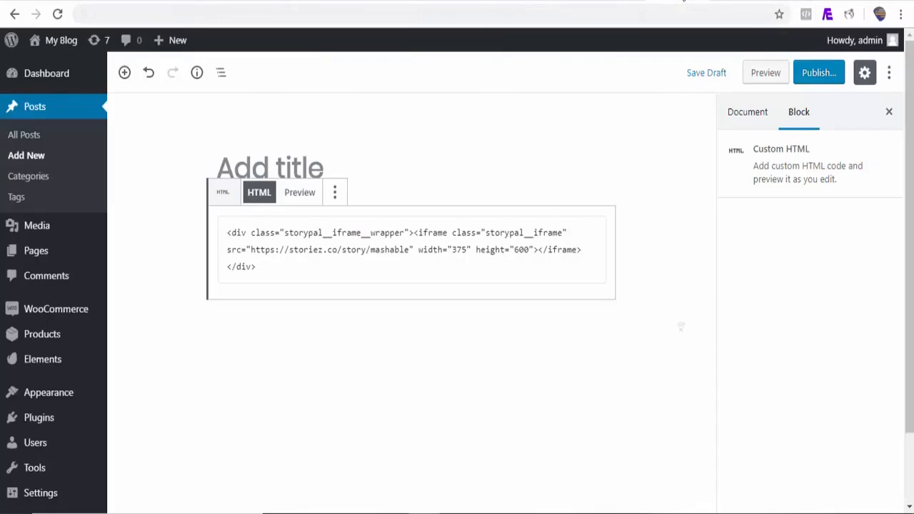
left_click(324, 329)
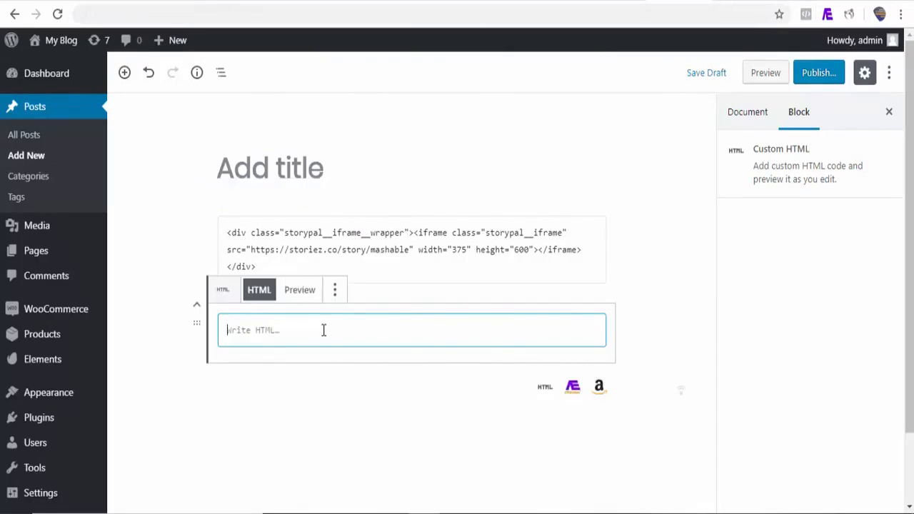
key("ctrl+v")
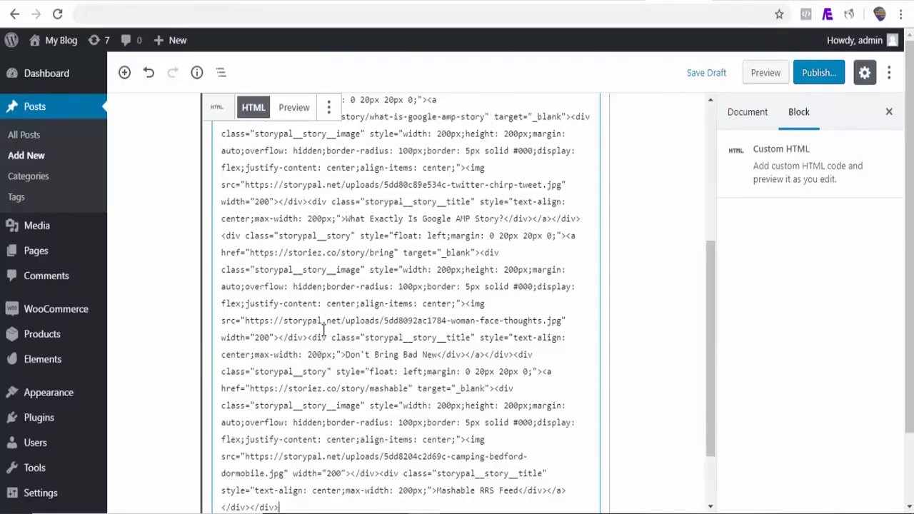
Step: Preview the WordPress post and check the embedded grid of circular stories below the single story
left_click(762, 80)
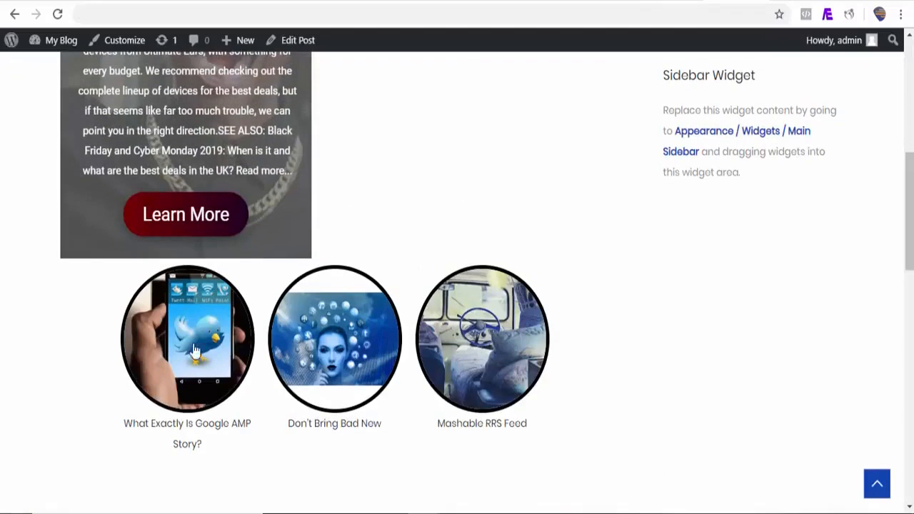
left_click(319, 370)
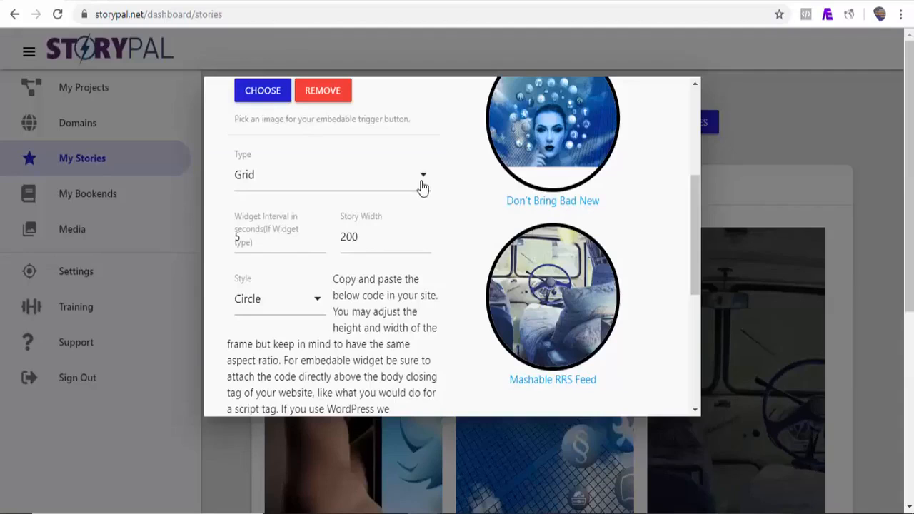
Step: In StoryPal, change the shared element's type to Embedable Widget and choose pro.png from the existing media as its trigger image
left_click(423, 187)
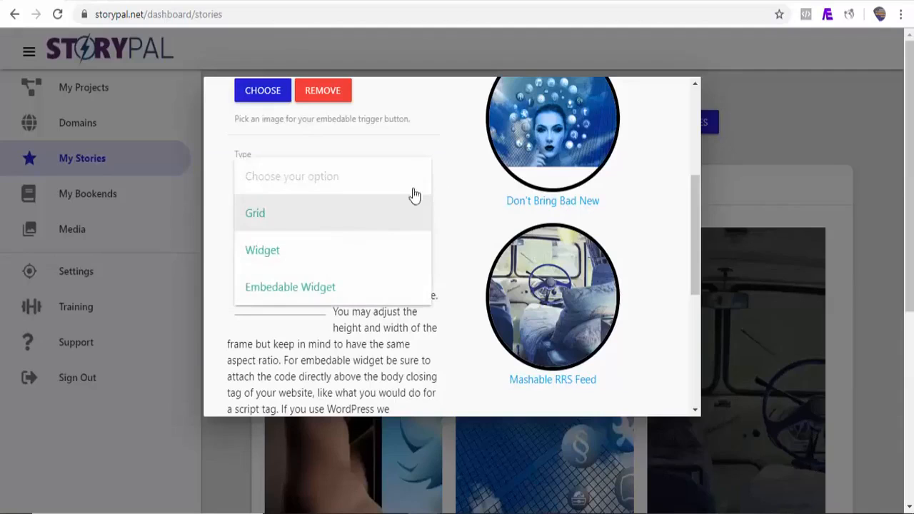
left_click(335, 288)
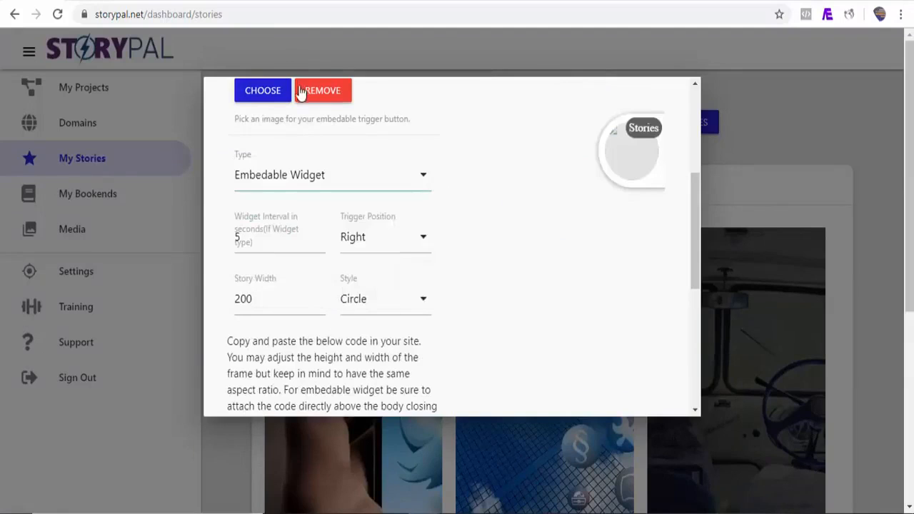
left_click(243, 93)
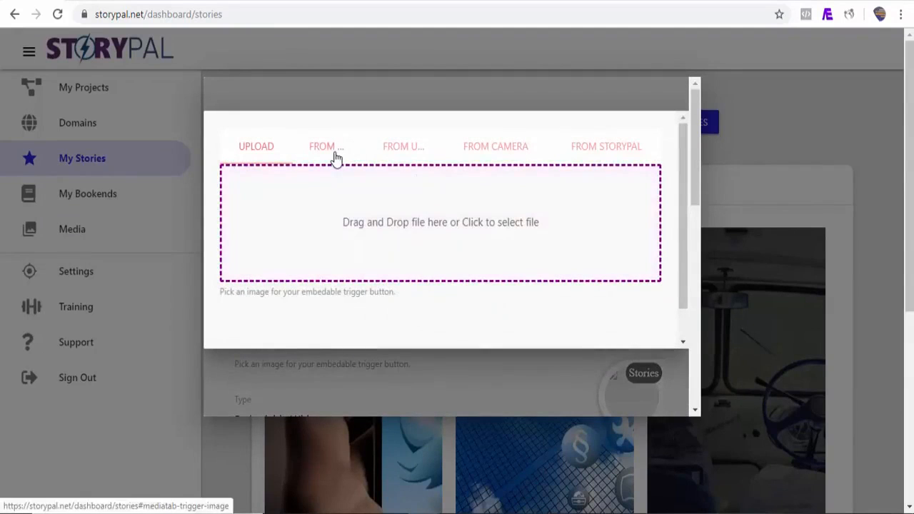
left_click(334, 154)
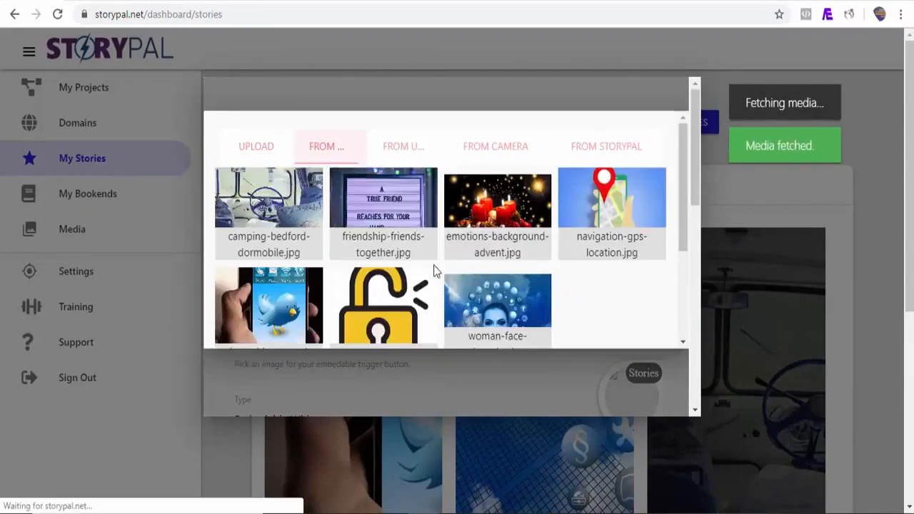
left_click(386, 302)
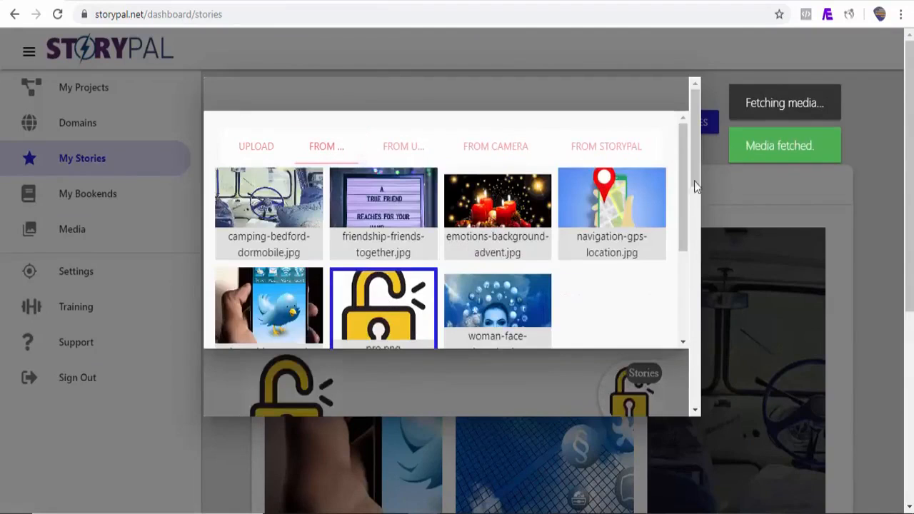
scroll(679, 235, "down", 5)
left_click(658, 270)
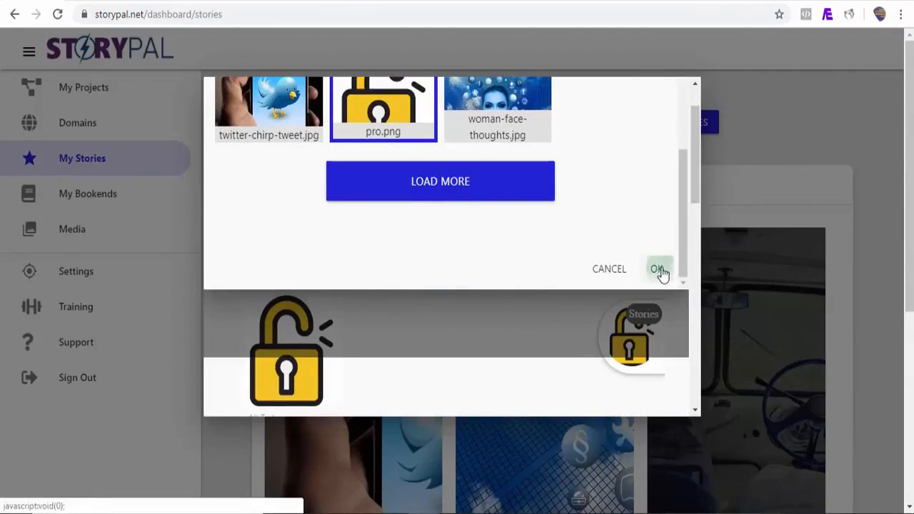
Step: Copy the widget's Share Stories code and paste it into a new Custom HTML block below the grid code in the WordPress post
scroll(659, 276, "down", 10)
left_click(318, 336)
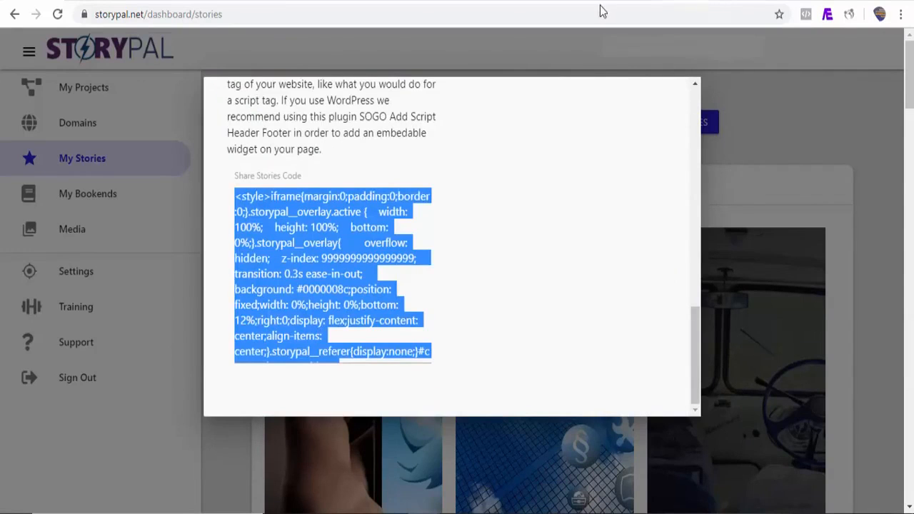
left_click(181, 479)
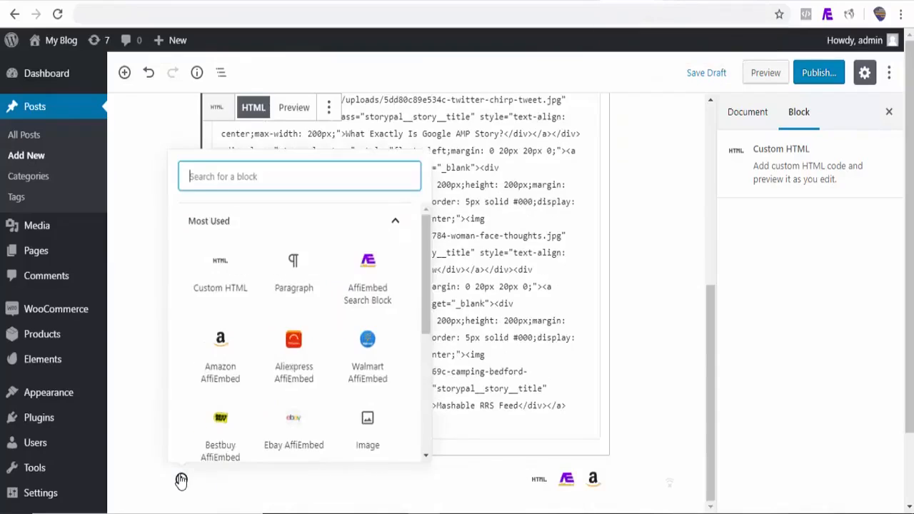
left_click(200, 283)
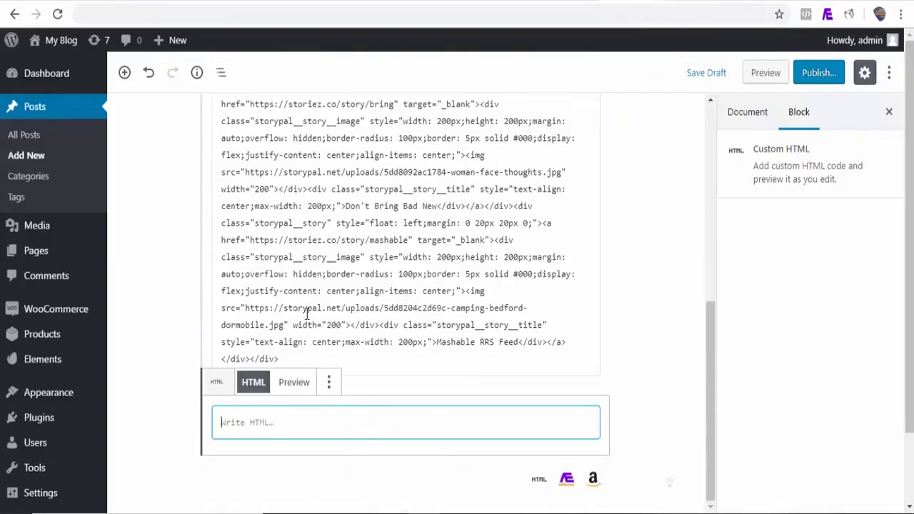
key("ctrl+v")
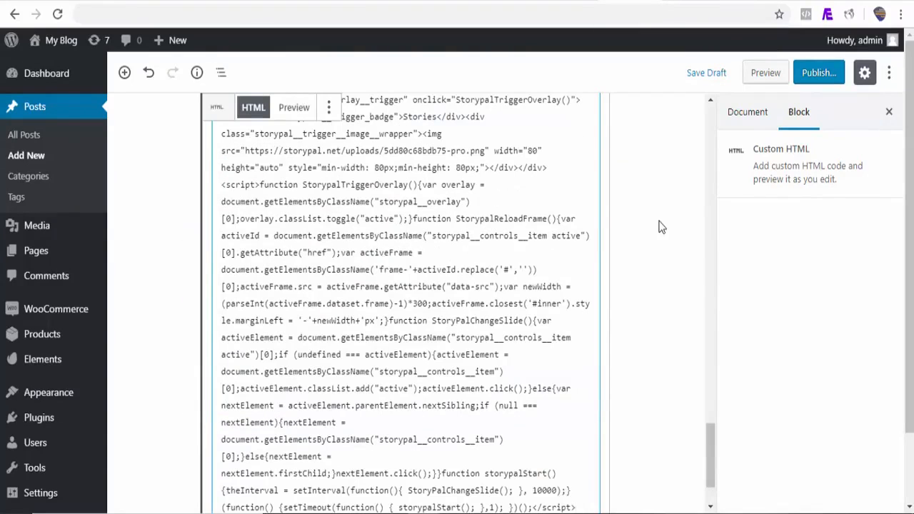
Step: Preview the post and open the Stories widget from its padlock trigger to view the stories in the overlay
left_click(766, 75)
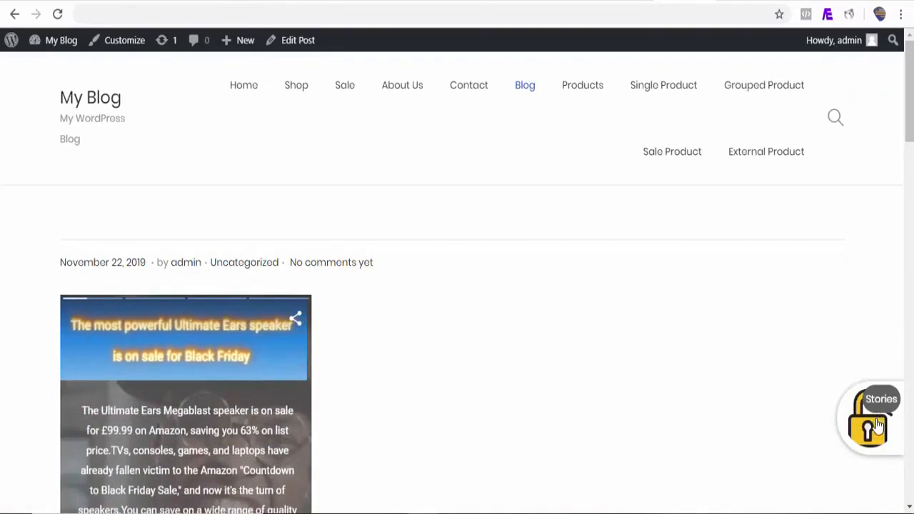
left_click(878, 431)
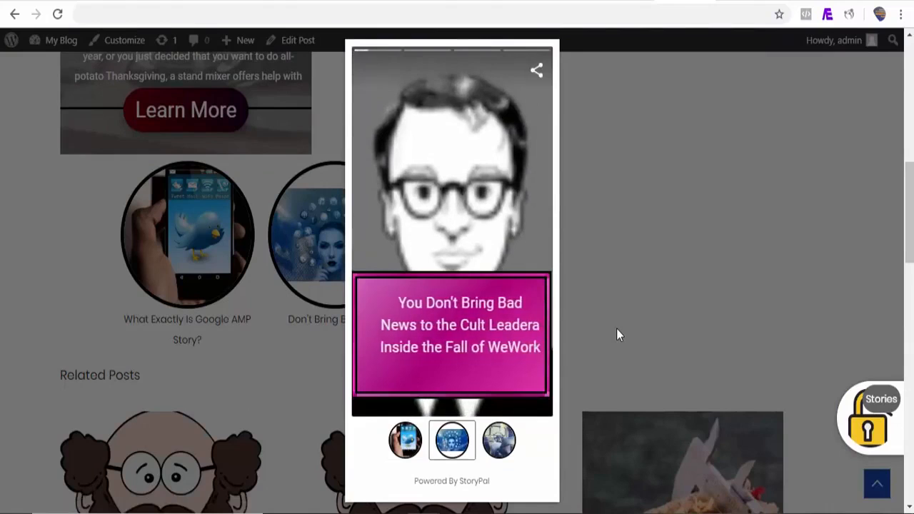
left_click(462, 253)
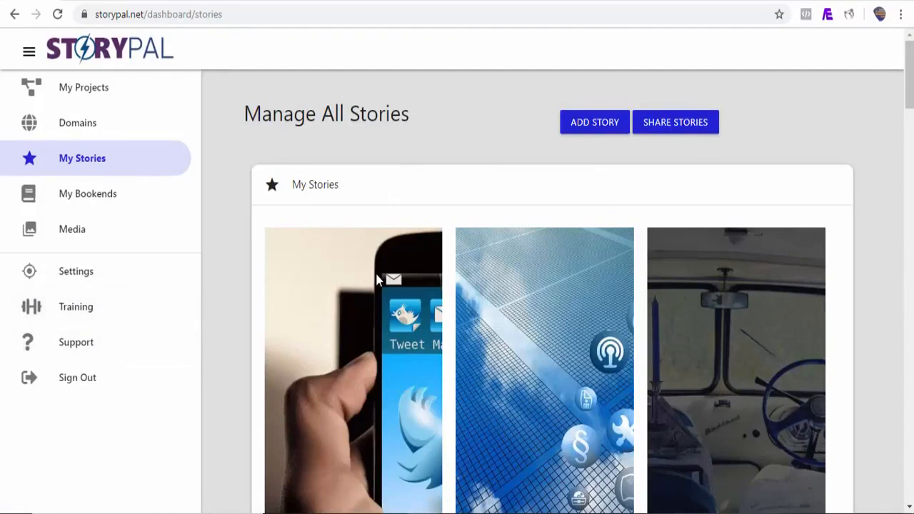
left_click(378, 280)
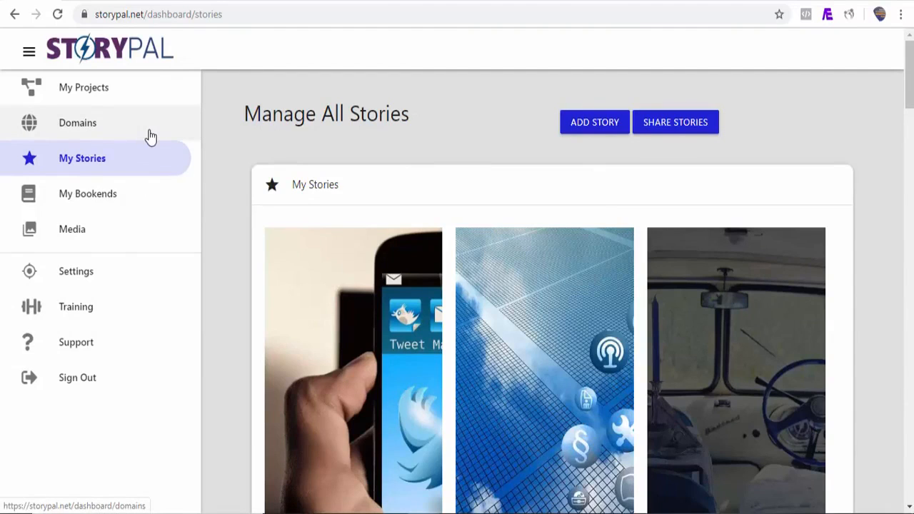
left_click(148, 136)
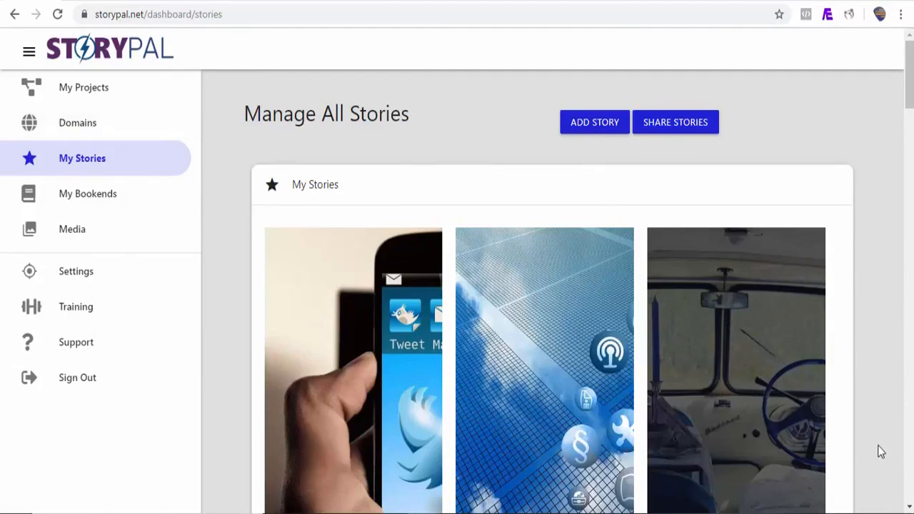